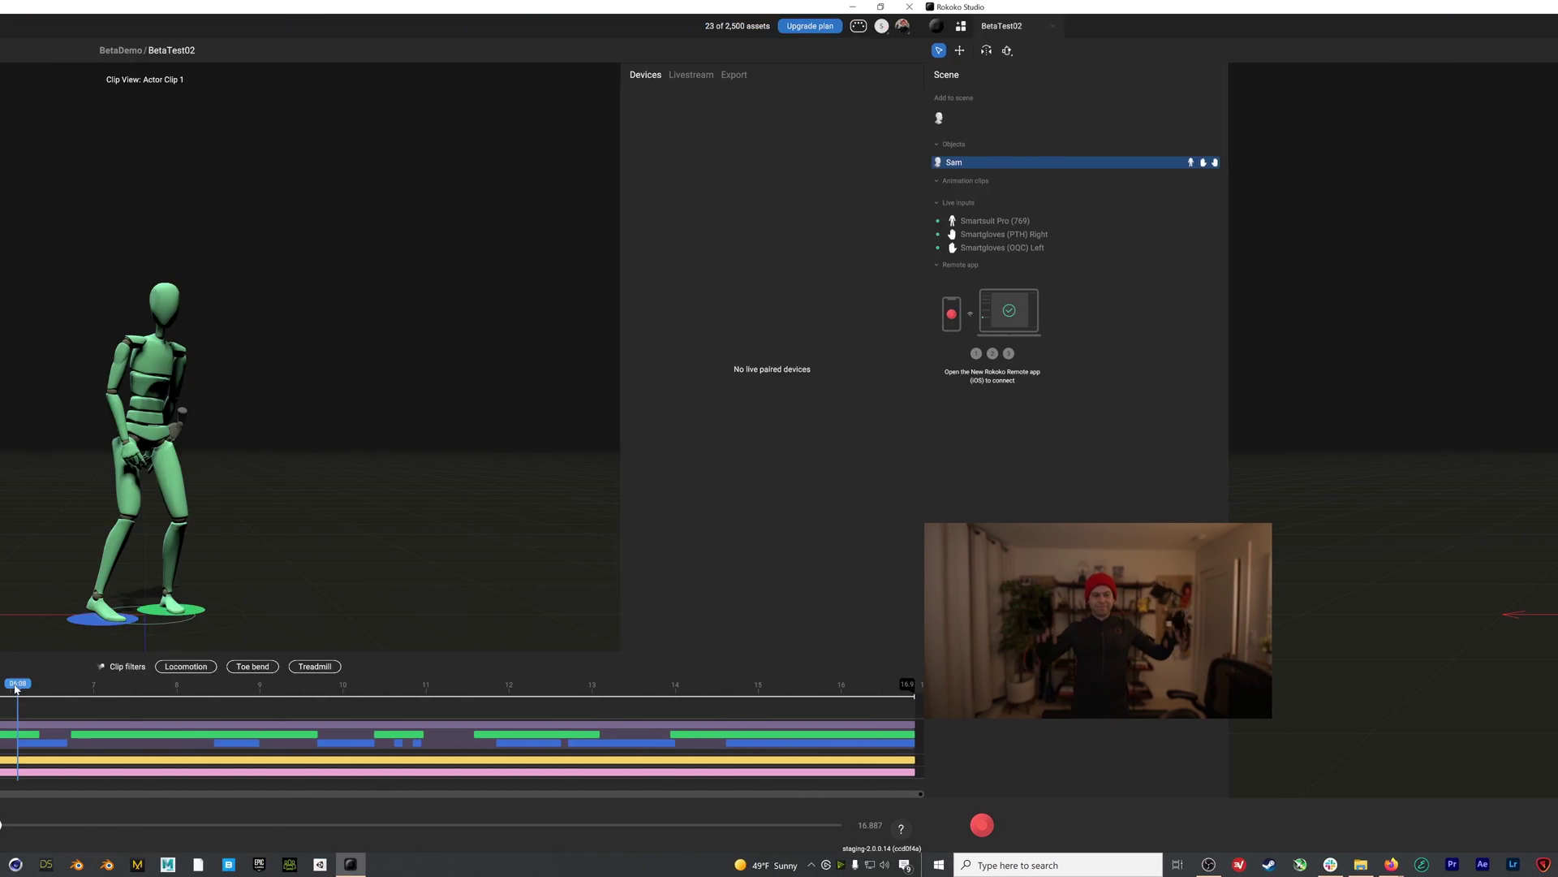
Leave the BetaTest02 scene for the Welcome to Rokoko Studio sign-in screen
{"action": "left_click_drag", "start_coordinate": [16, 688], "coordinate": [604, 694]}
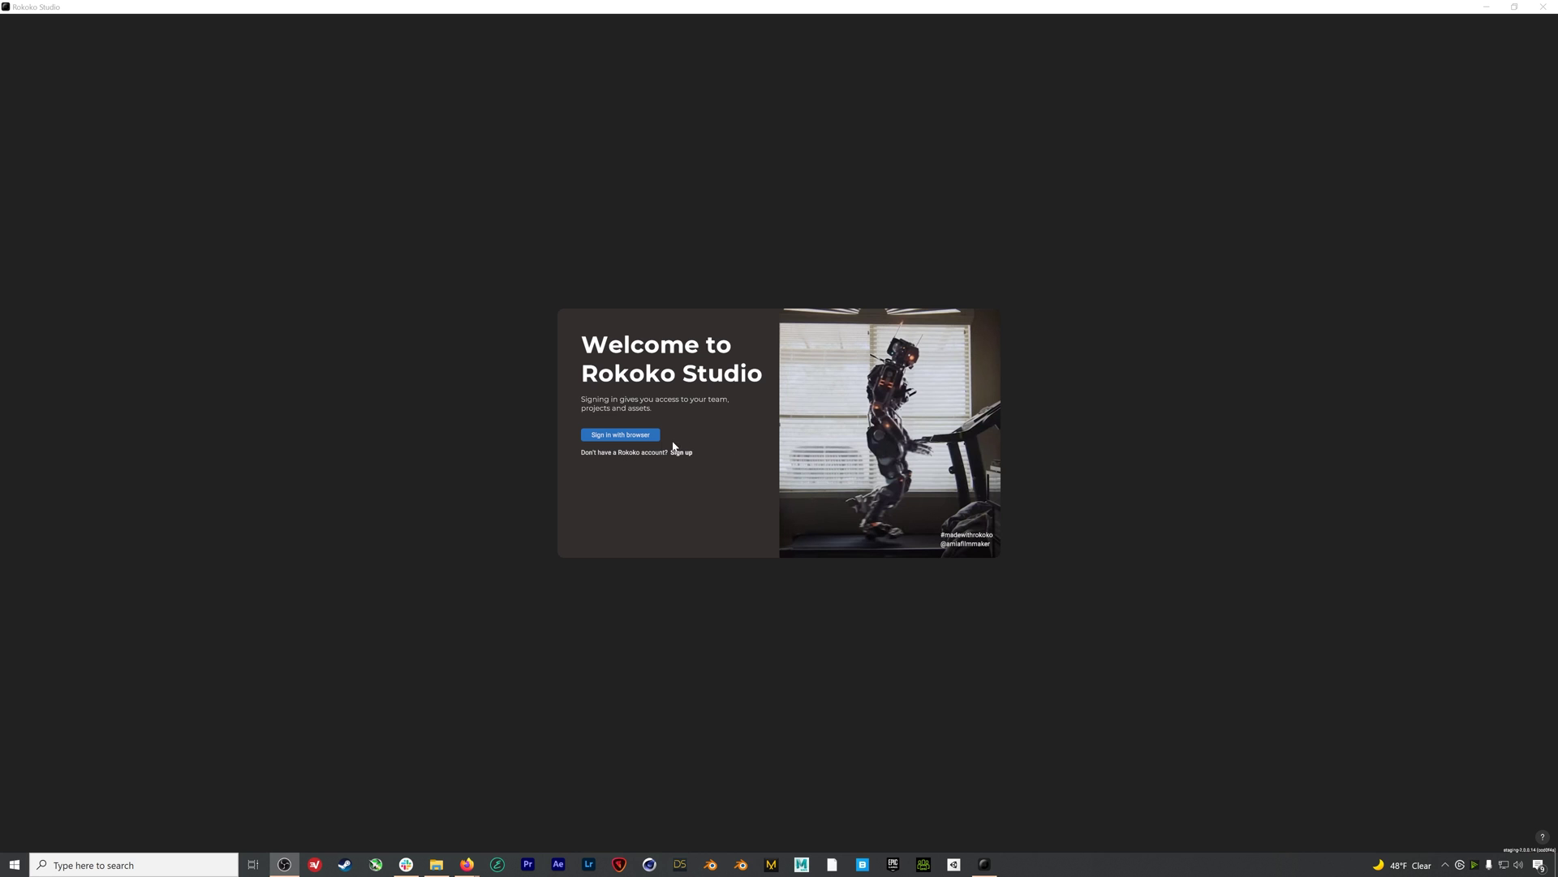
Sign in to the Rokoko account through the browser with the saved Firefox login
{"action": "left_click", "coordinate": [638, 436]}
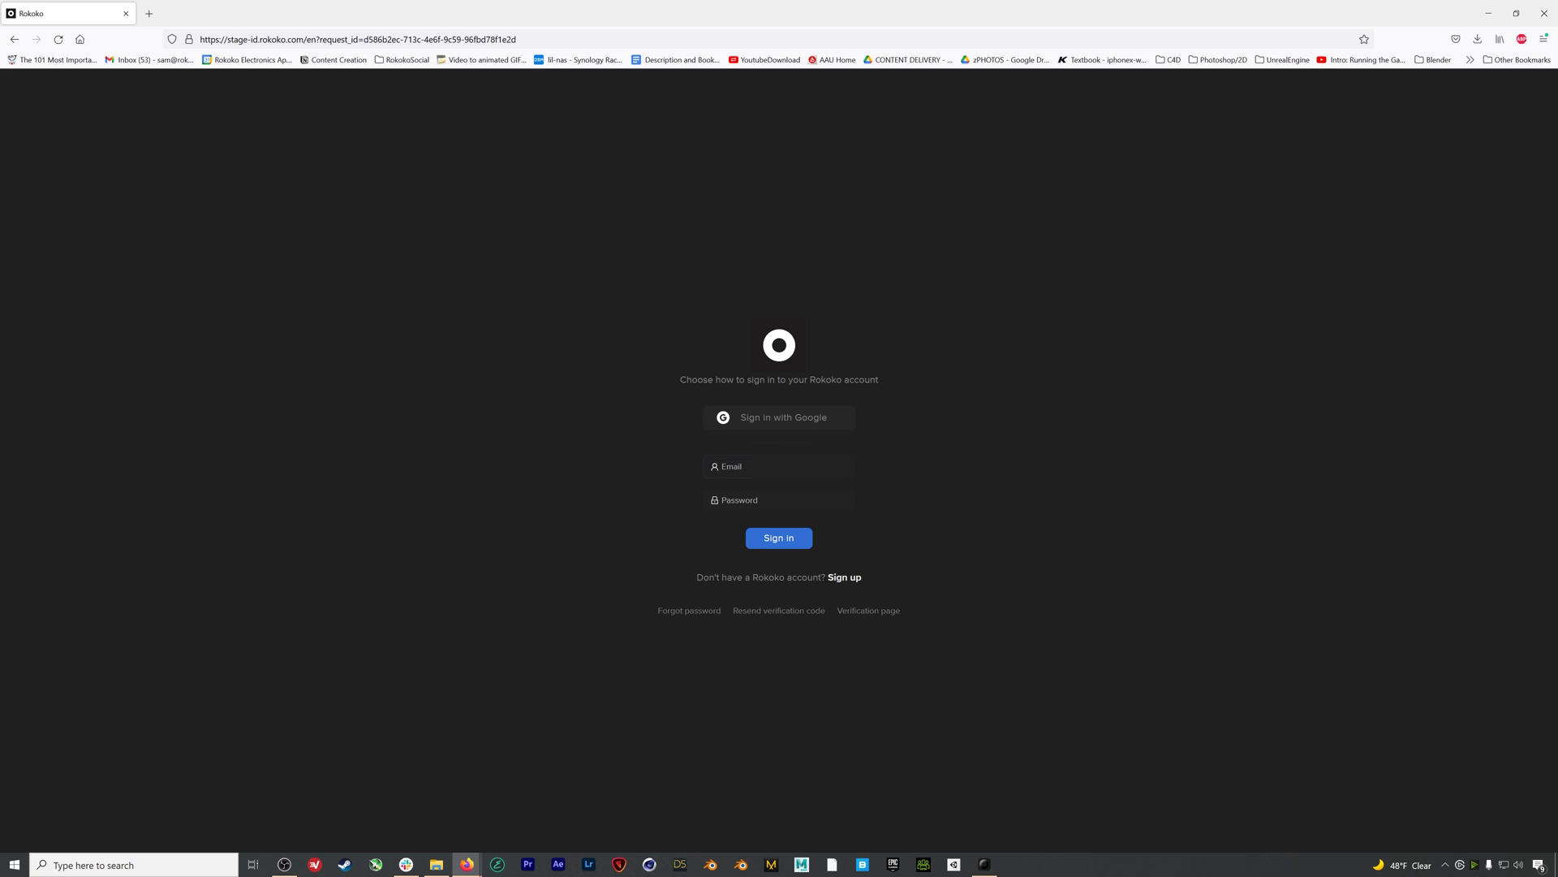
{"action": "left_click", "coordinate": [763, 466]}
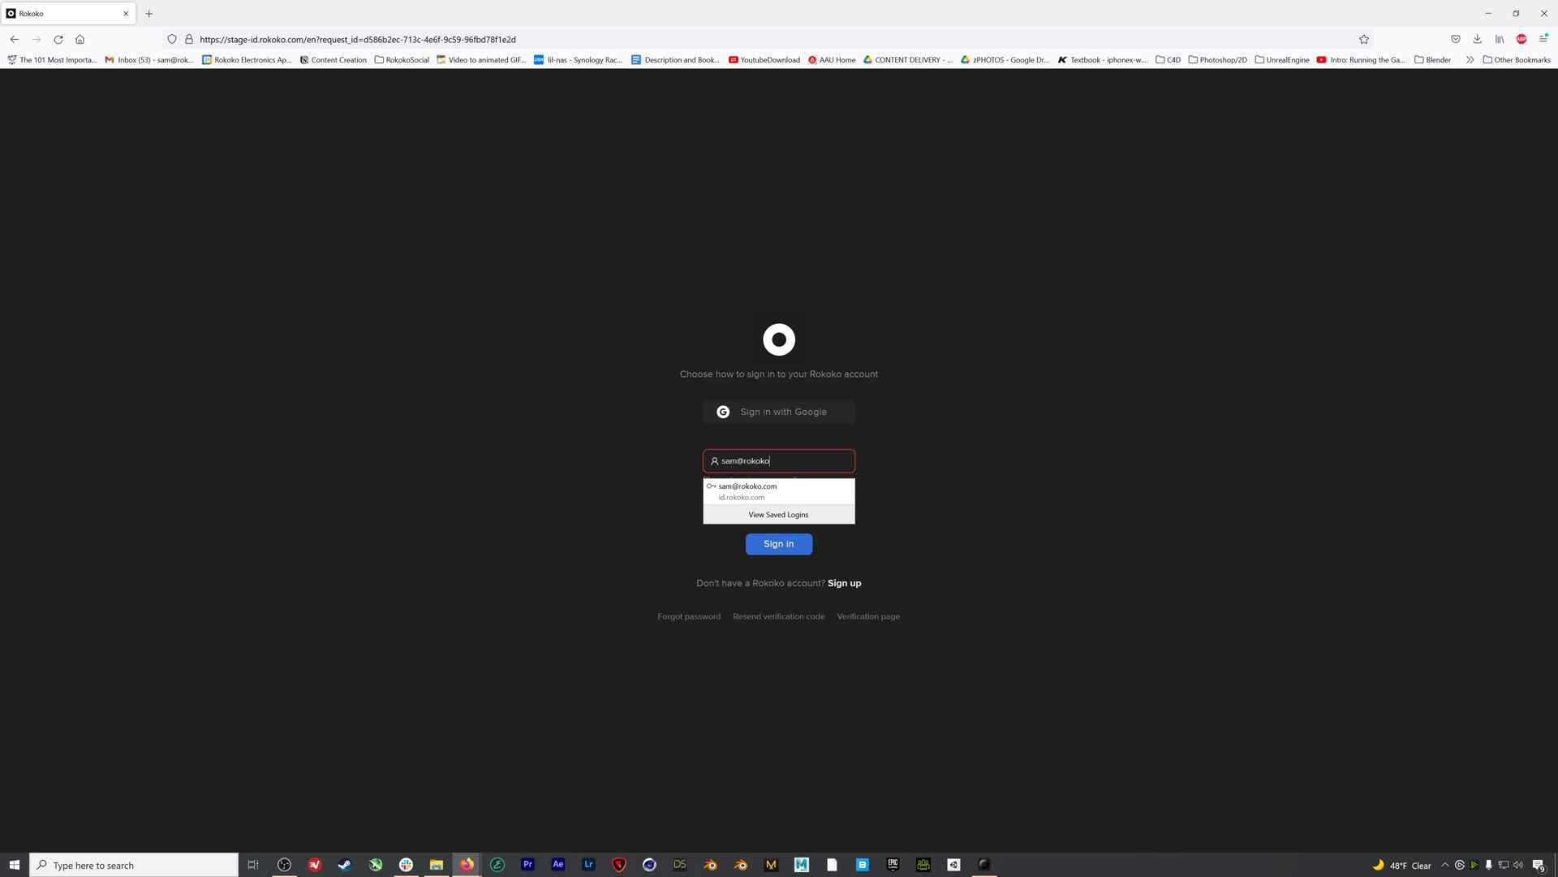
{"action": "key", "text": "Down"}
{"action": "key", "text": "Return"}
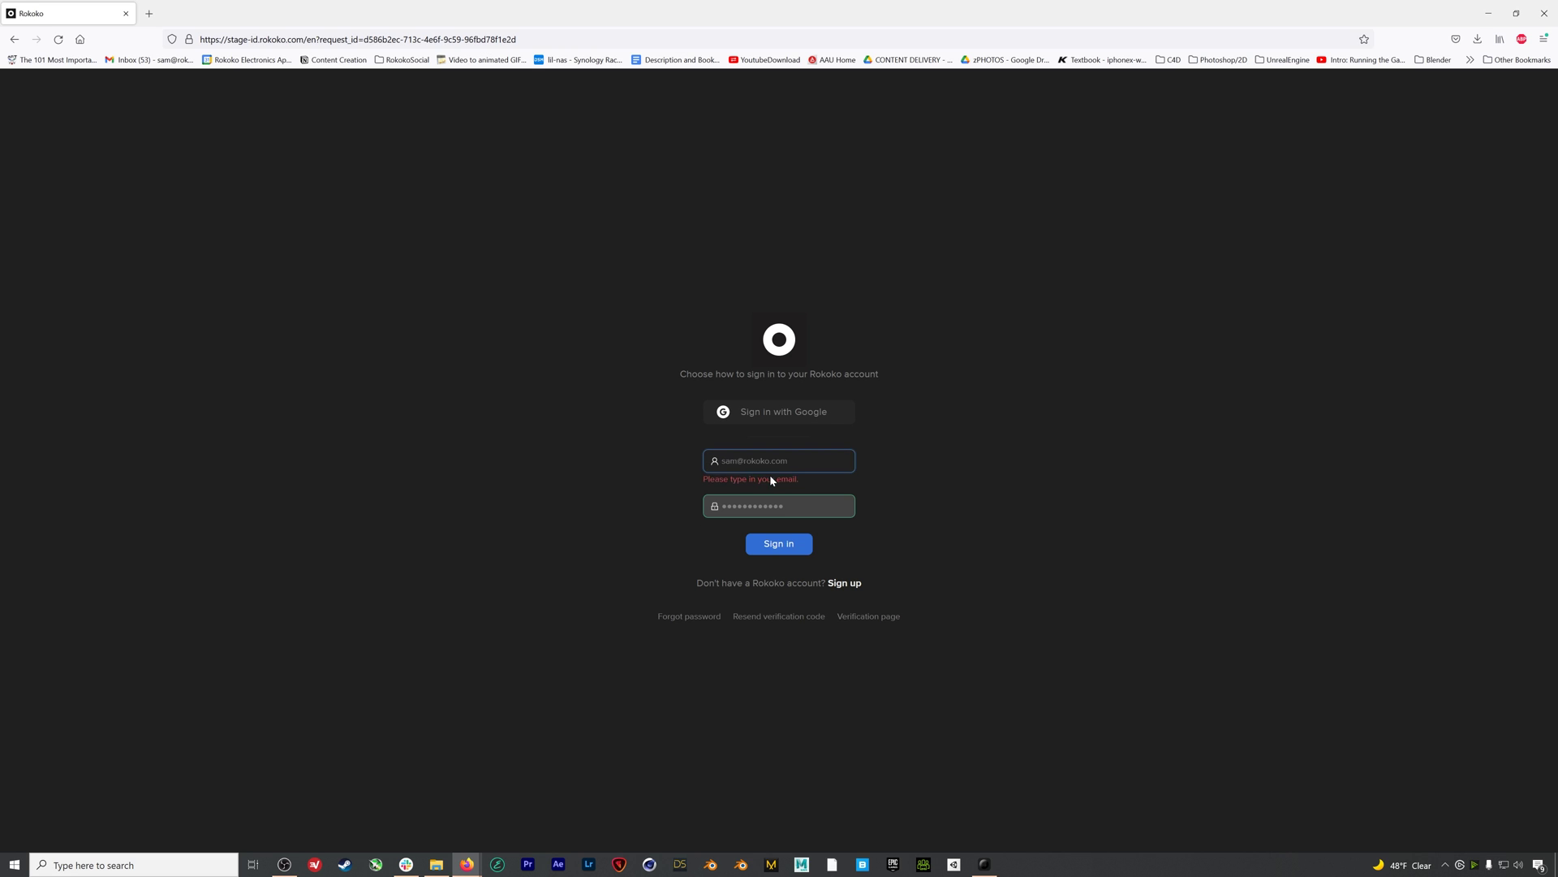
{"action": "left_click", "coordinate": [782, 546]}
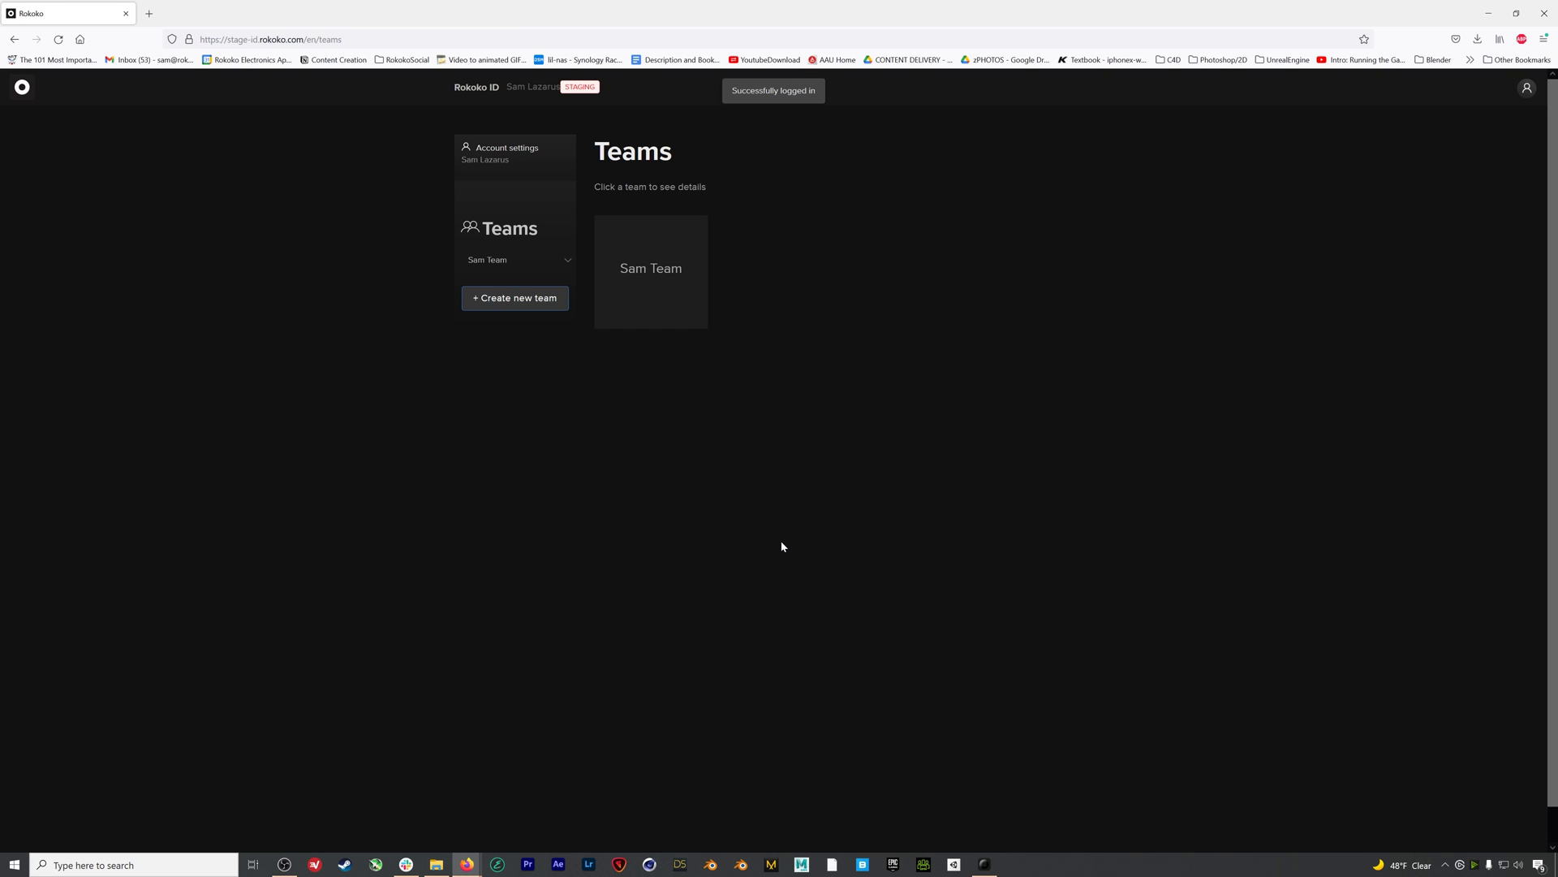
Bring Rokoko Studio back to the front, showing the signed-in team's projects page
{"action": "left_click", "coordinate": [984, 864]}
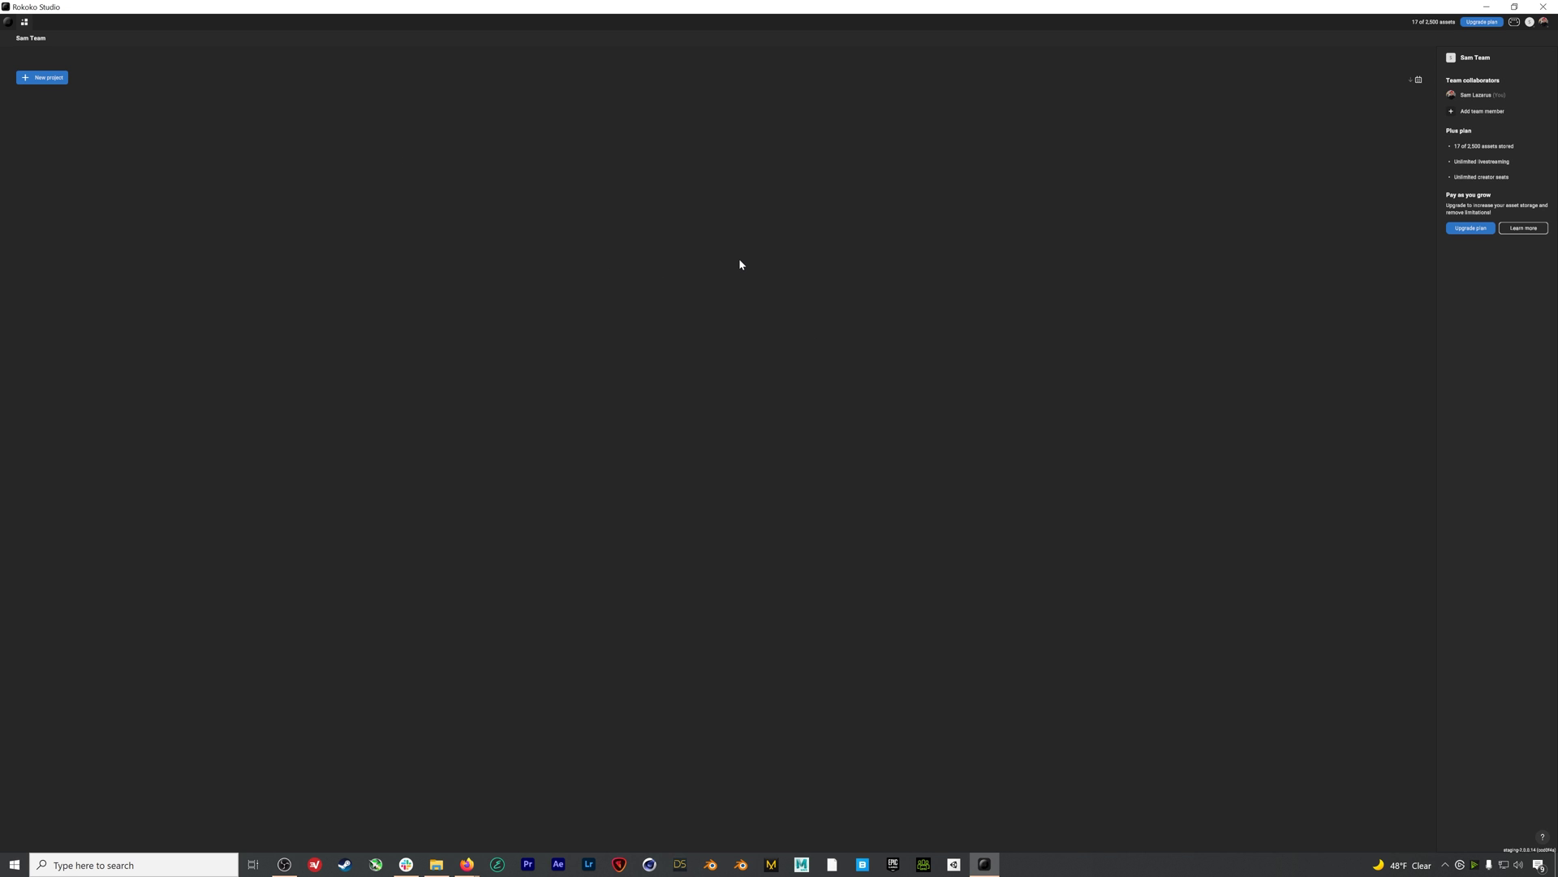
Set the interface Resolution scale to 1.5 in Settings and apply it
{"action": "left_click", "coordinate": [8, 21]}
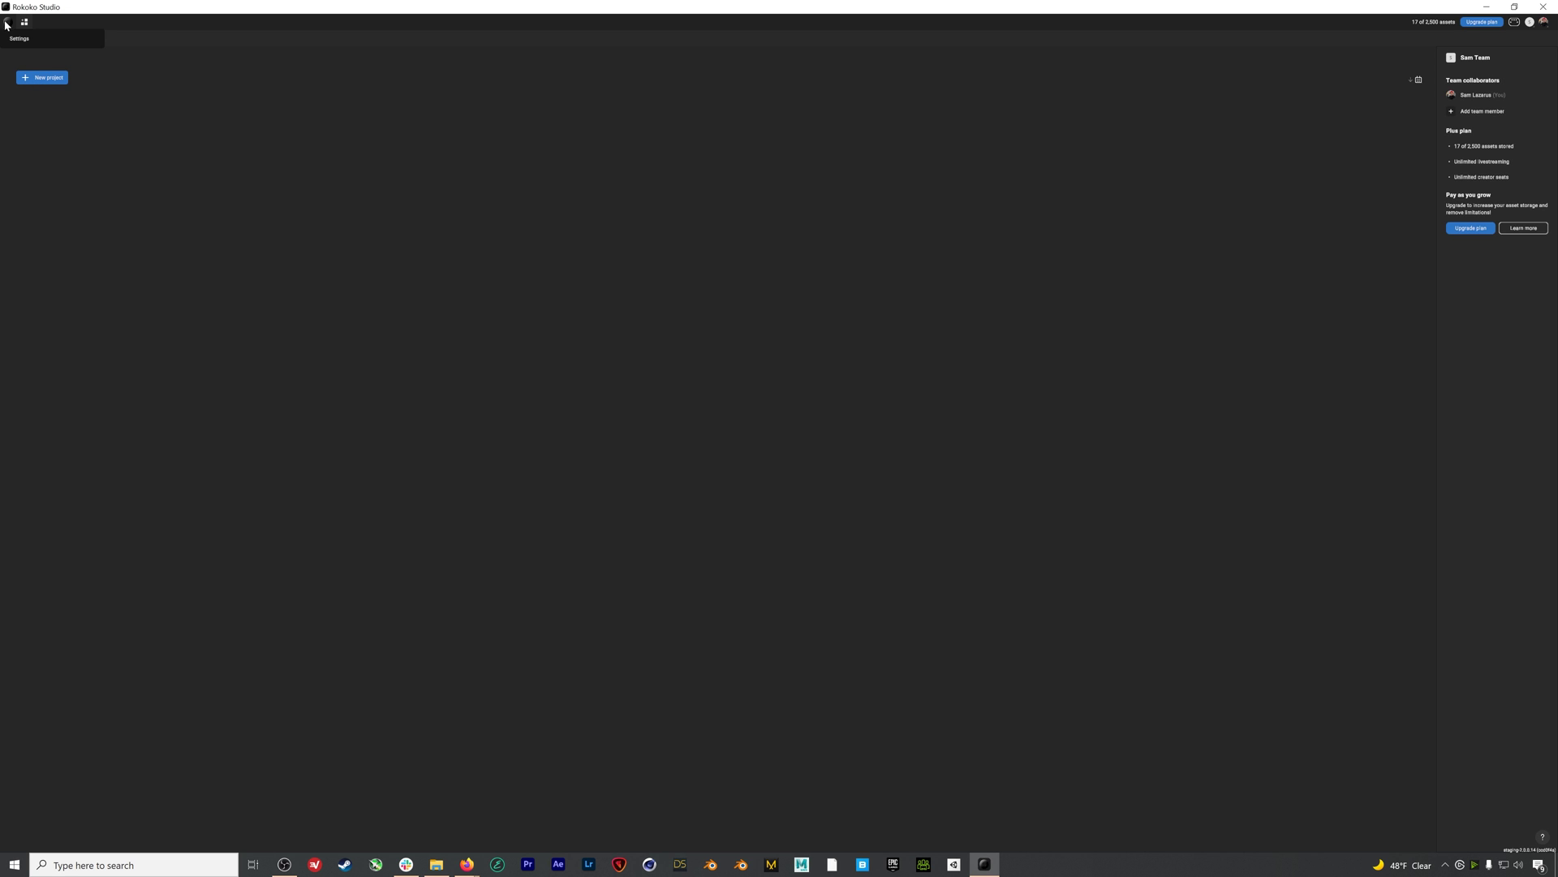
{"action": "left_click", "coordinate": [15, 39]}
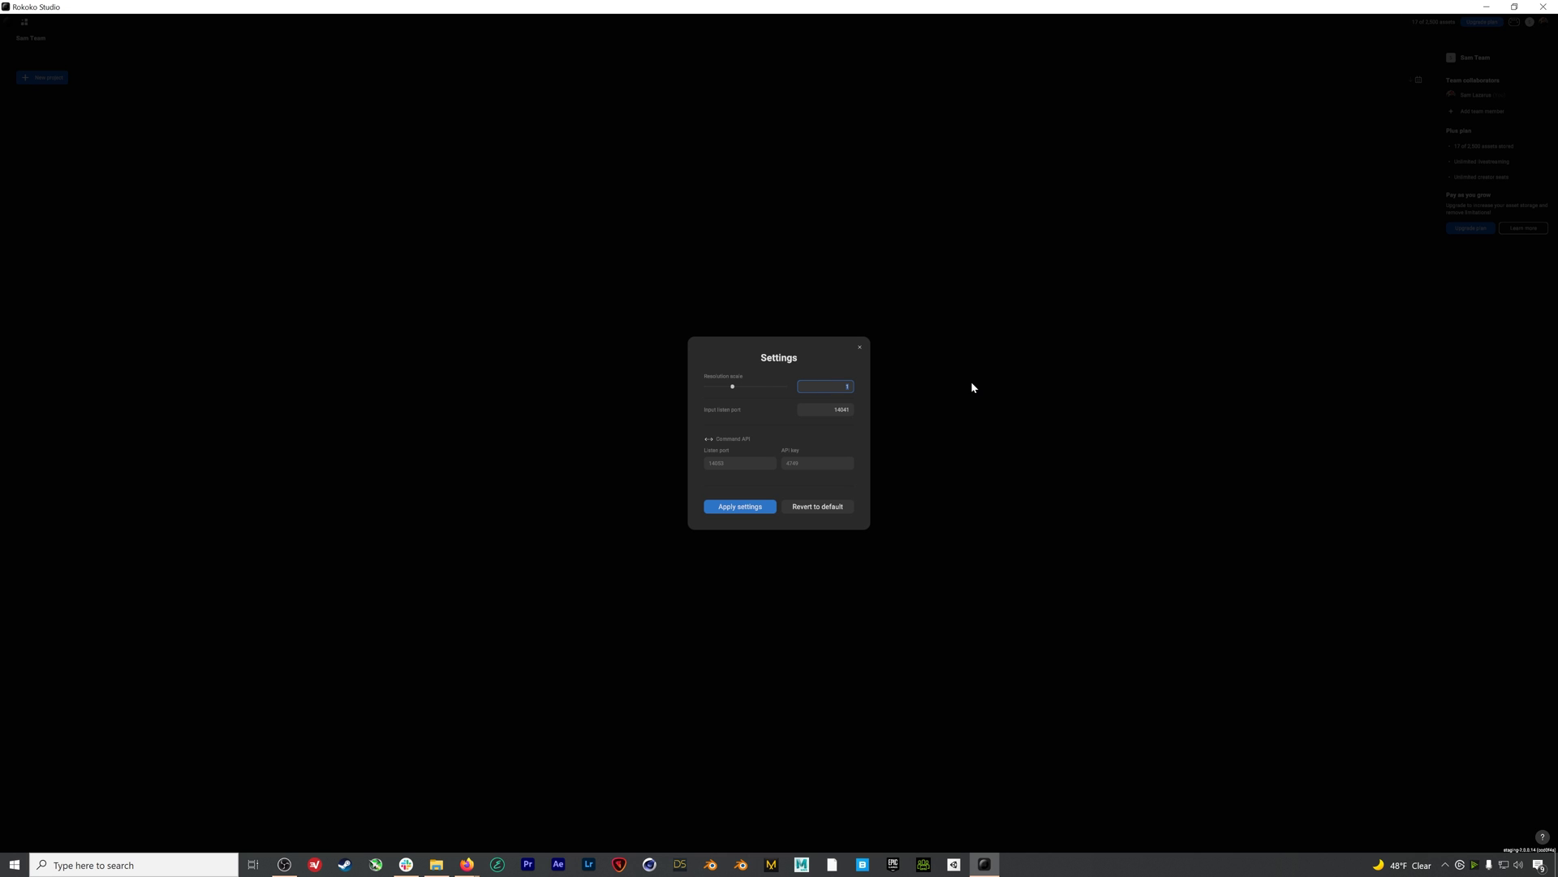
{"action": "left_click", "coordinate": [737, 506]}
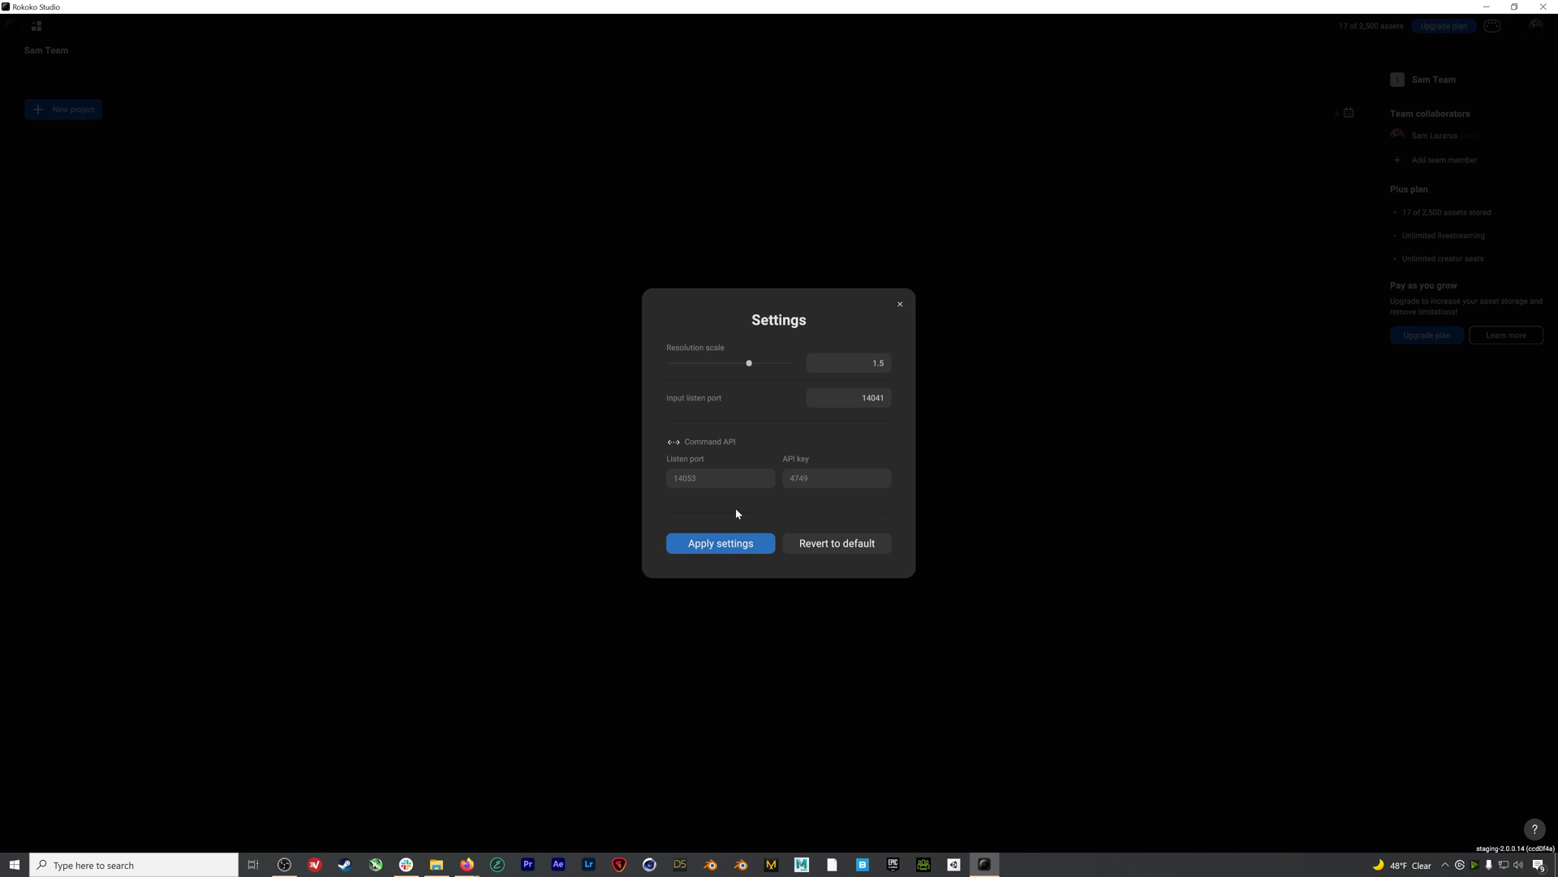
{"action": "left_click", "coordinate": [901, 306]}
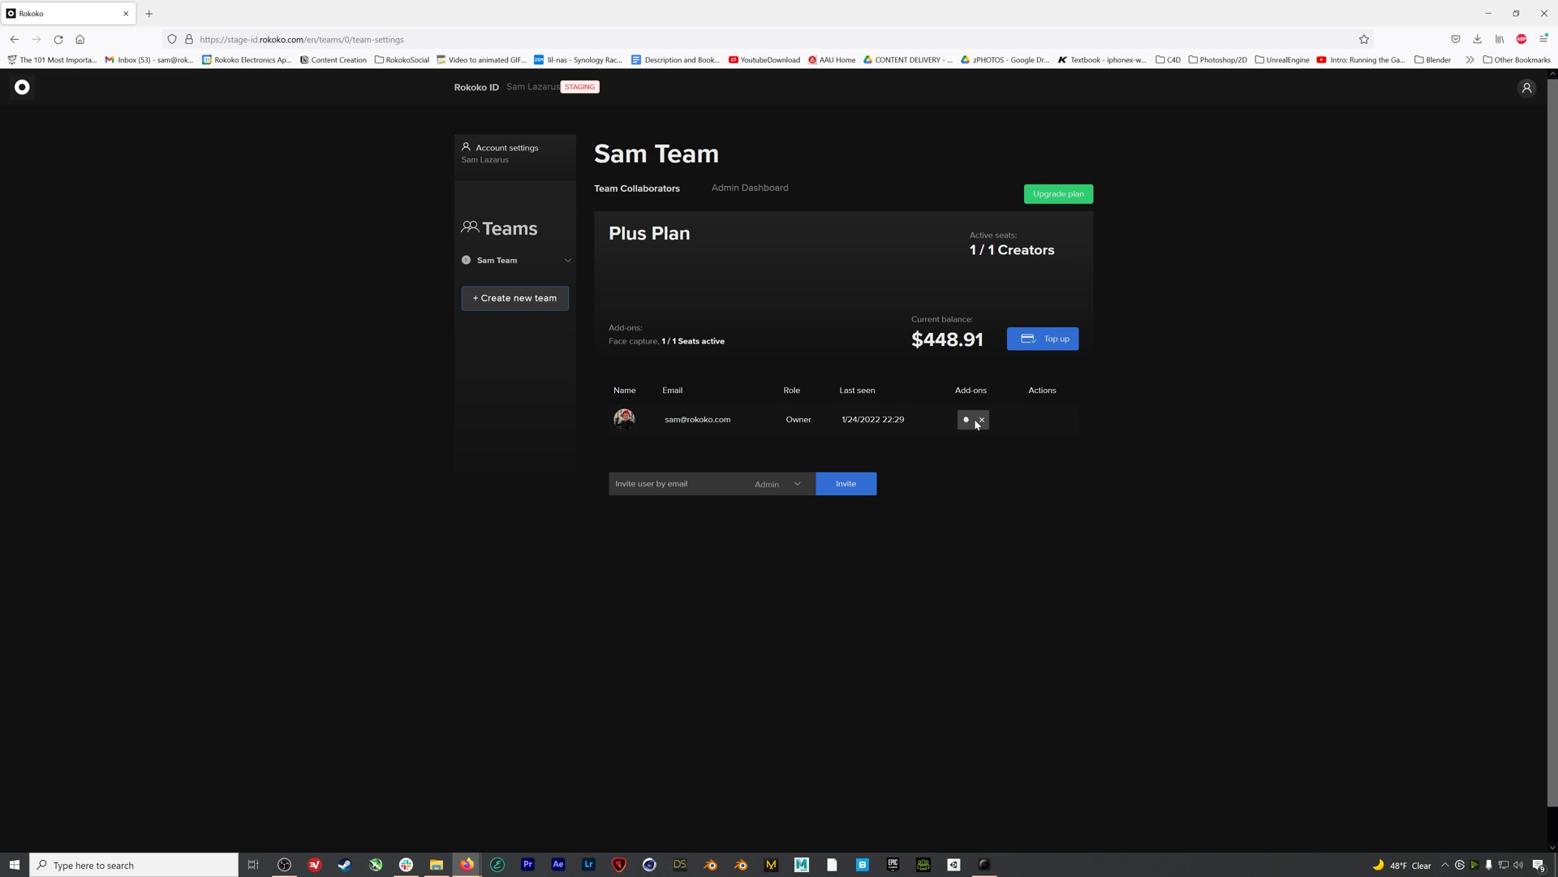
{"action": "left_click", "coordinate": [1082, 198]}
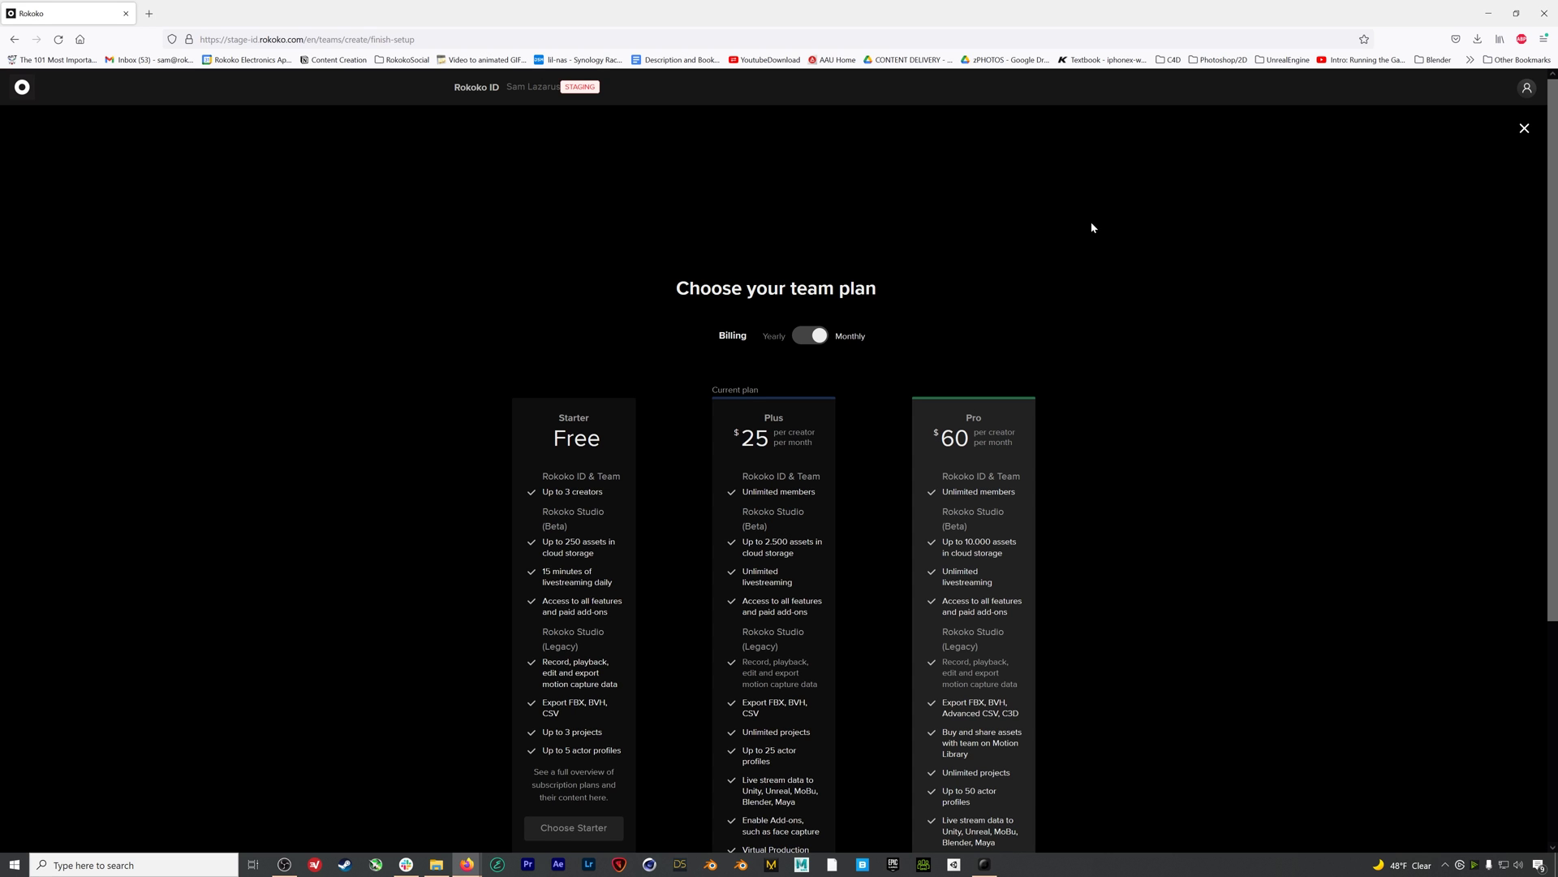
{"action": "scroll", "coordinate": [1092, 228], "scroll_direction": "down", "scroll_amount": 3}
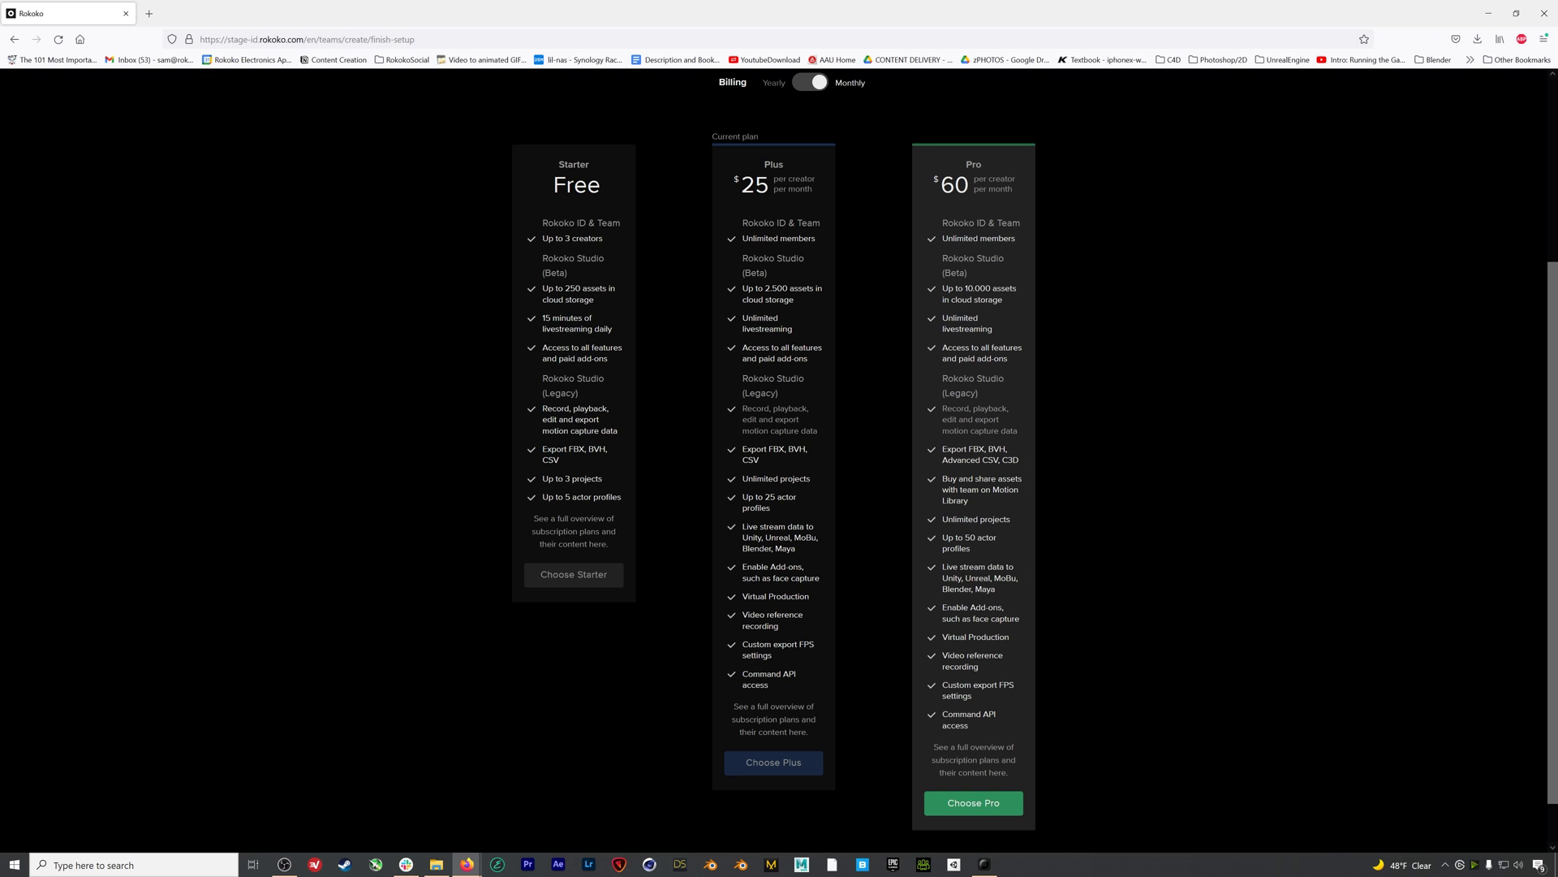
{"action": "left_click", "coordinate": [984, 864]}
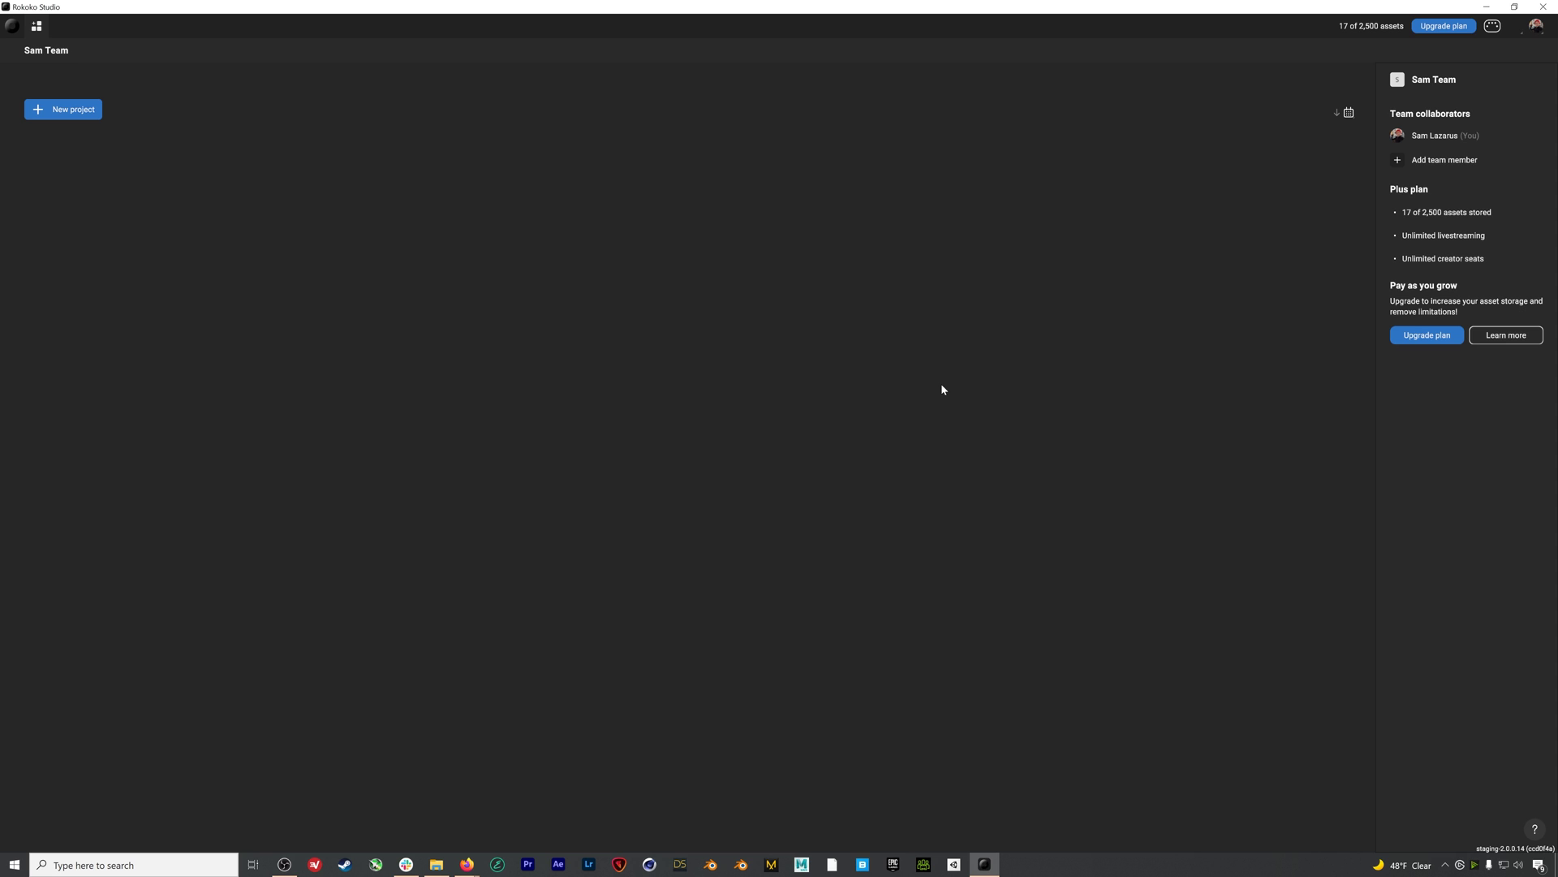
Create a new project named BetaDemo
{"action": "left_click", "coordinate": [1538, 27]}
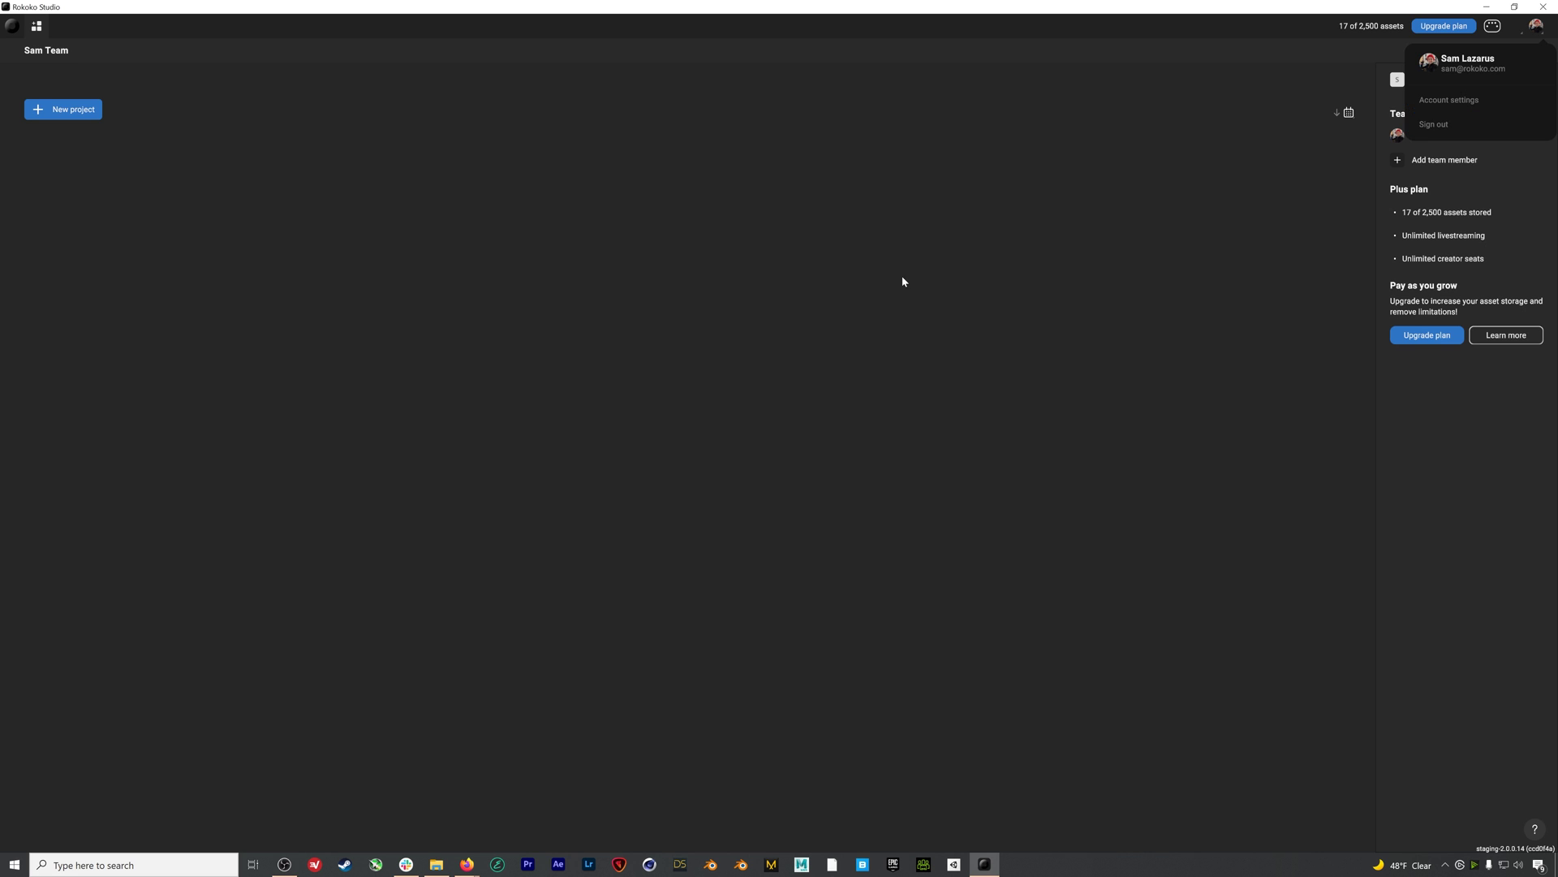
{"action": "left_click", "coordinate": [843, 287]}
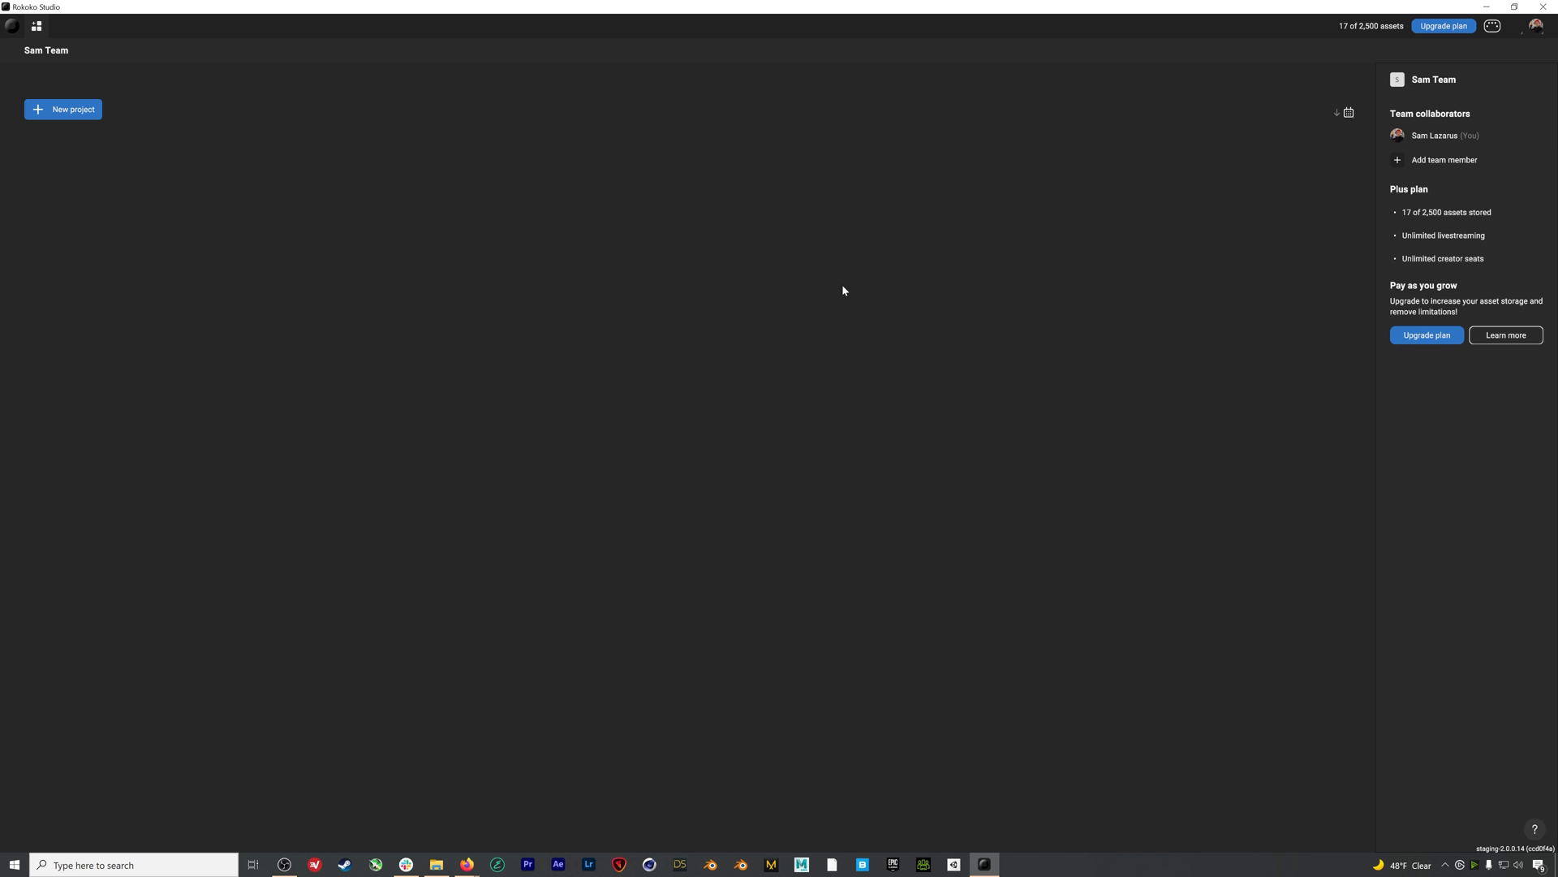
{"action": "left_click", "coordinate": [66, 110]}
{"action": "type", "text": "Ber"}
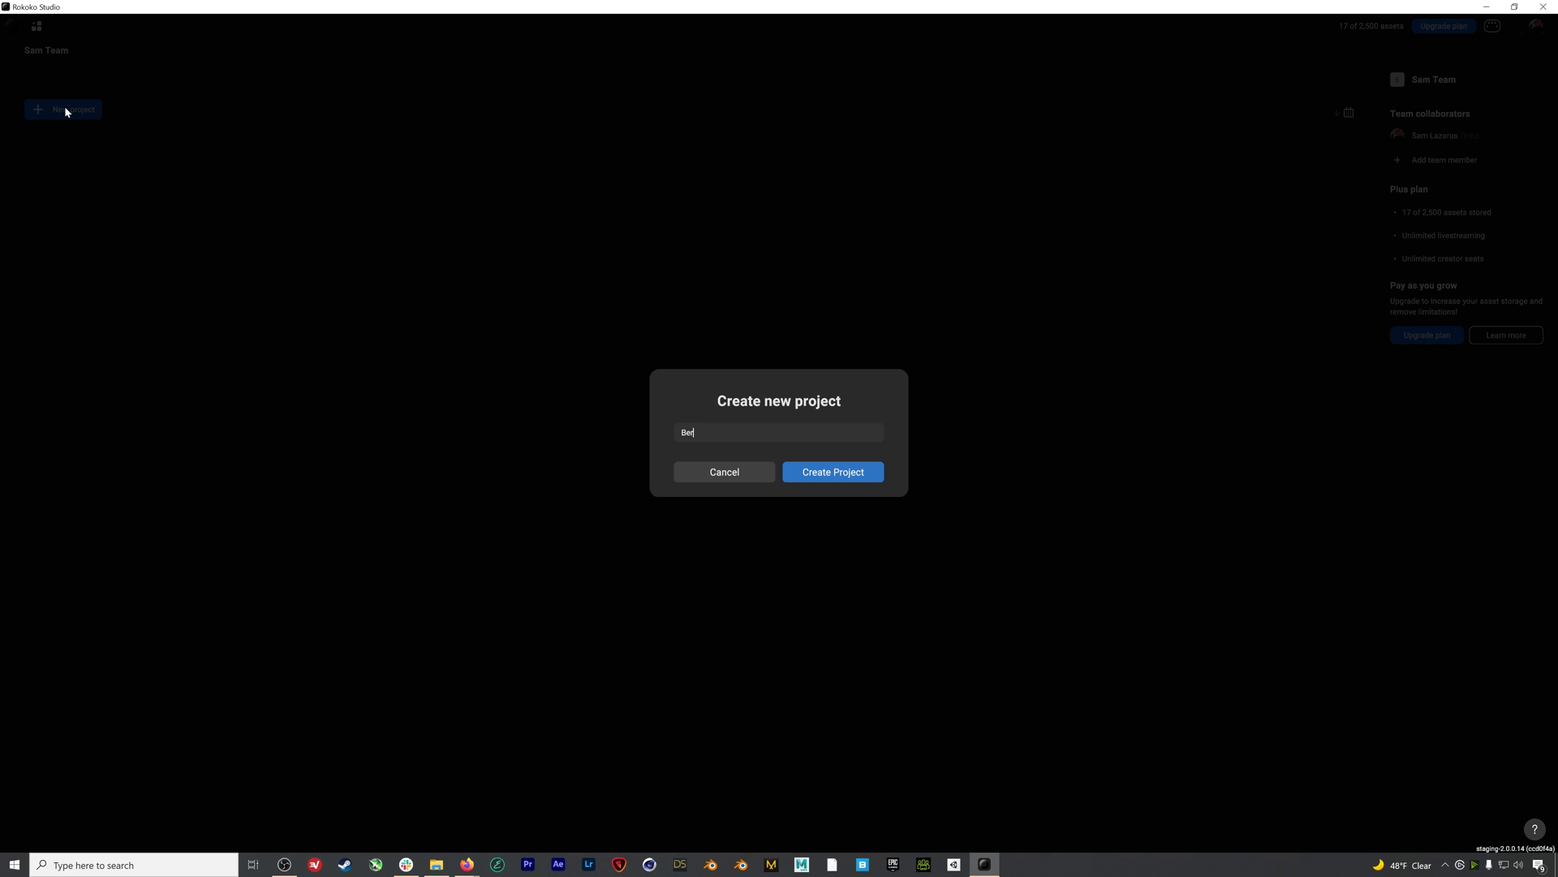
{"action": "type", "text": "aDemo"}
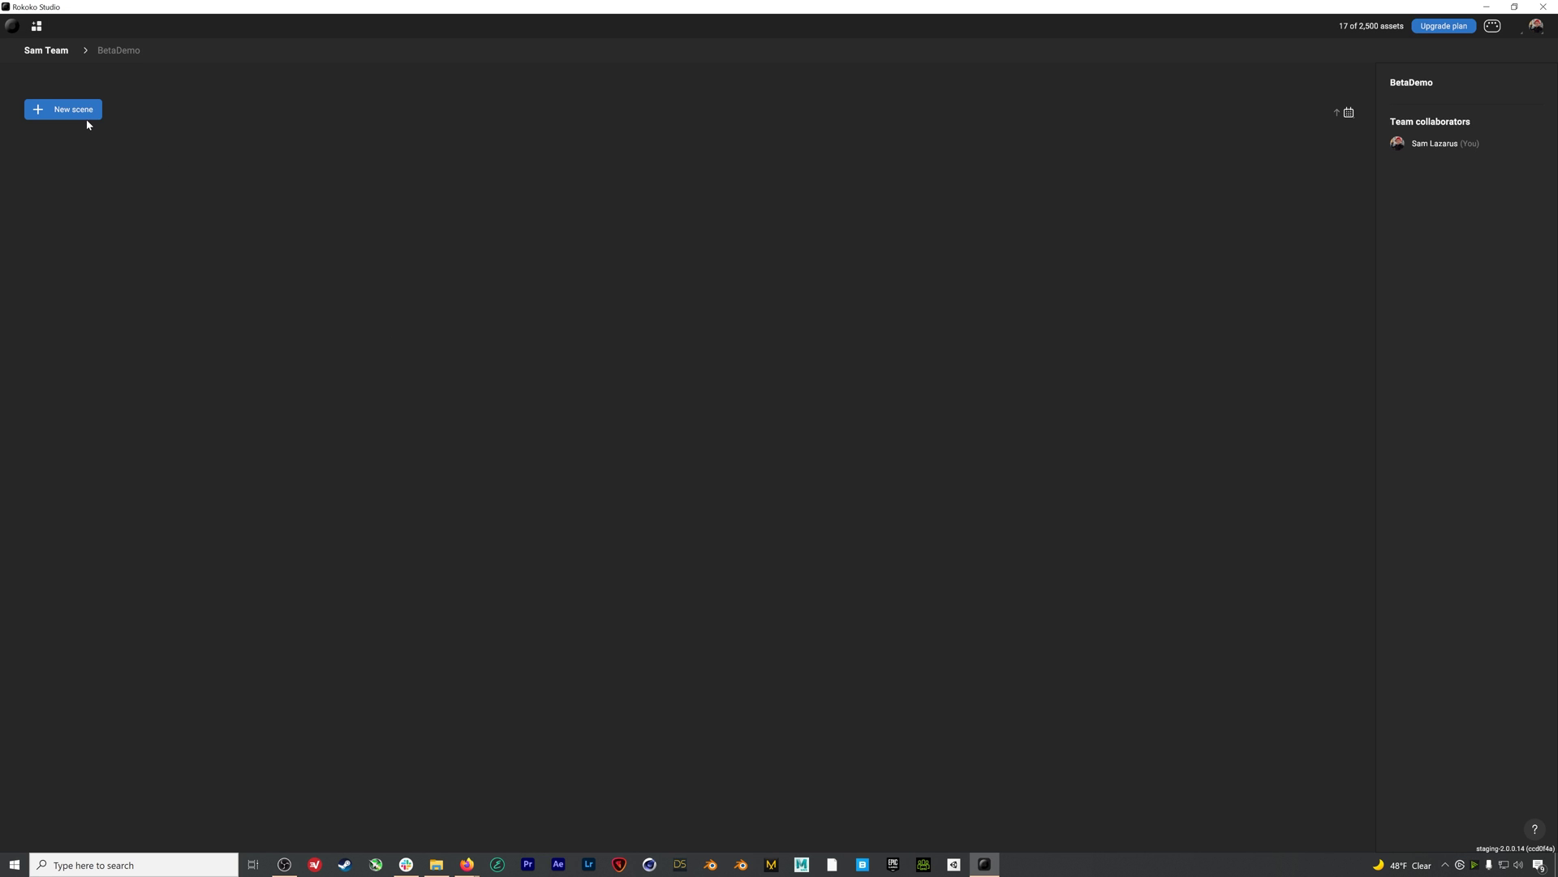
Create the scene BetaTest01 in BetaDemo and return to the projects dashboard
{"action": "left_click", "coordinate": [87, 111]}
{"action": "type", "text": "Best"}
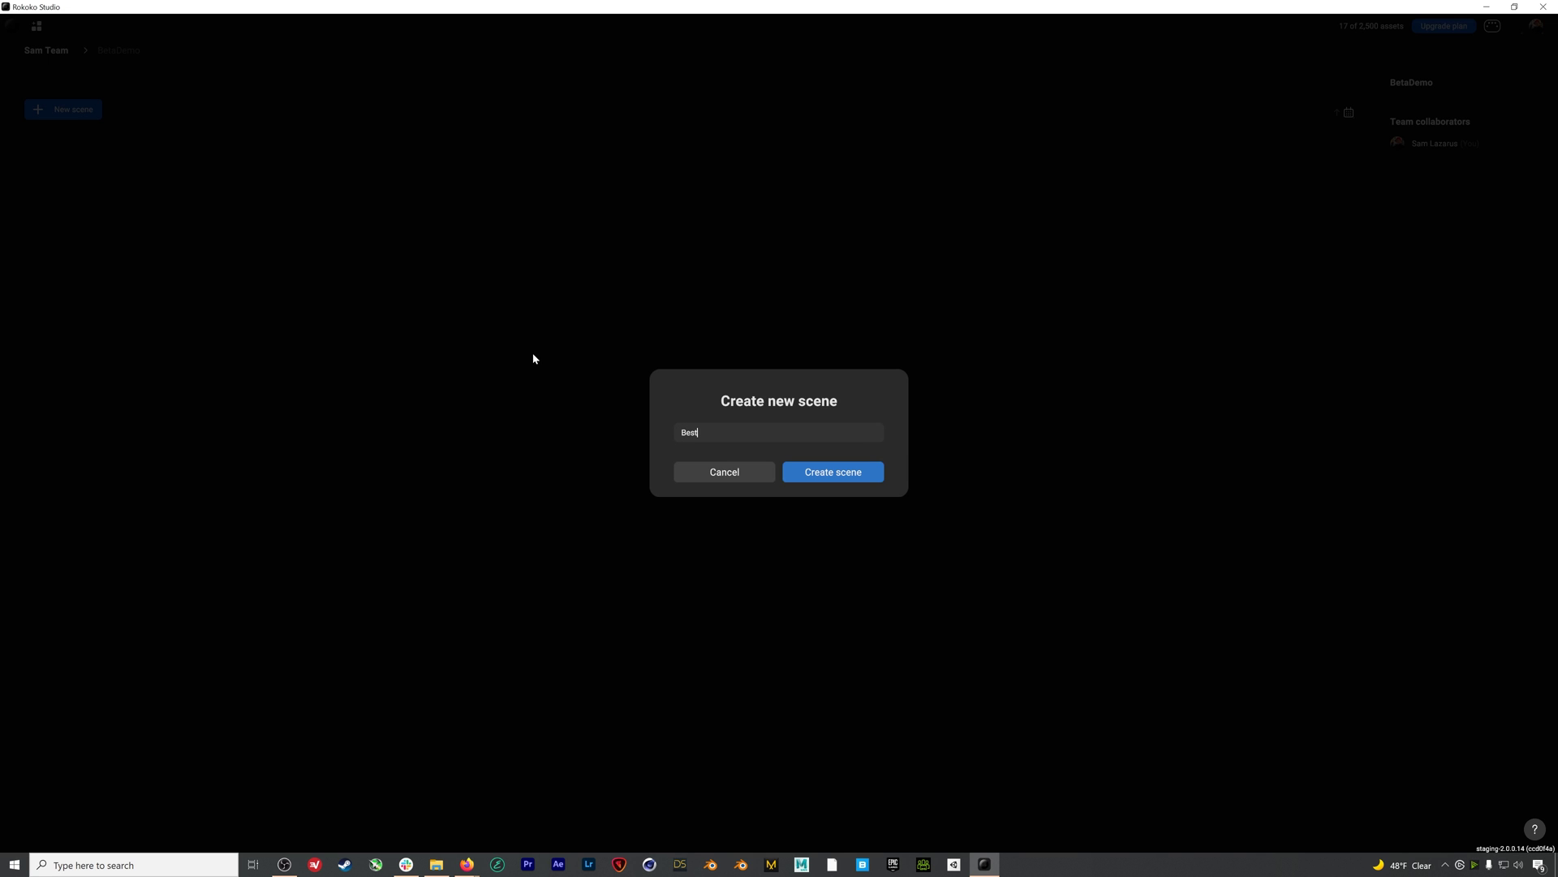
{"action": "key", "text": "BackSpace"}
{"action": "key", "text": "BackSpace"}
{"action": "type", "text": "taTest01"}
{"action": "left_click", "coordinate": [815, 469]}
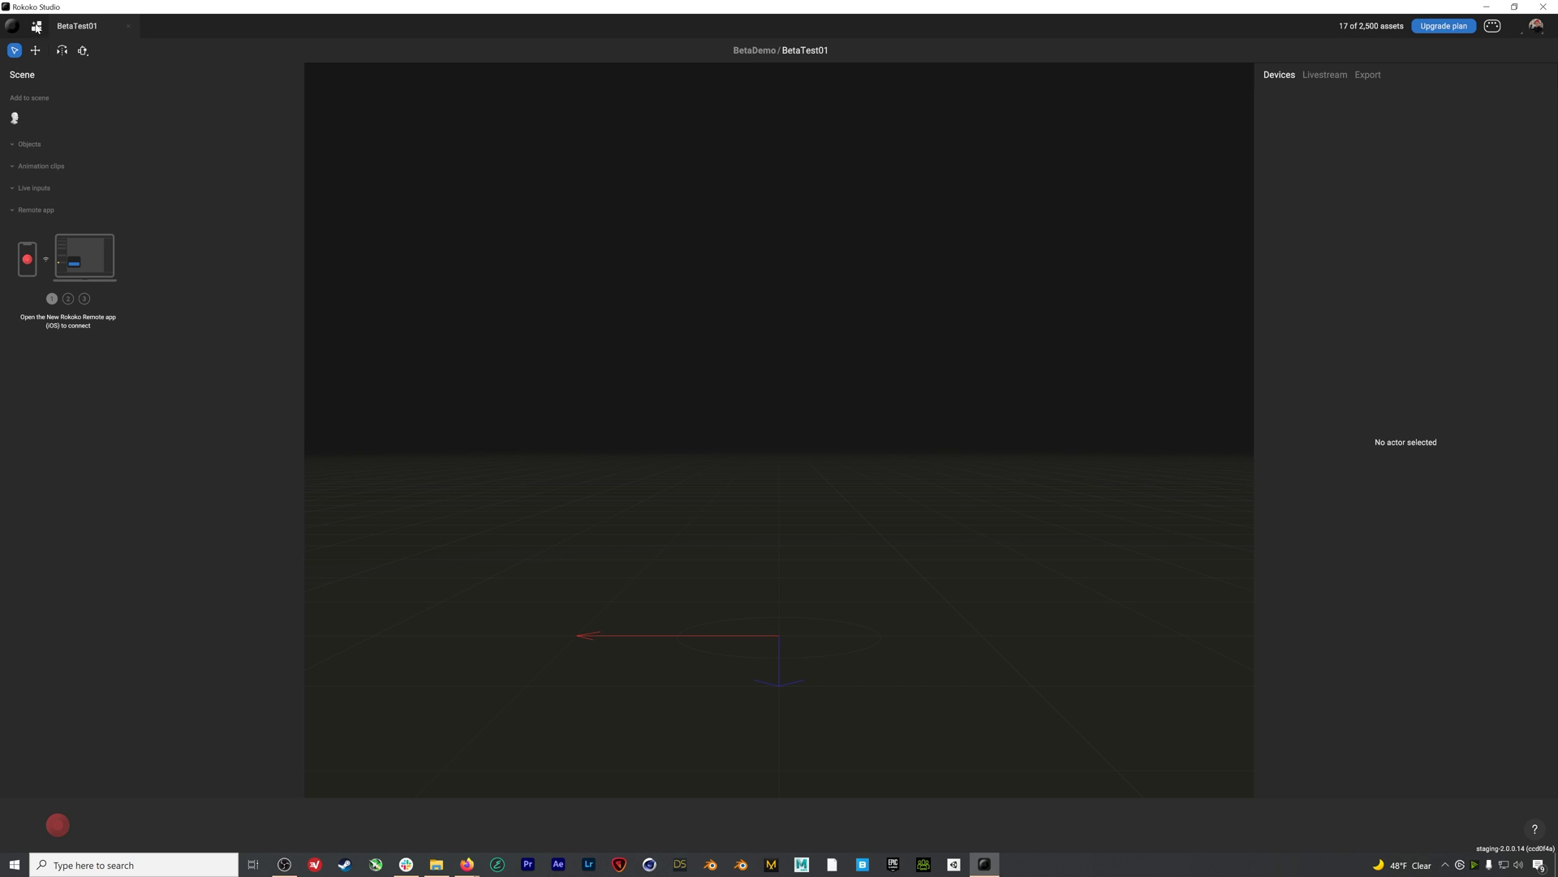
{"action": "left_click", "coordinate": [36, 27]}
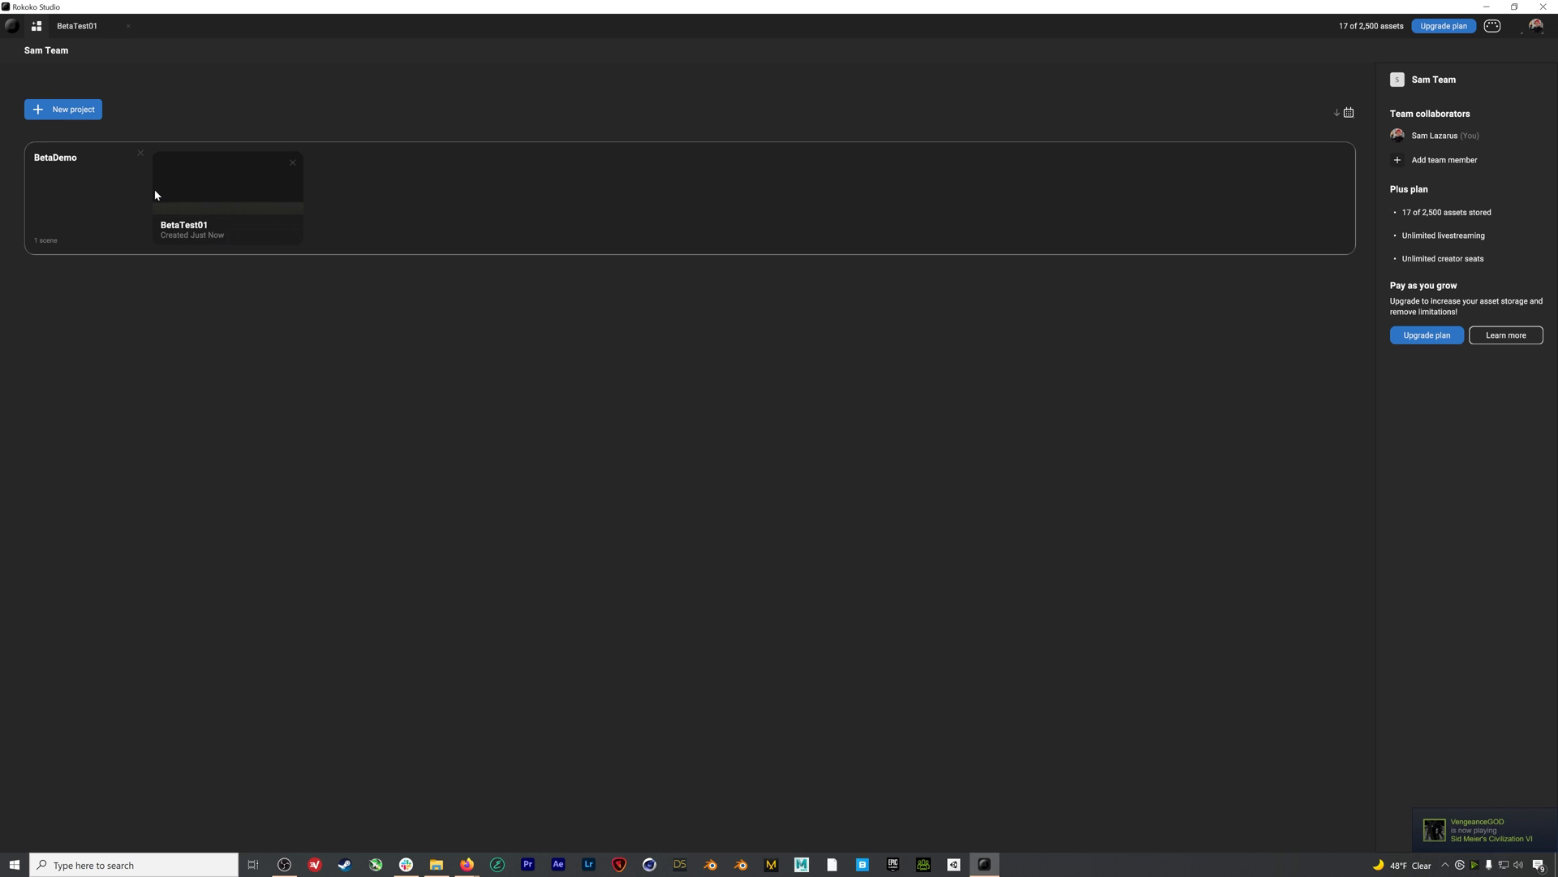
Create a second scene, BetaTest02, in the BetaDemo project and switch to it
{"action": "left_click", "coordinate": [125, 191]}
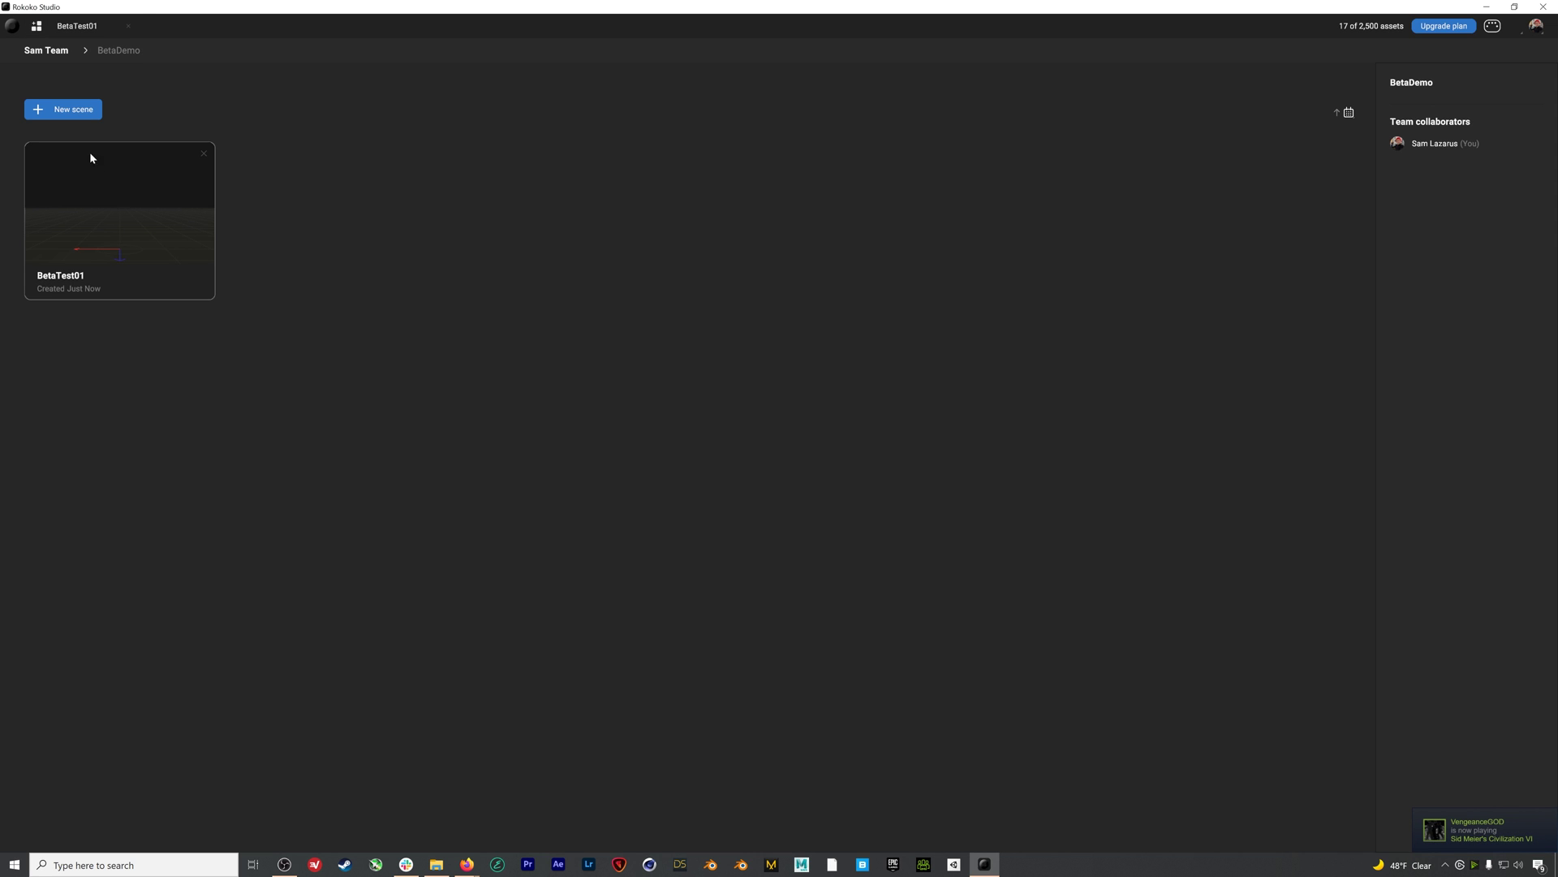
{"action": "left_click", "coordinate": [63, 109]}
{"action": "type", "text": "02"}
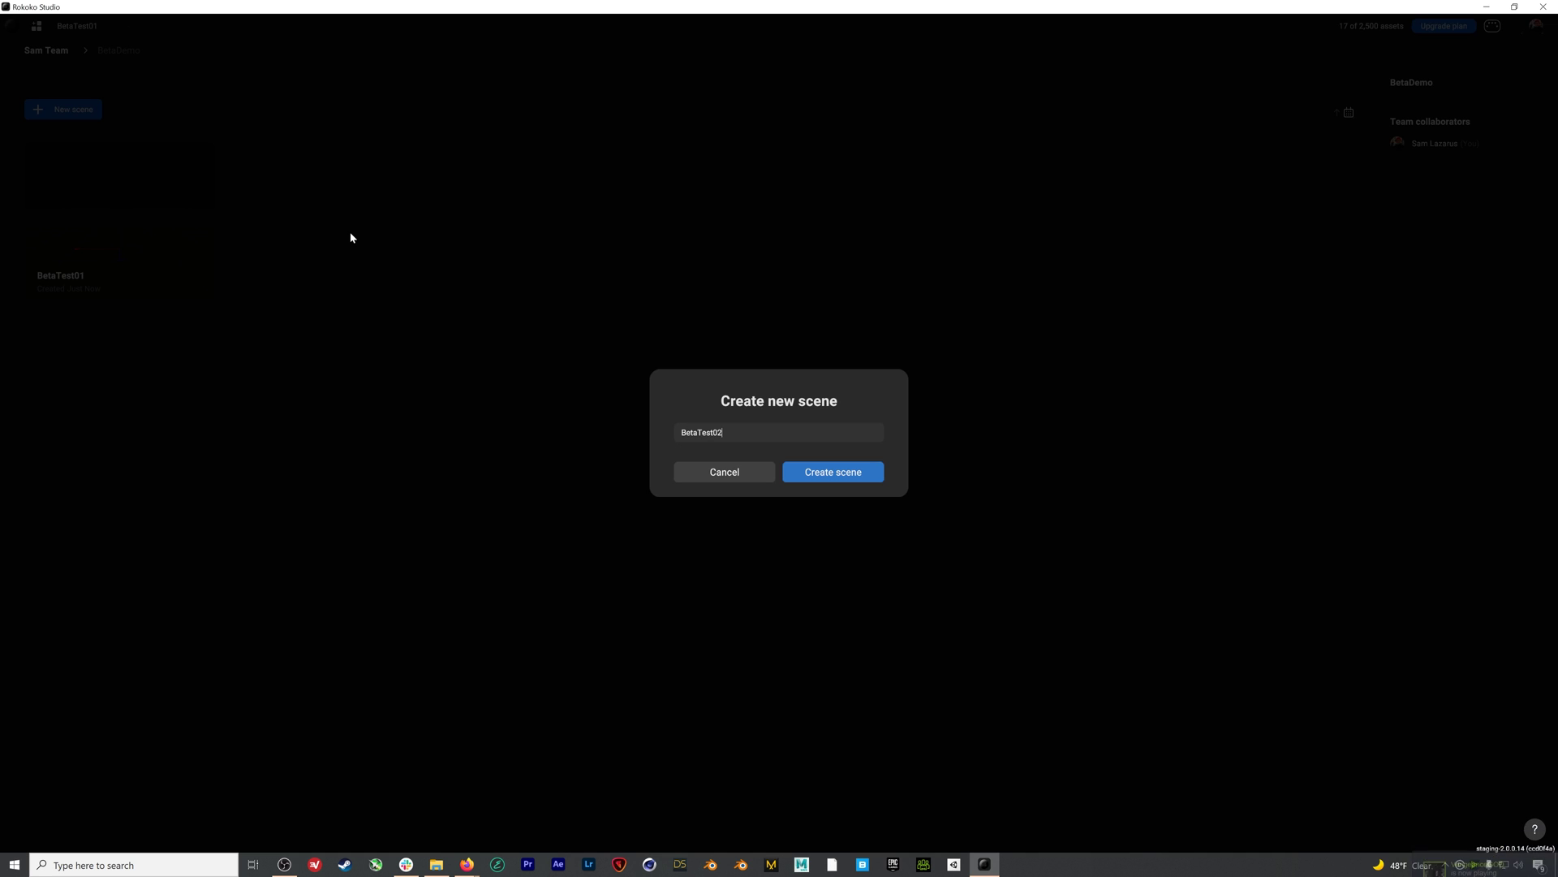
{"action": "left_click", "coordinate": [835, 474]}
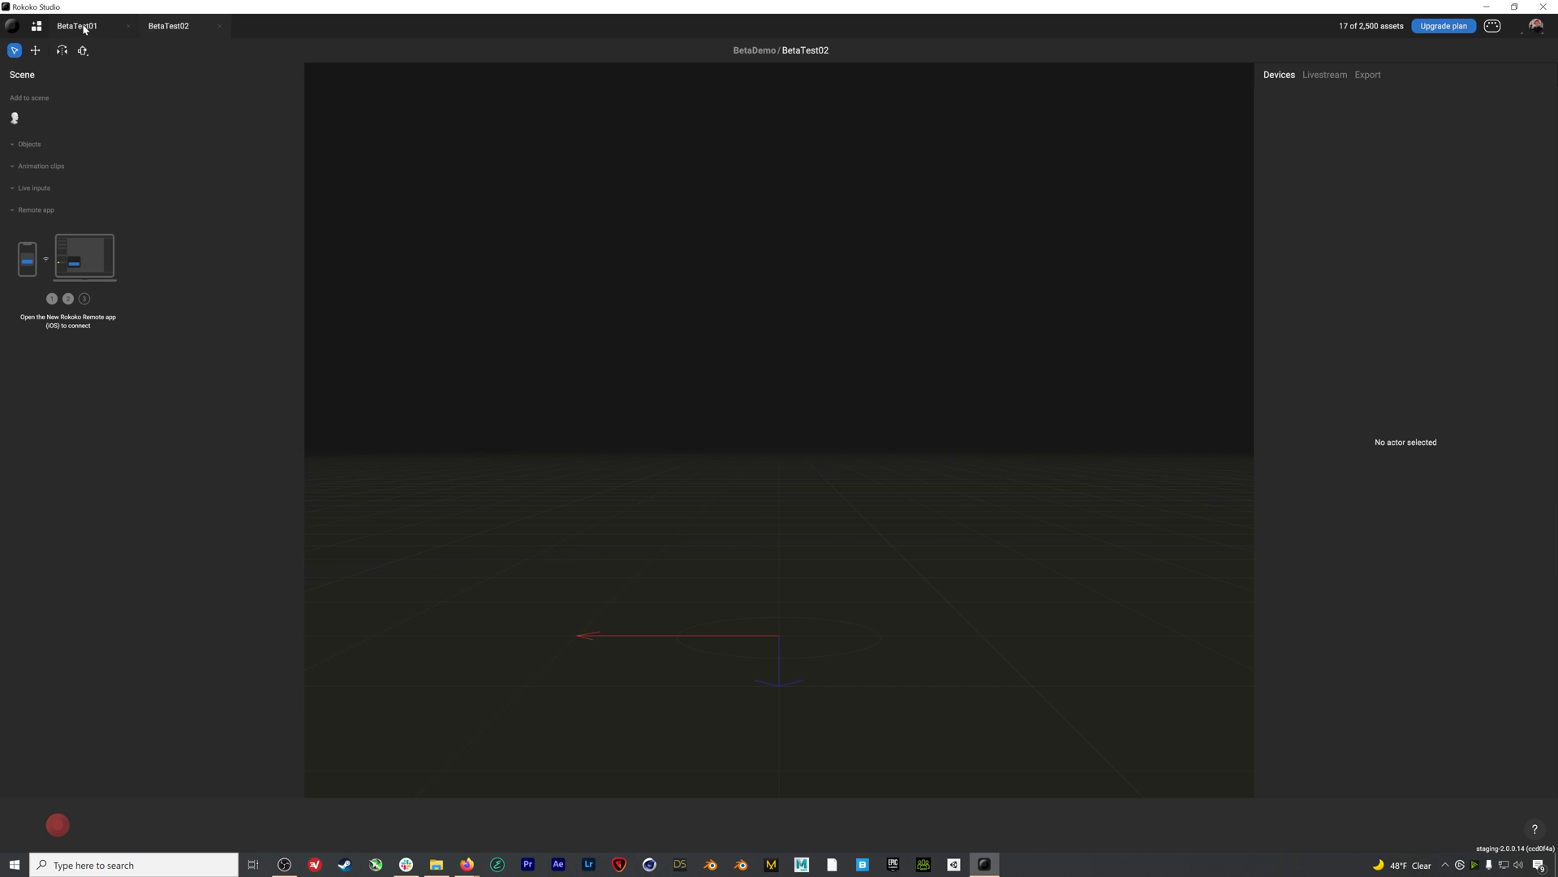
{"action": "left_click", "coordinate": [175, 28]}
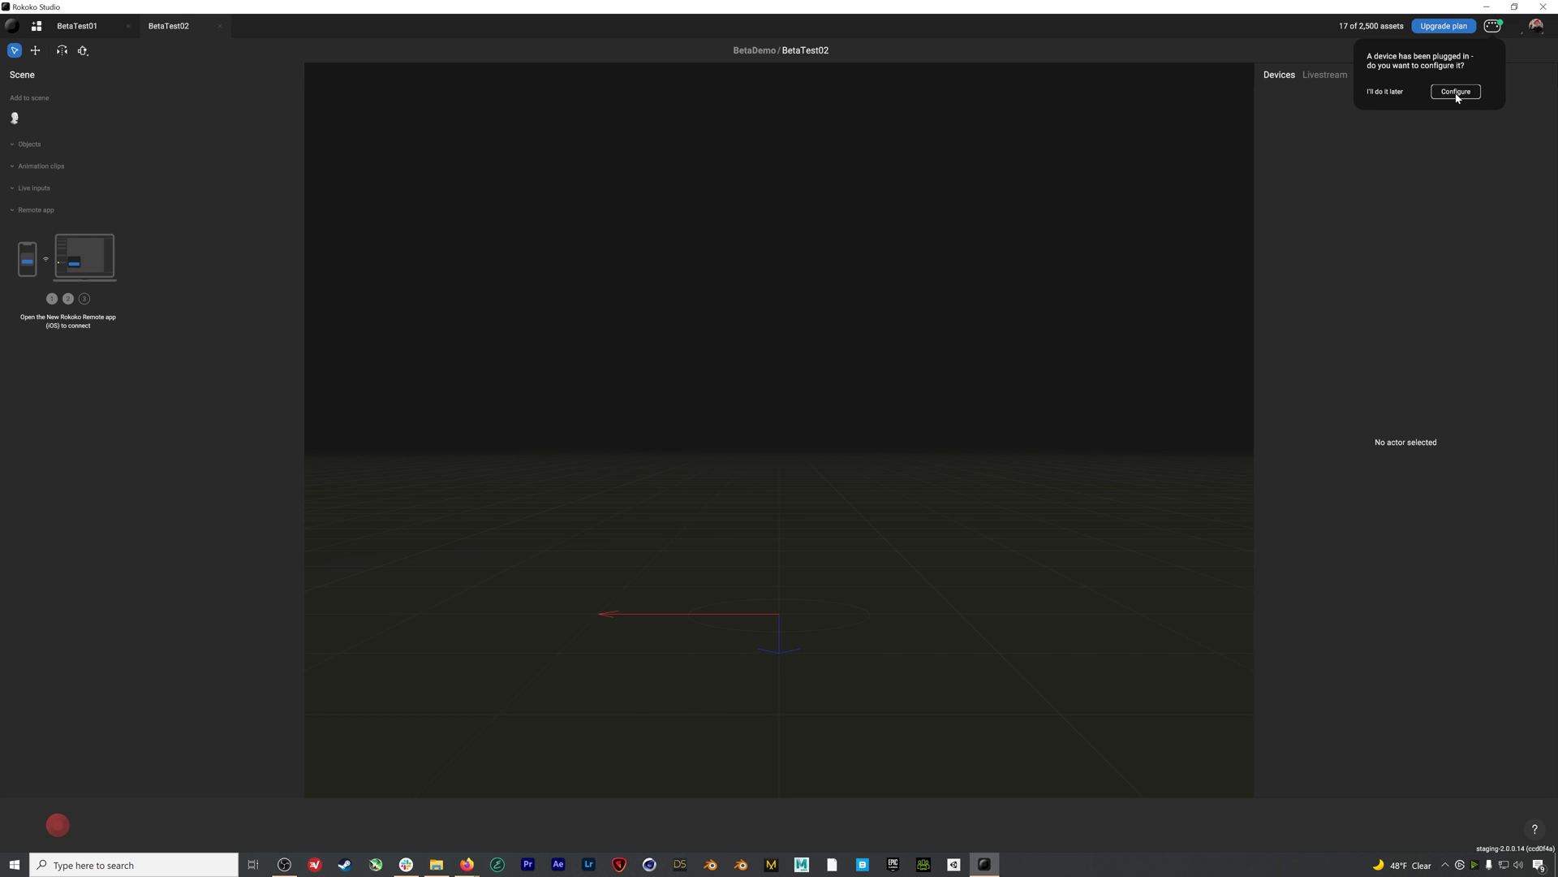
Postpone the device setup prompt and show the Device Manager listing both TF1 suits
{"action": "left_click", "coordinate": [1388, 91]}
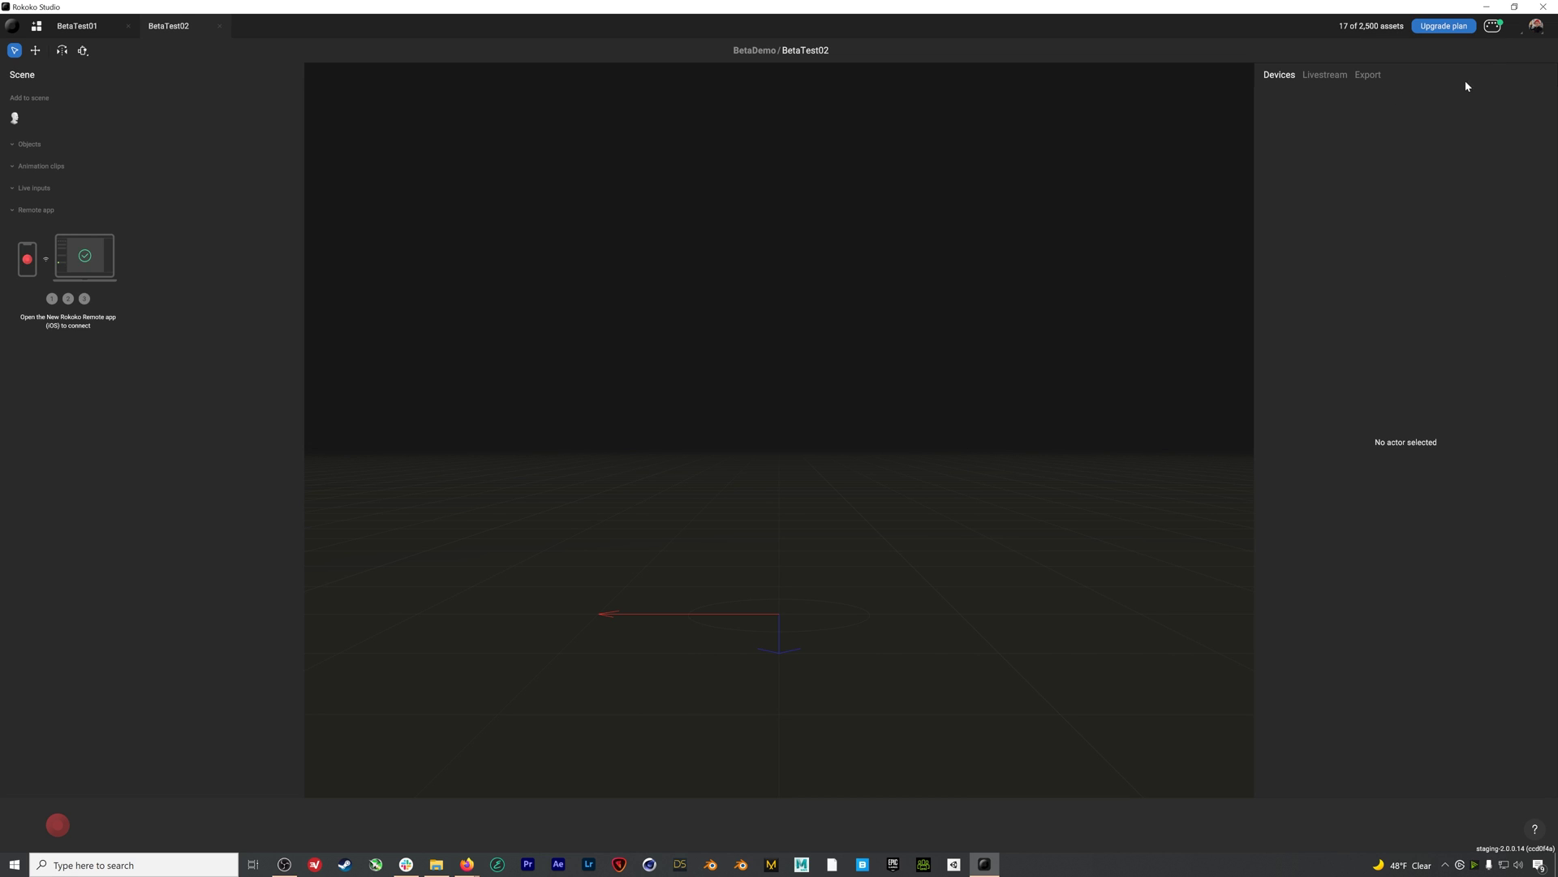
{"action": "left_click", "coordinate": [1497, 29]}
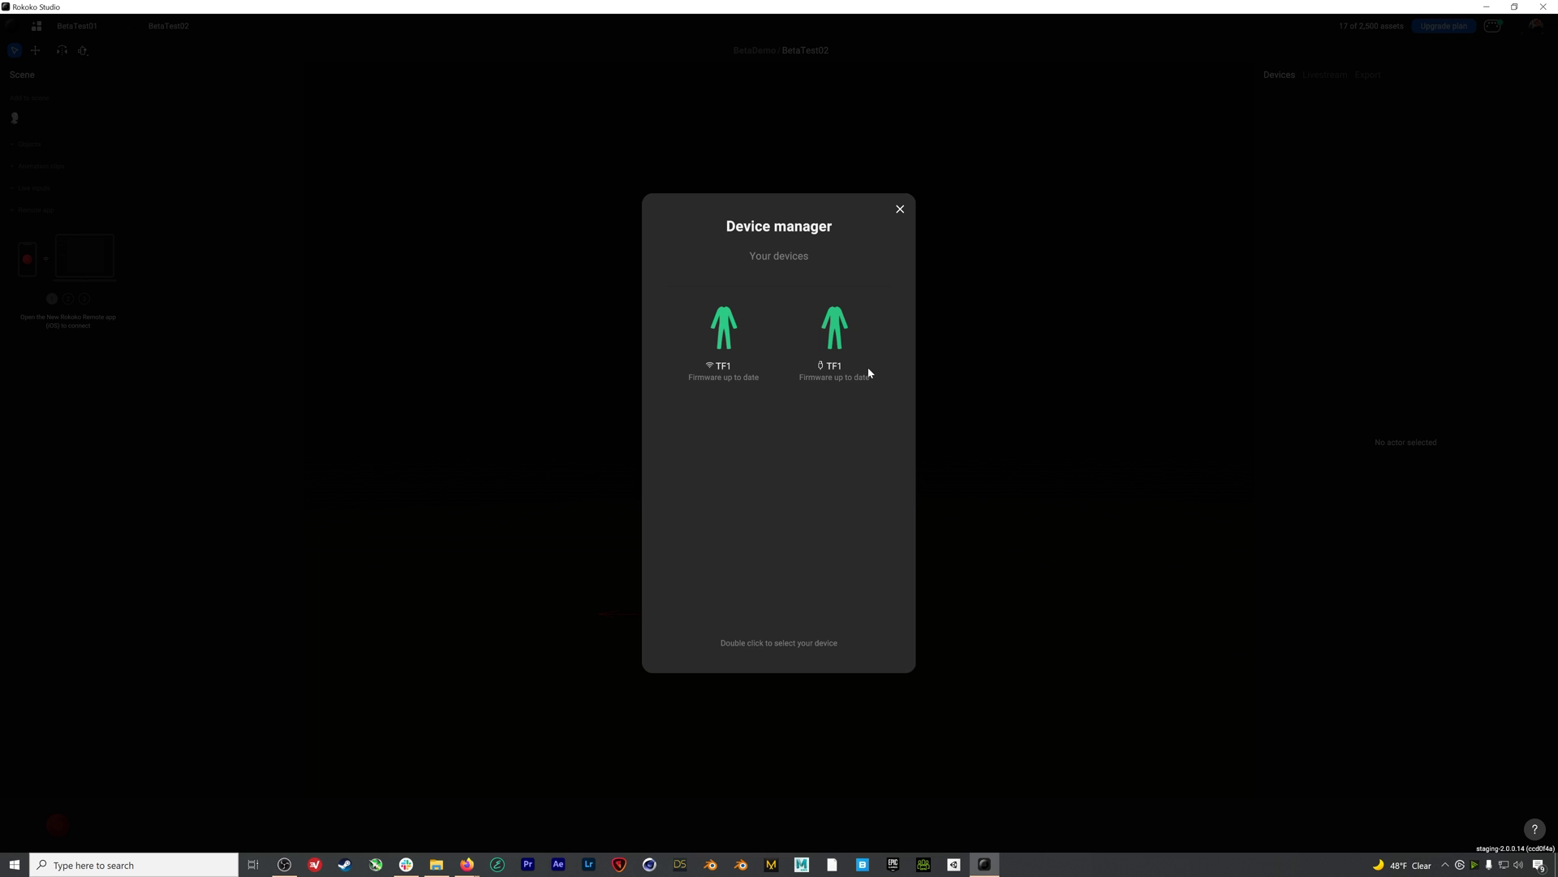
Open the TF1 suit's details, confirm firmware 2.6.3-r is current, and view its Wi-Fi settings
{"action": "double_click", "coordinate": [847, 342]}
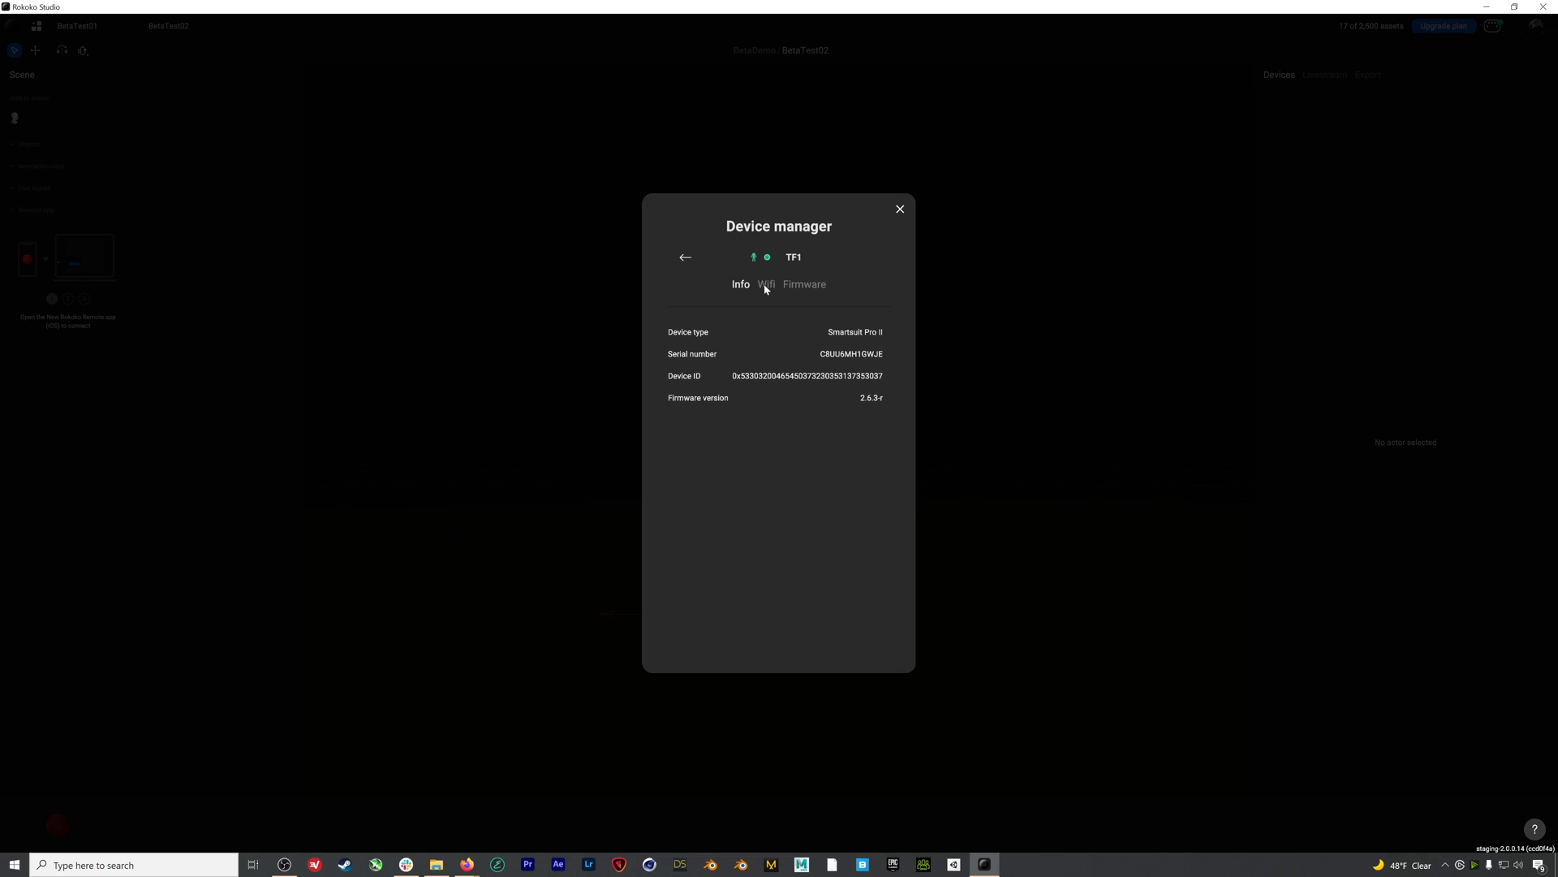
{"action": "left_click", "coordinate": [803, 285]}
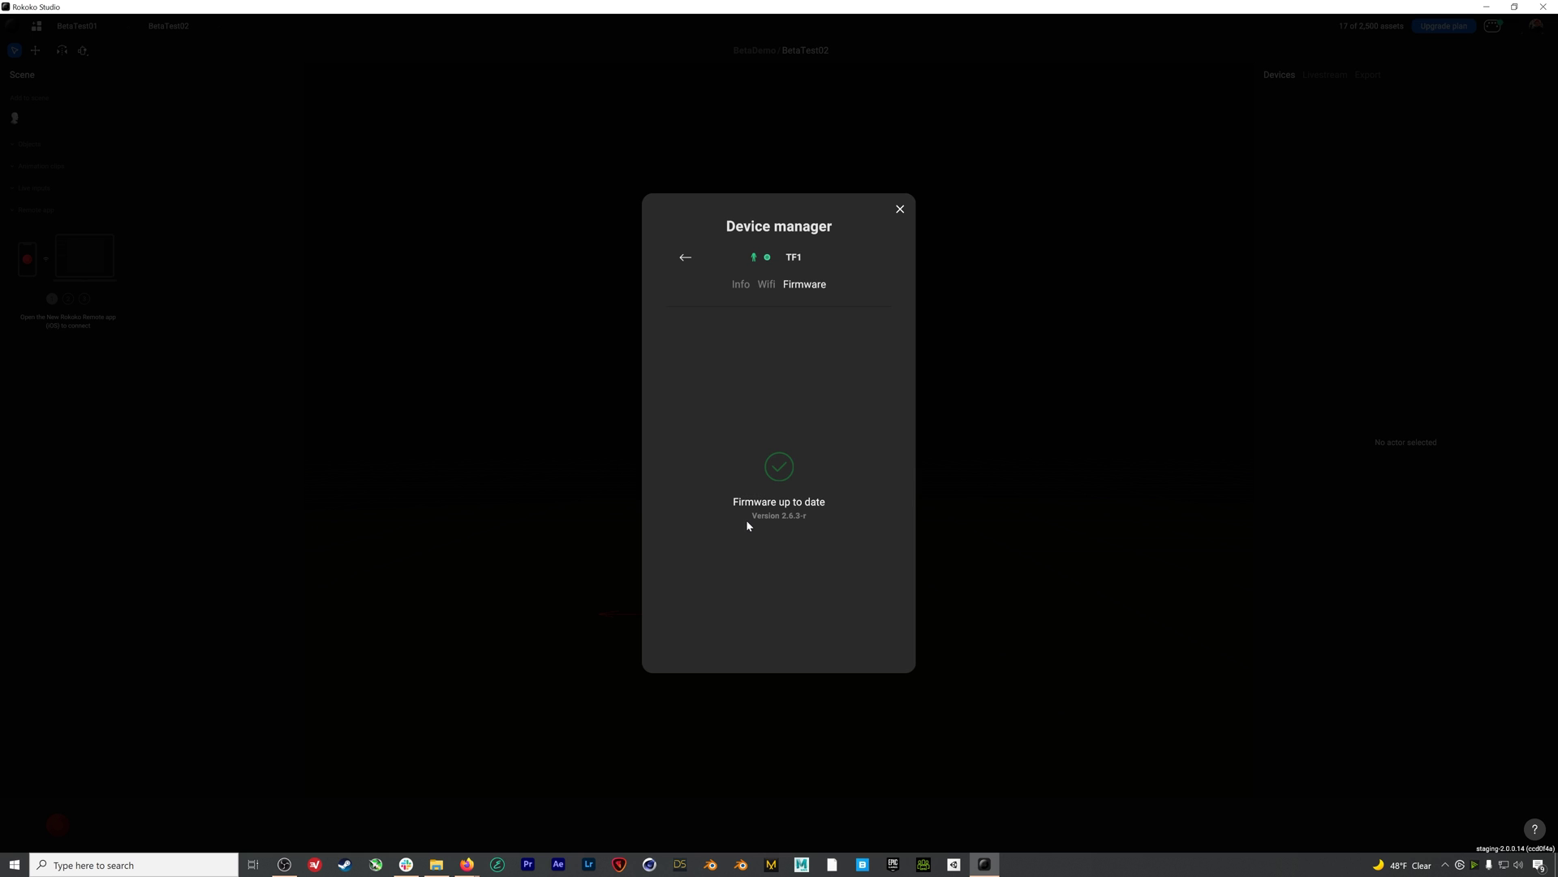
{"action": "left_click", "coordinate": [767, 284]}
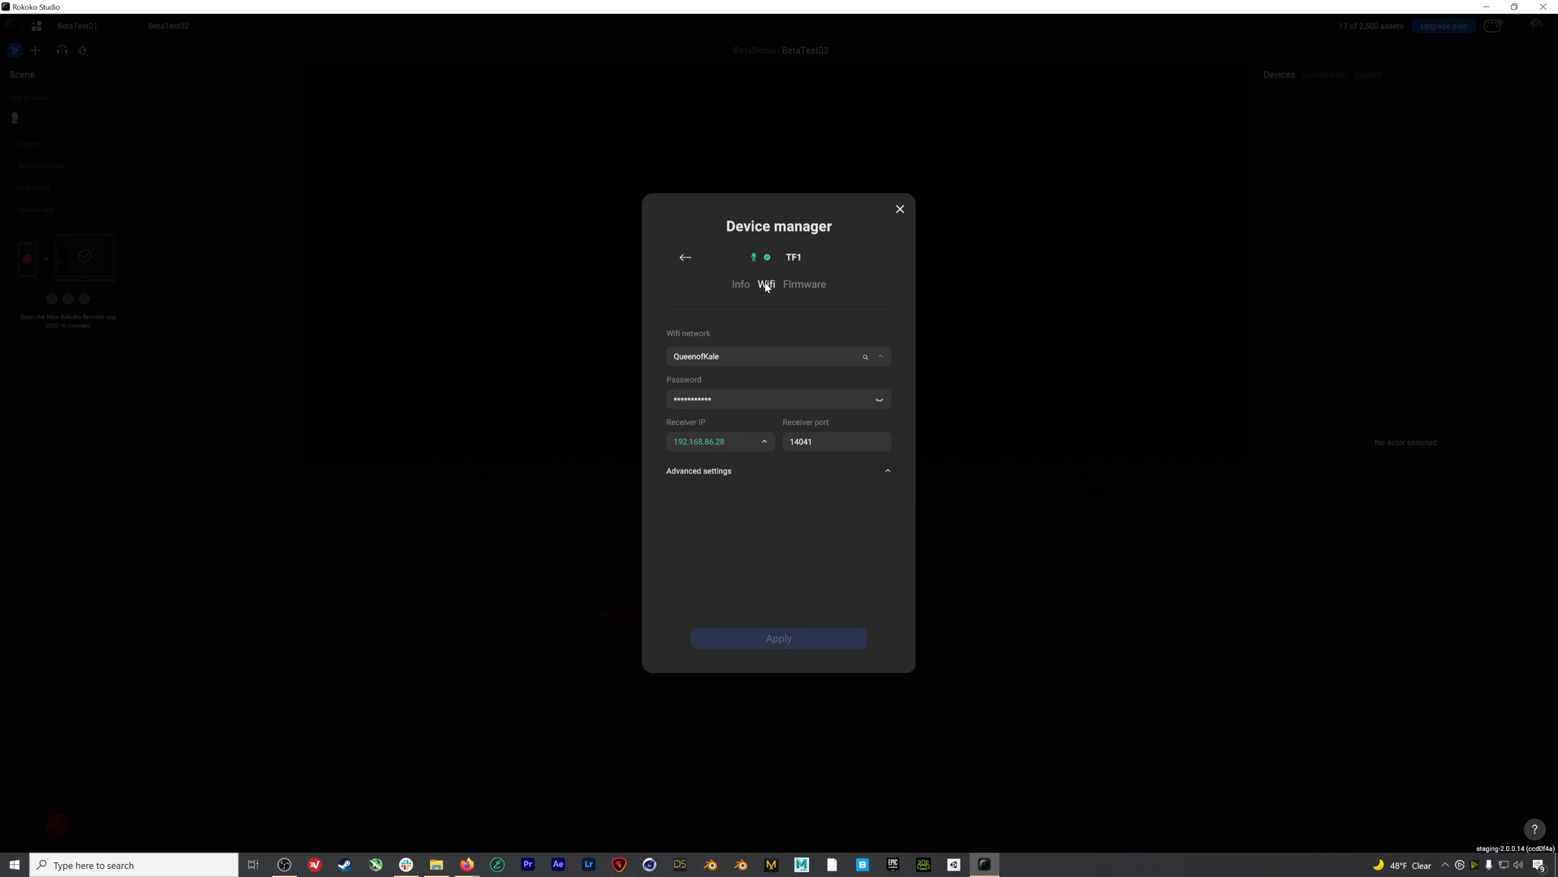
Keep the QueenofKale network, re-enter its password, and choose receiver IP 192.168.86.31
{"action": "left_click", "coordinate": [880, 356]}
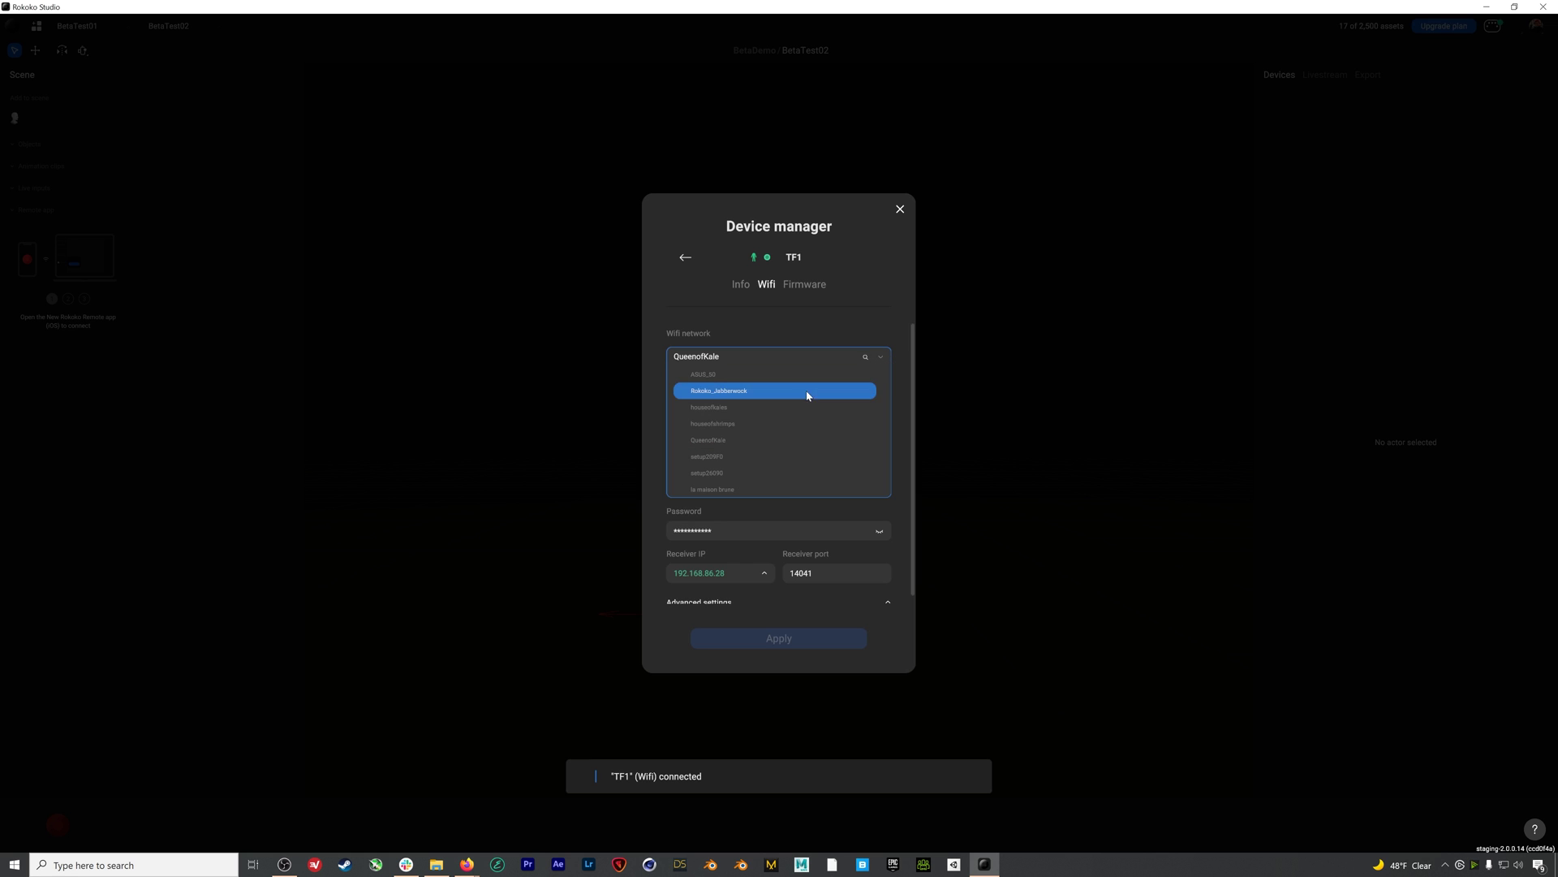
{"action": "left_click", "coordinate": [753, 441]}
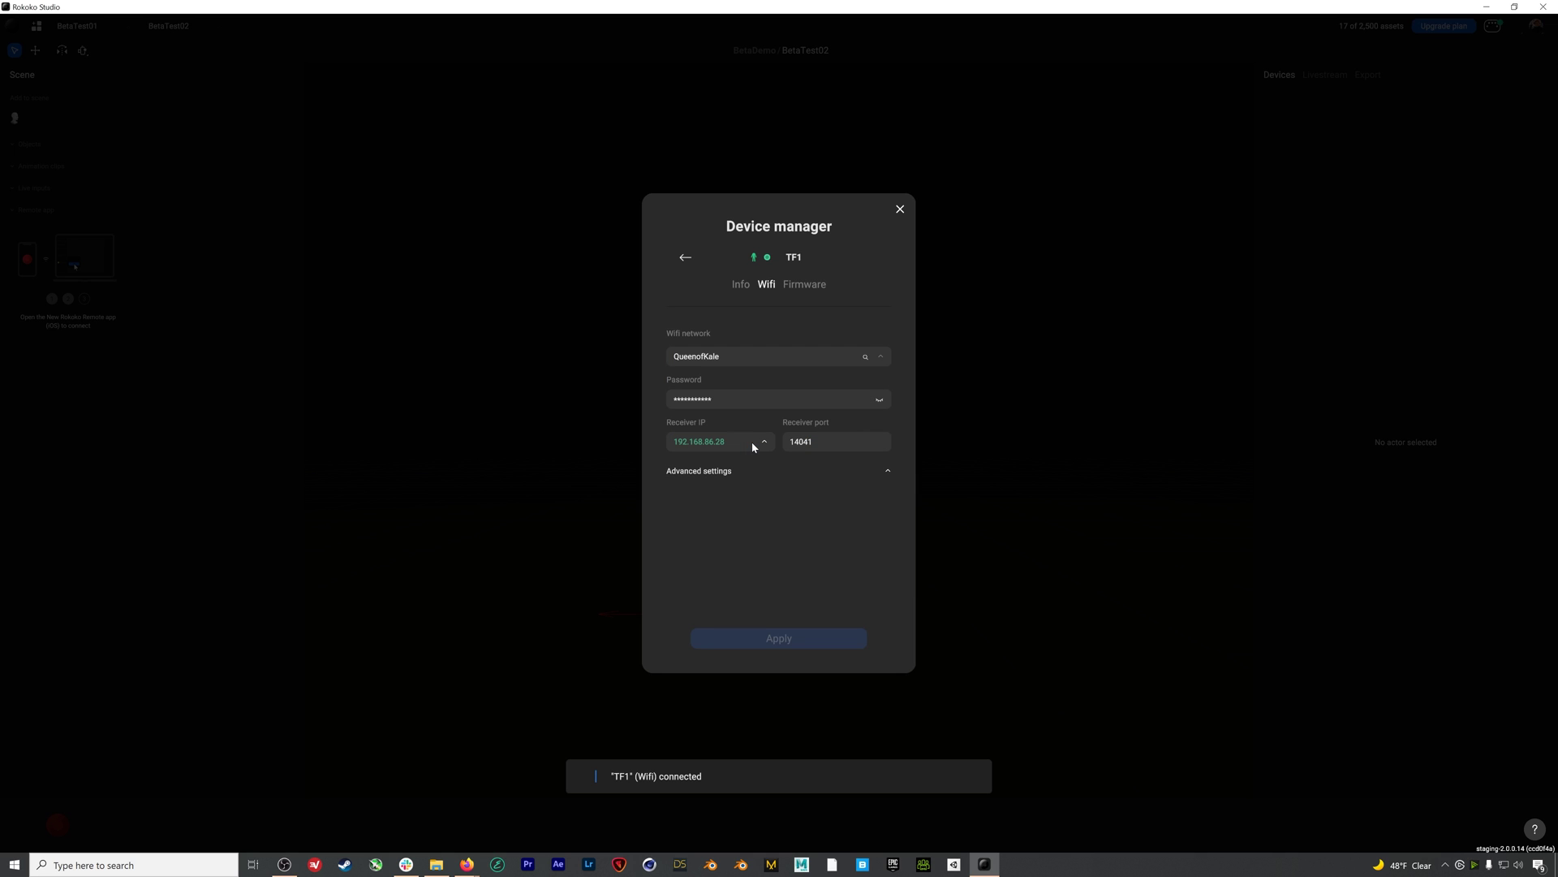
{"action": "double_click", "coordinate": [752, 402]}
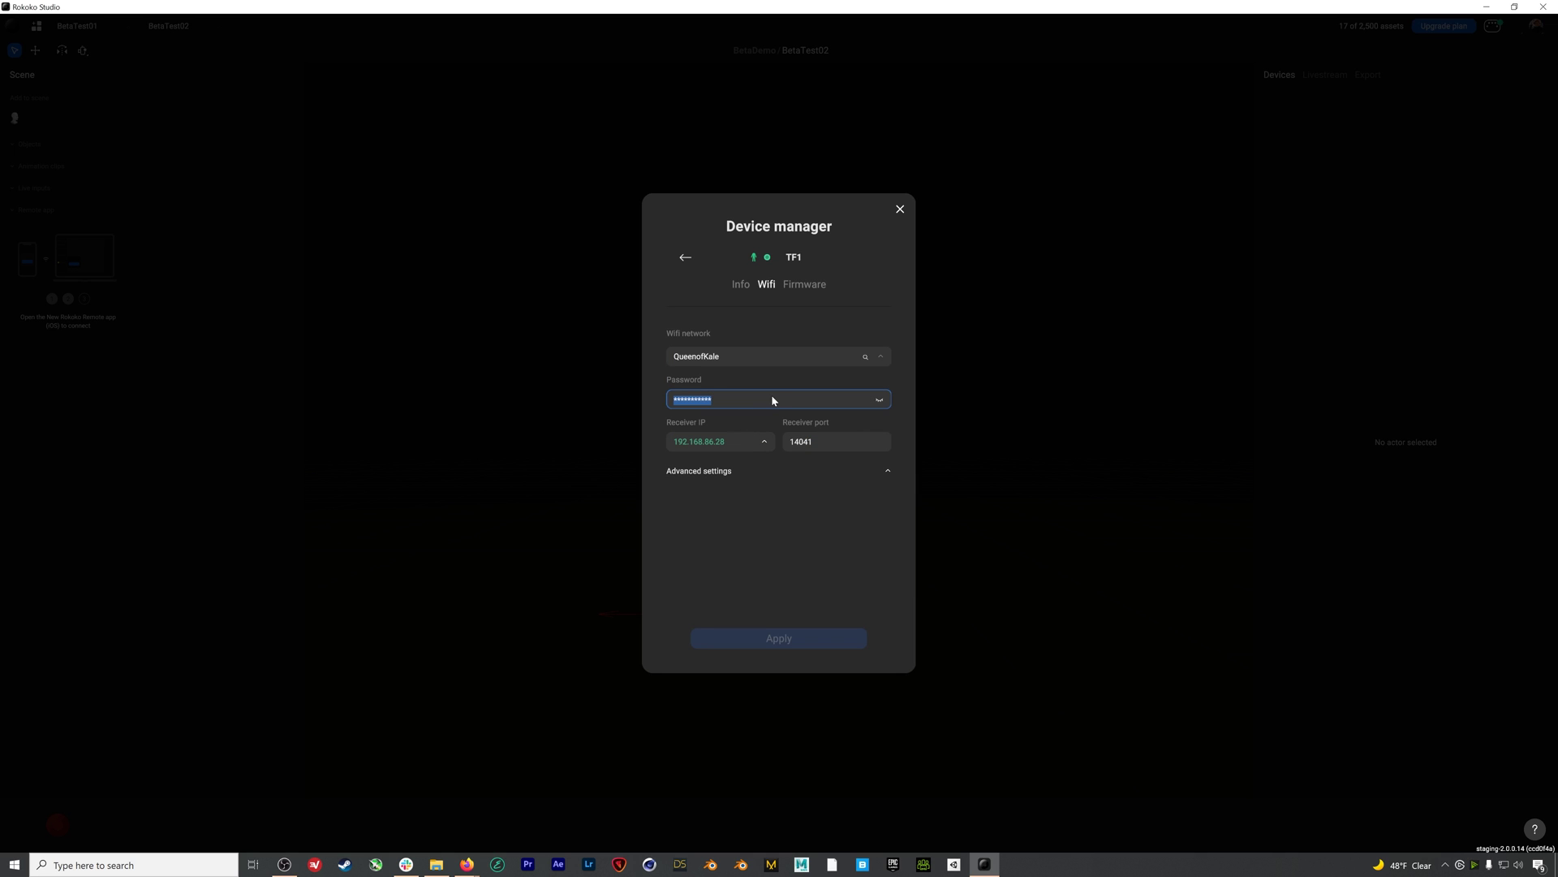
{"action": "type", "text": "***********"}
{"action": "left_click", "coordinate": [763, 442]}
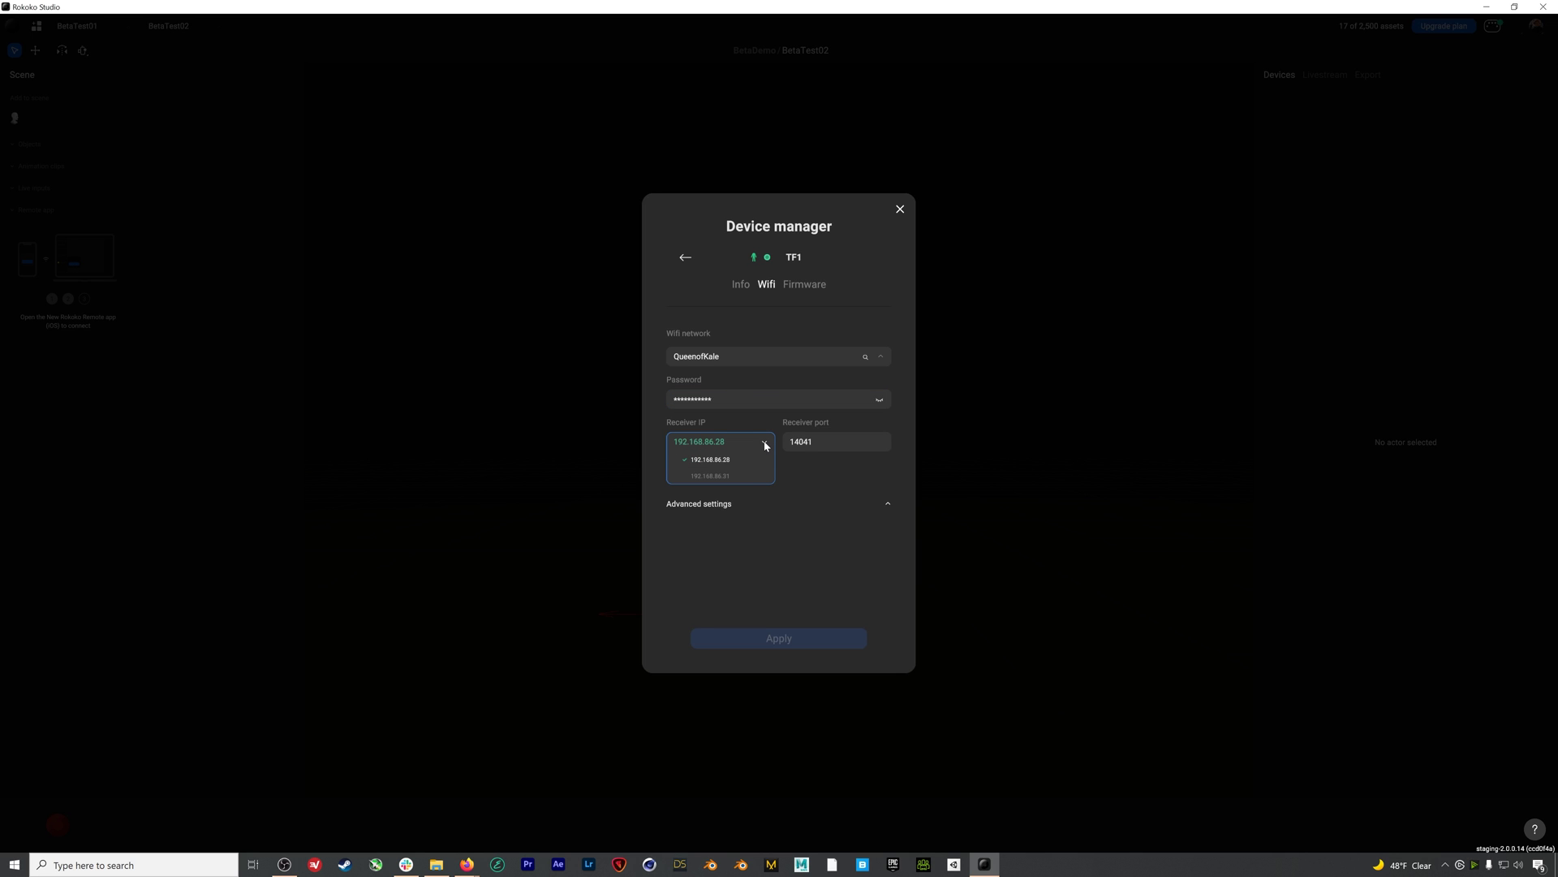
{"action": "left_click", "coordinate": [734, 477]}
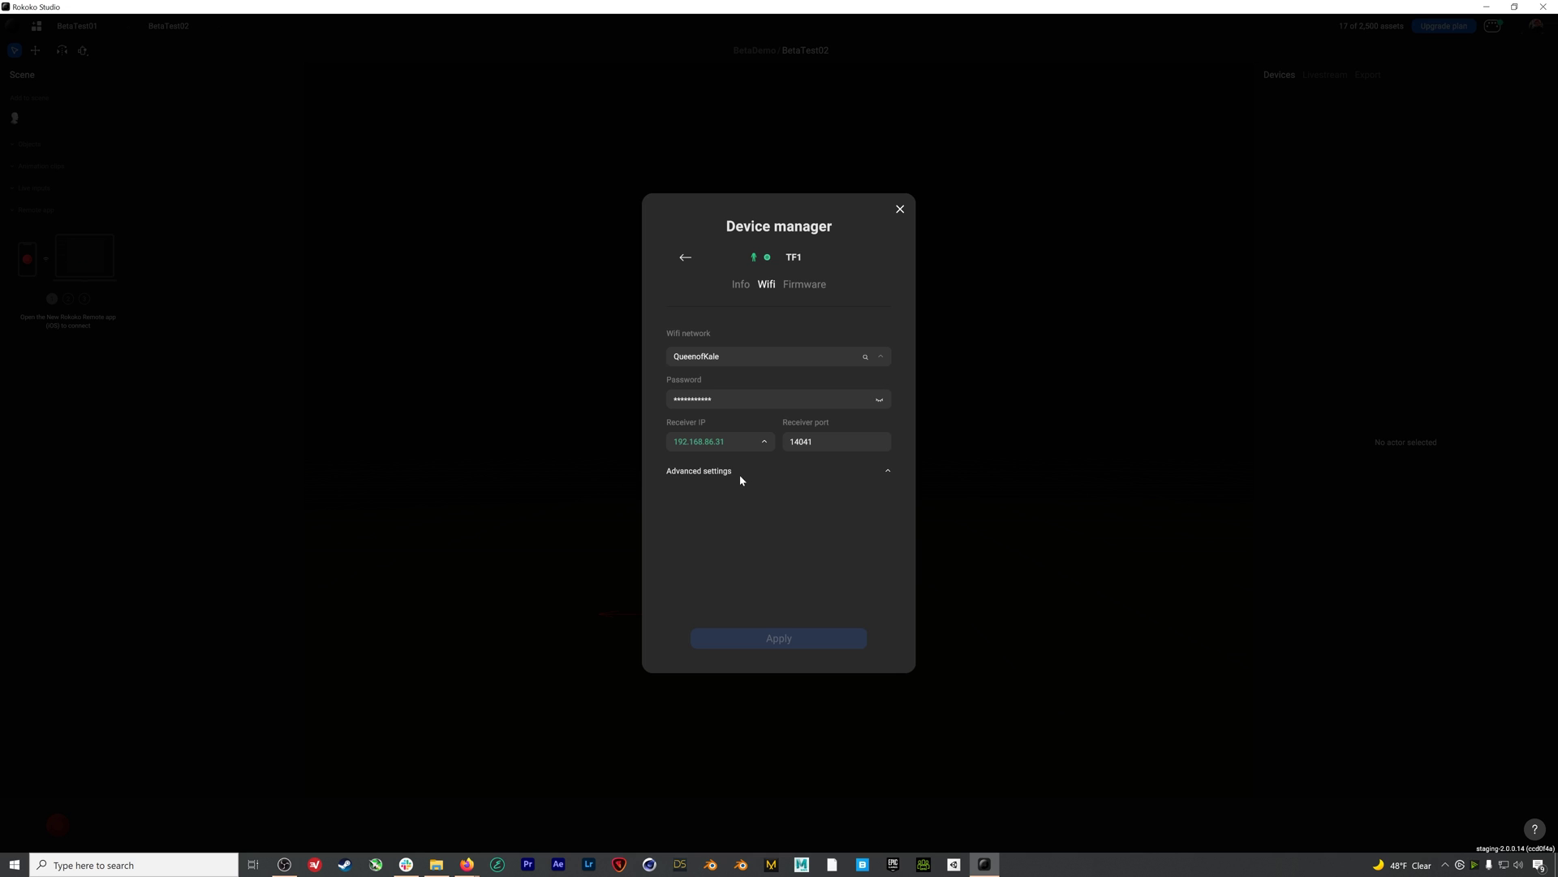
Set advanced security to WPA2 and the band to 2.4 Ghz, then apply the Wifi settings
{"action": "left_click", "coordinate": [889, 473]}
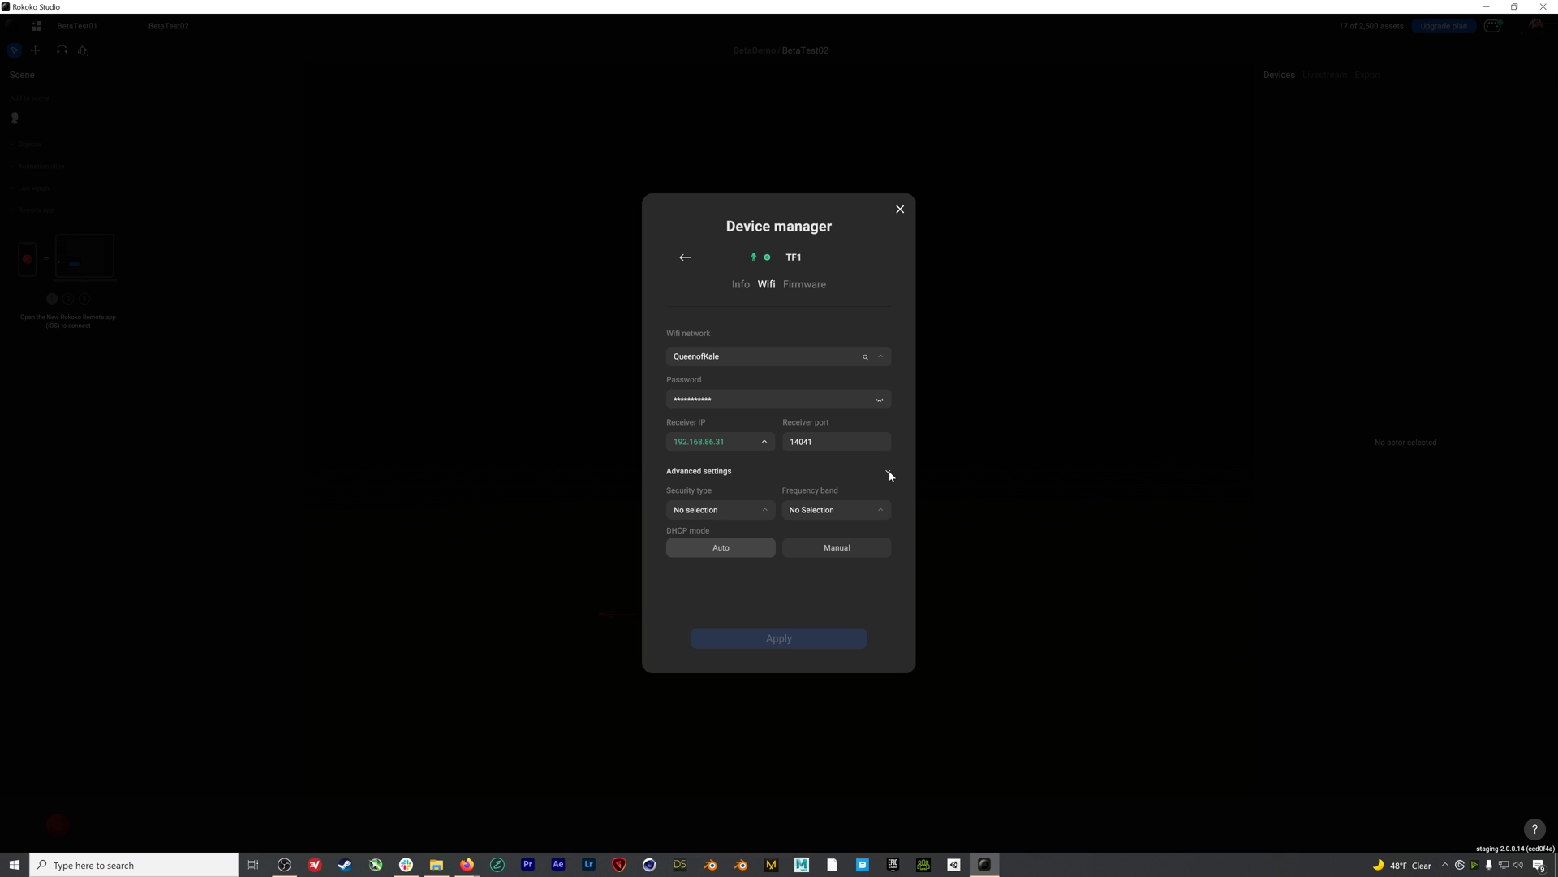
{"action": "left_click", "coordinate": [767, 511]}
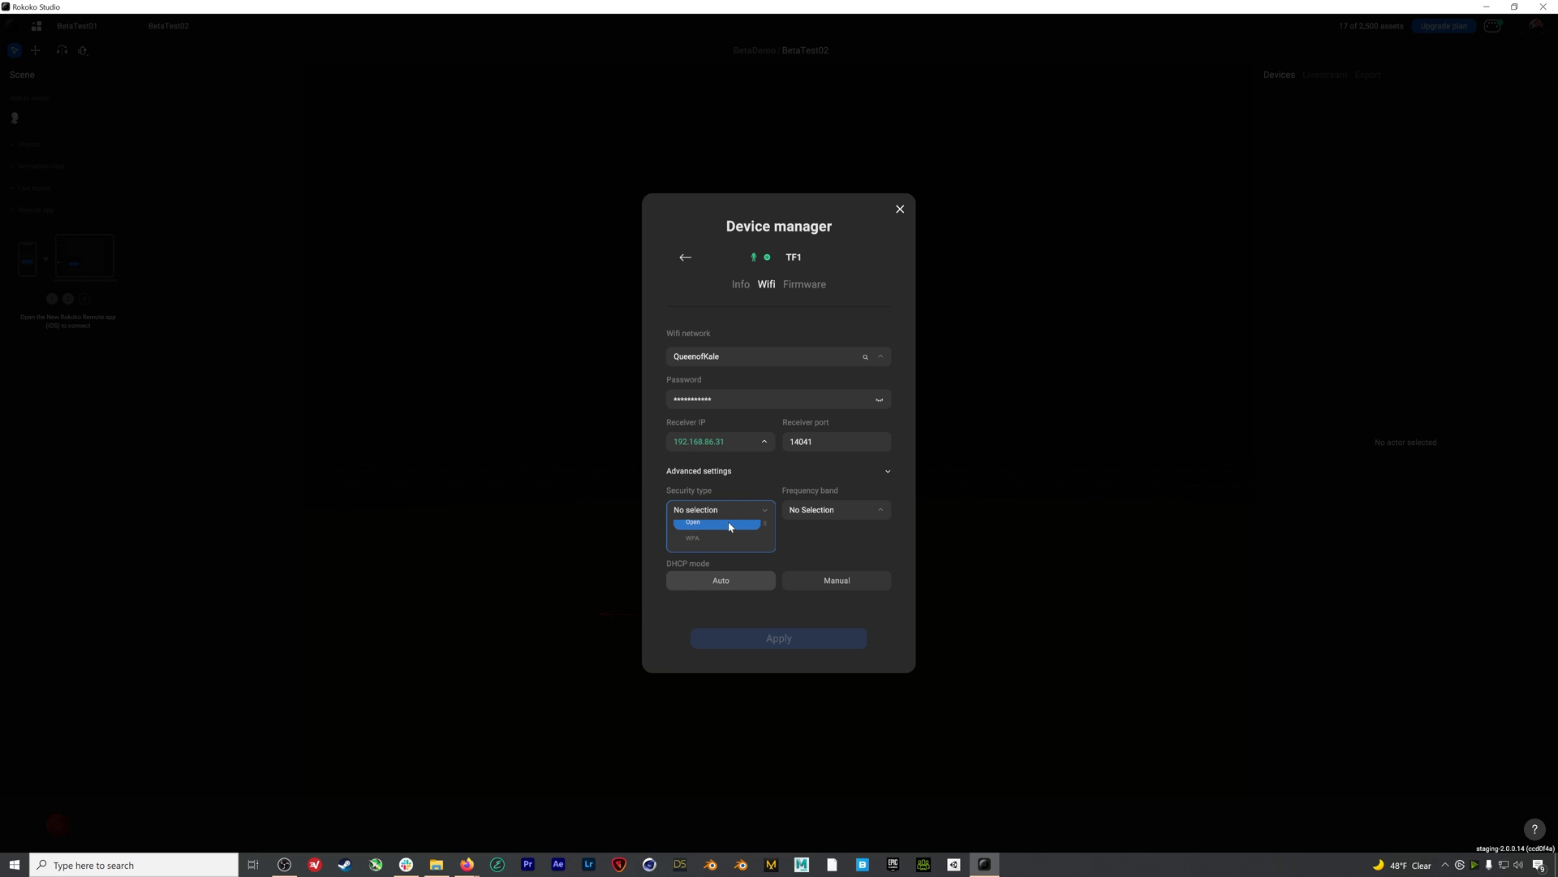
{"action": "scroll", "coordinate": [729, 527], "scroll_direction": "down", "scroll_amount": 1}
{"action": "left_click", "coordinate": [719, 543]}
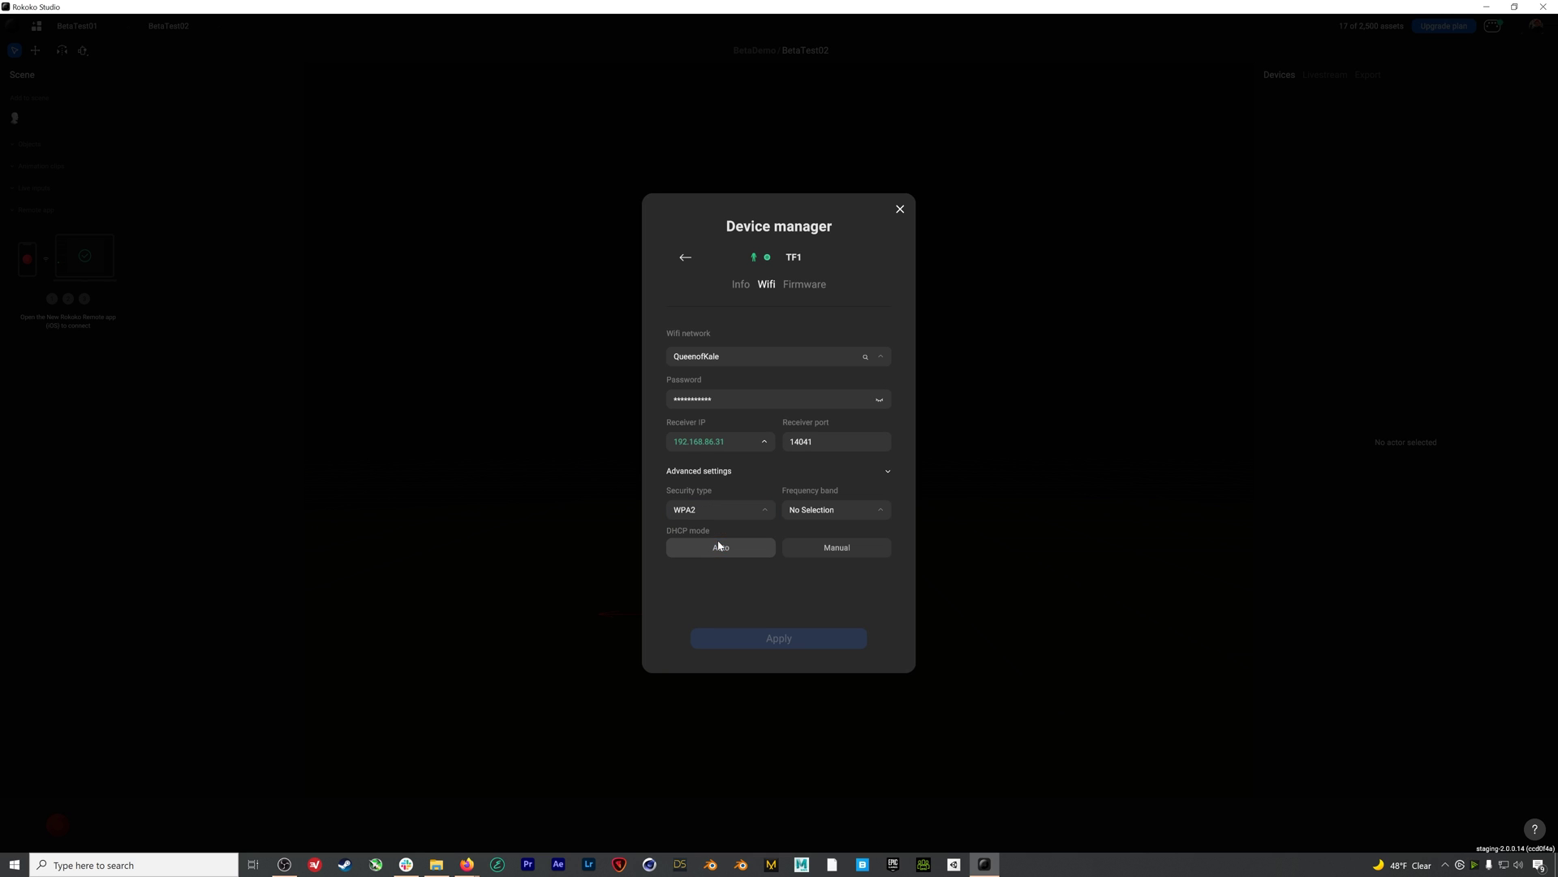
{"action": "left_click", "coordinate": [872, 510]}
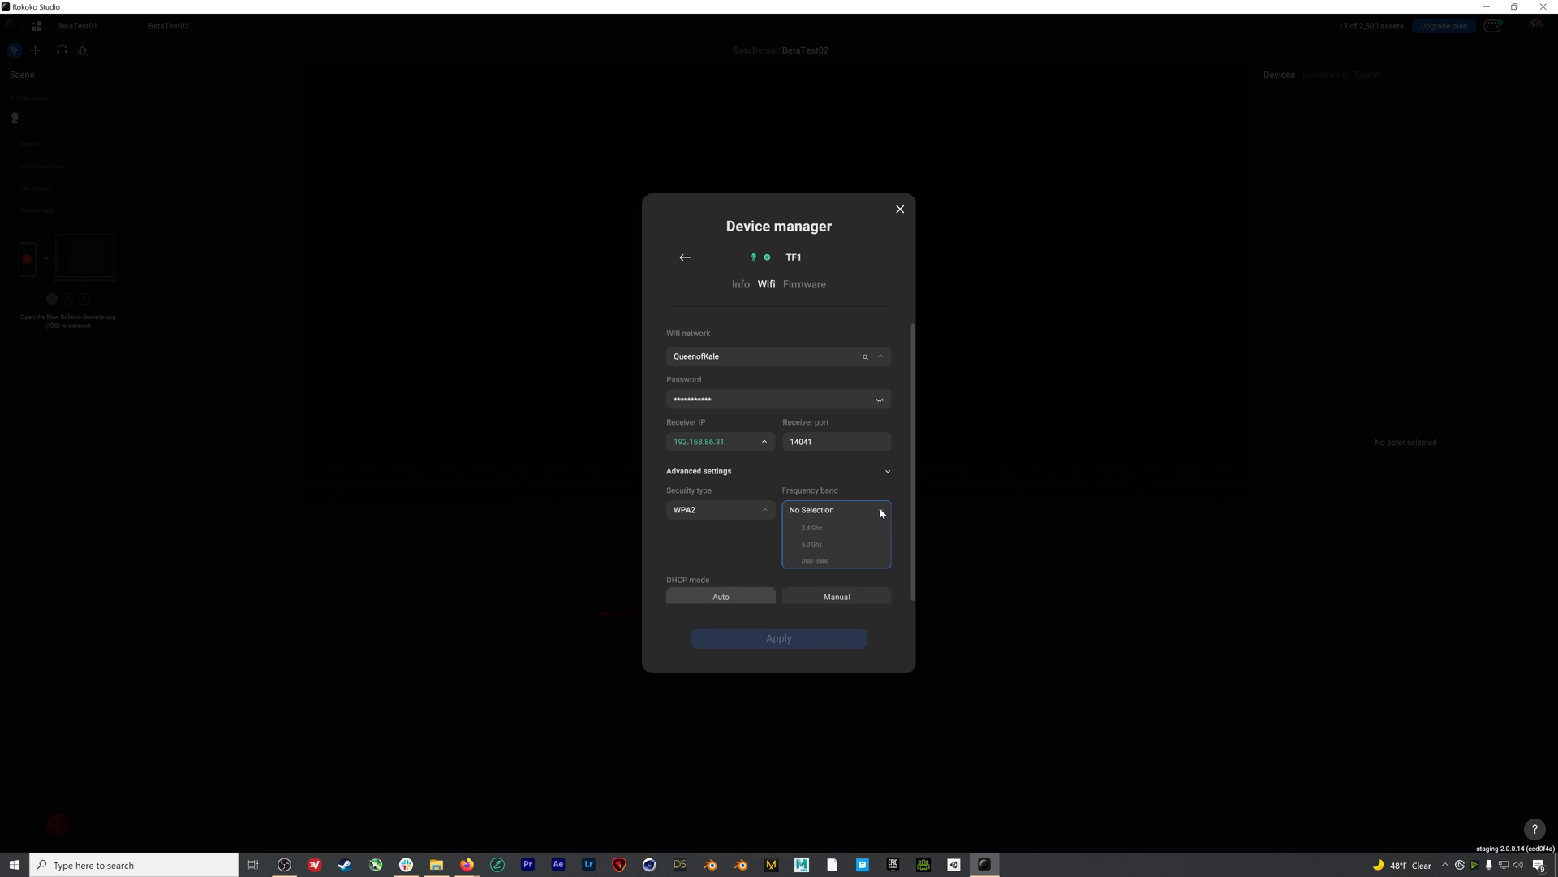
{"action": "left_click", "coordinate": [838, 529]}
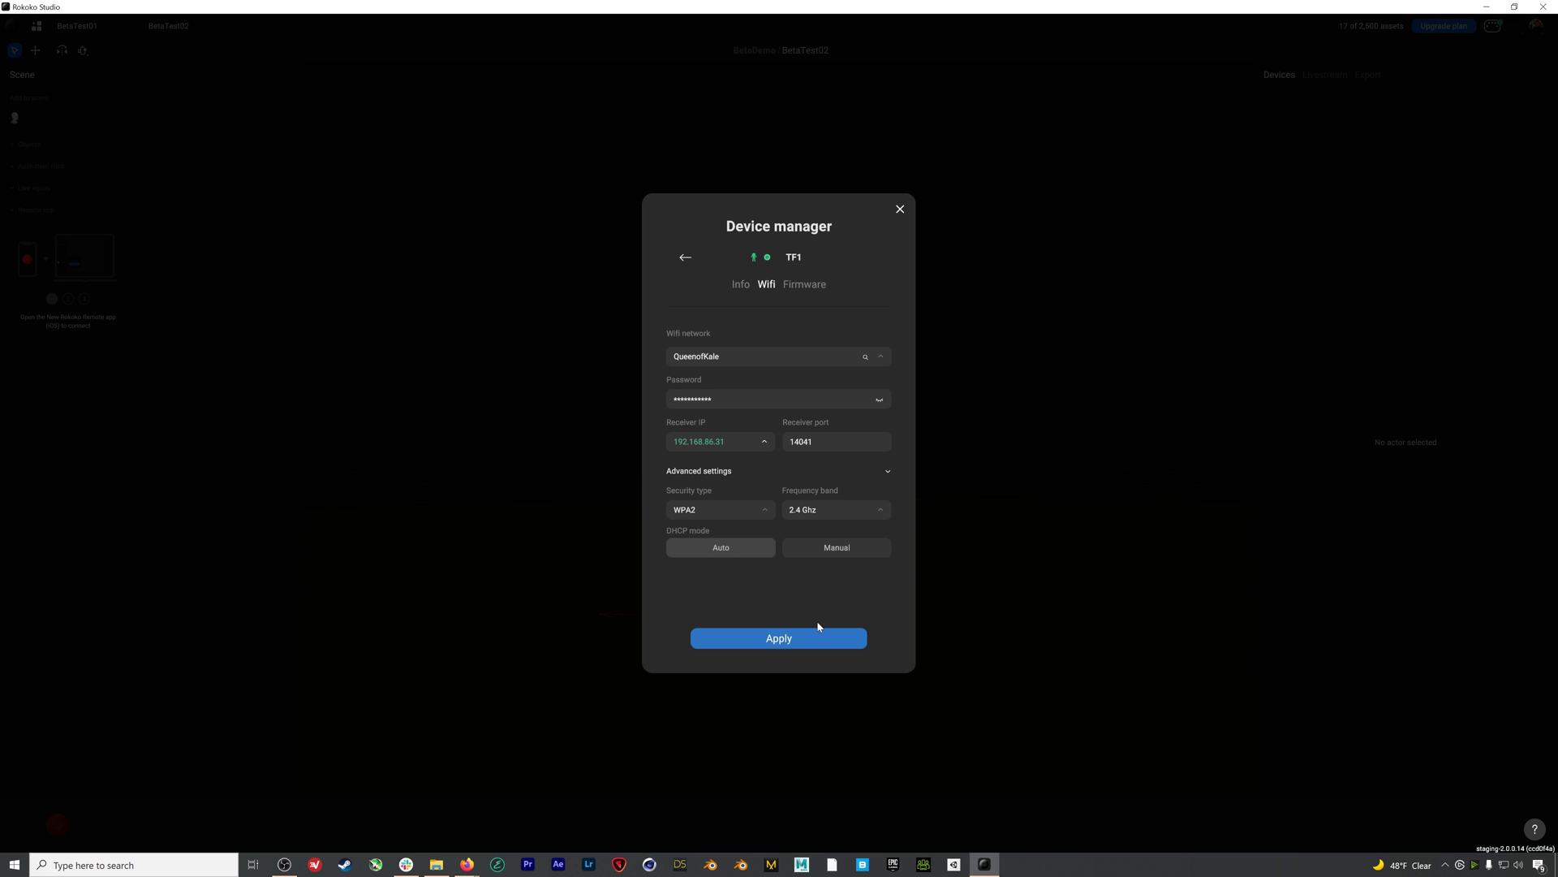
{"action": "left_click", "coordinate": [788, 640]}
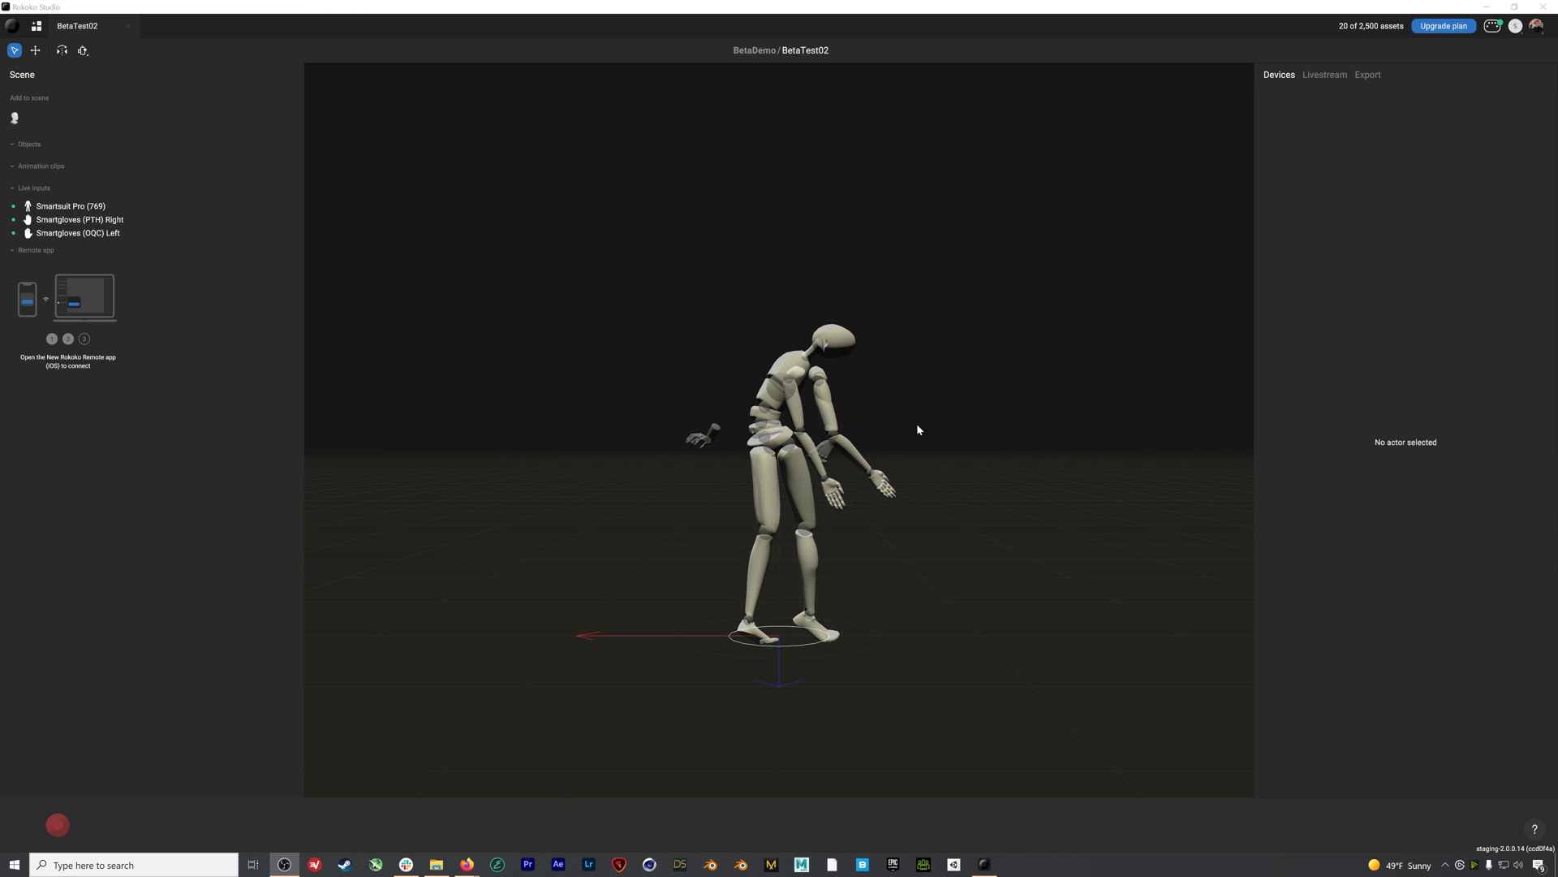
Reopen the Device manager listing suit 769 and the OQC and PTH gloves
{"action": "left_click", "coordinate": [1496, 27]}
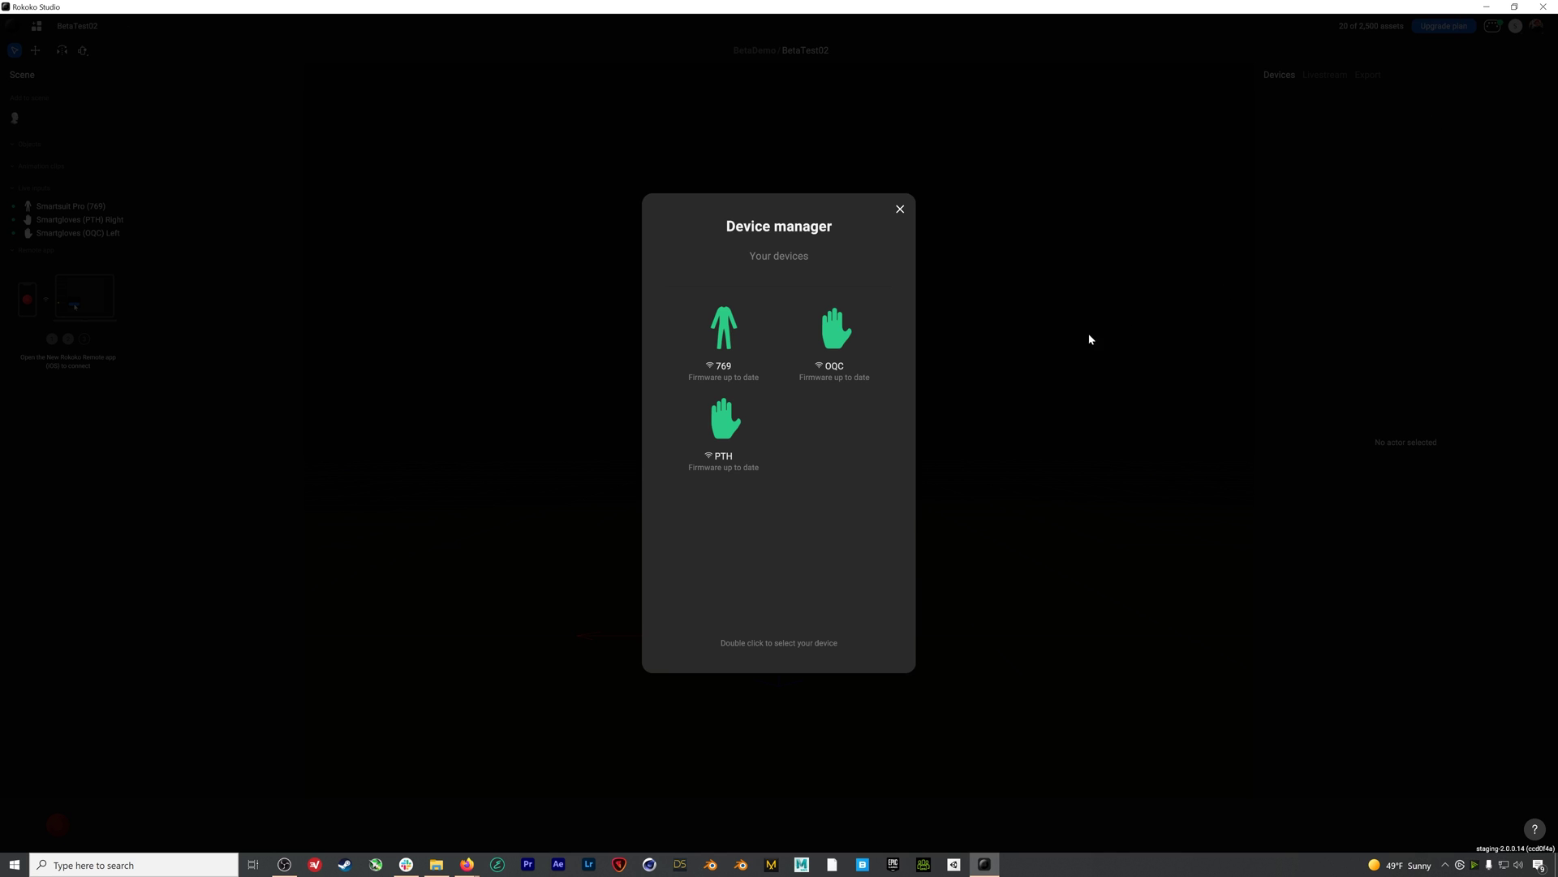
{"action": "double_click", "coordinate": [721, 333]}
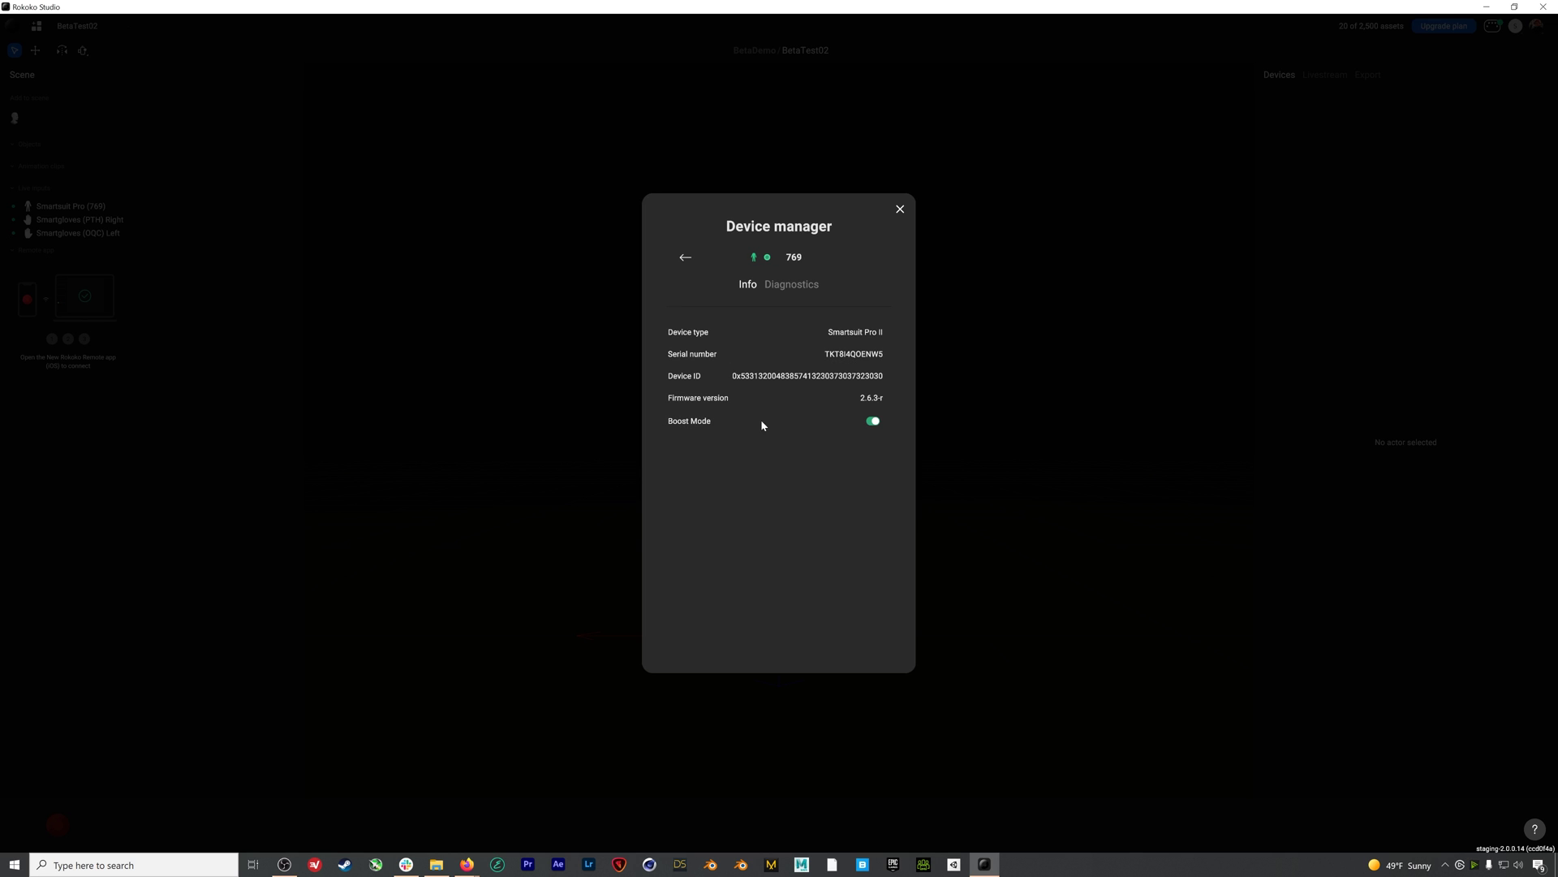
{"action": "left_click", "coordinate": [793, 286]}
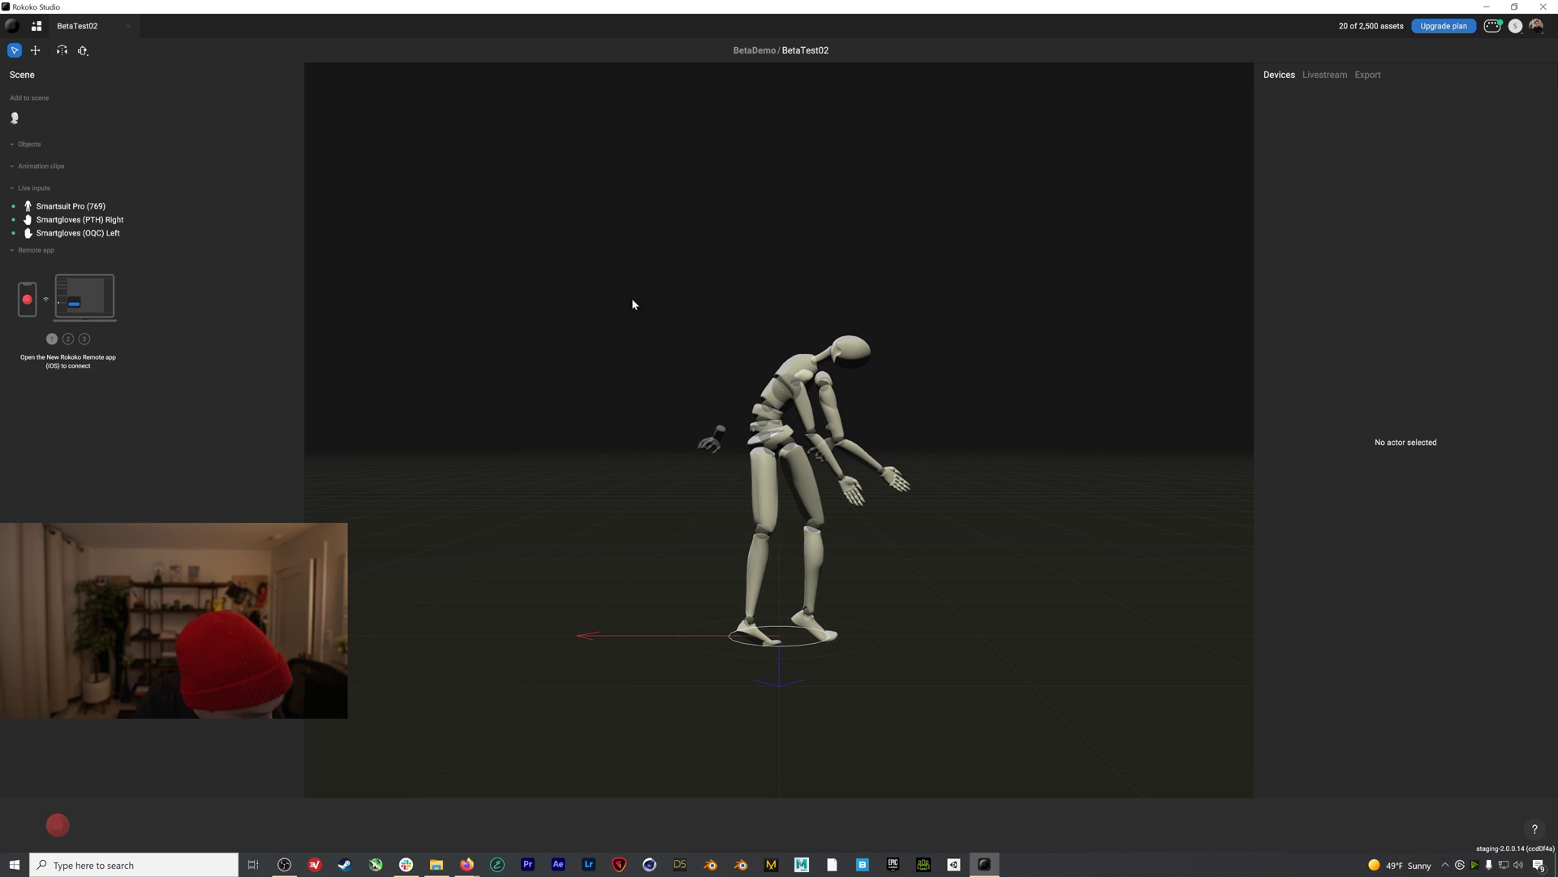
{"action": "left_click", "coordinate": [16, 119]}
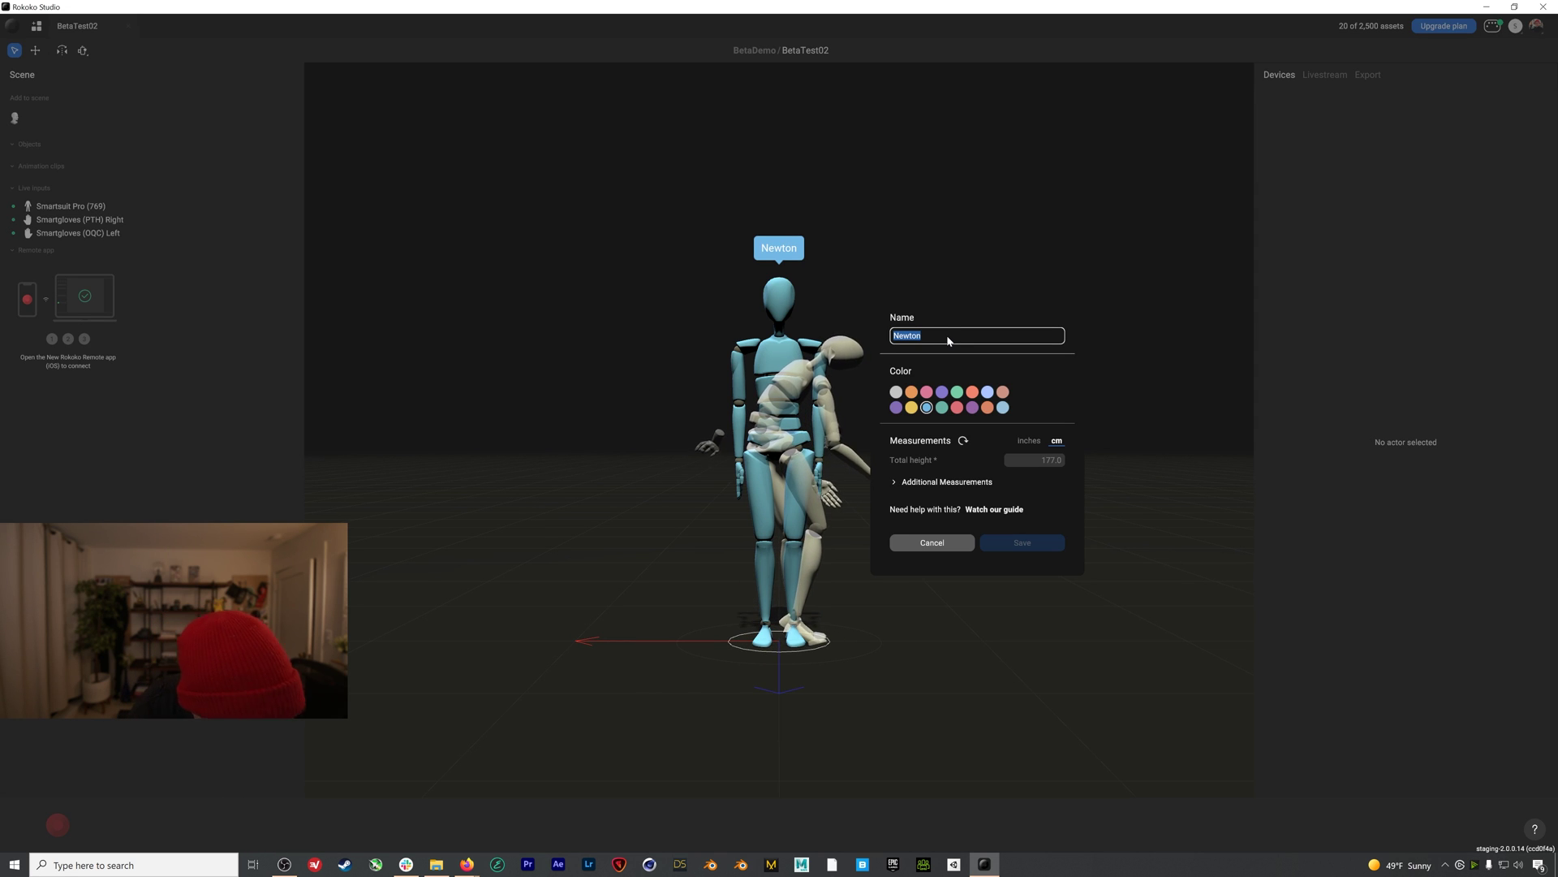
Create a green actor named Sam with a 67-inch total height and save it
{"action": "type", "text": "Sam"}
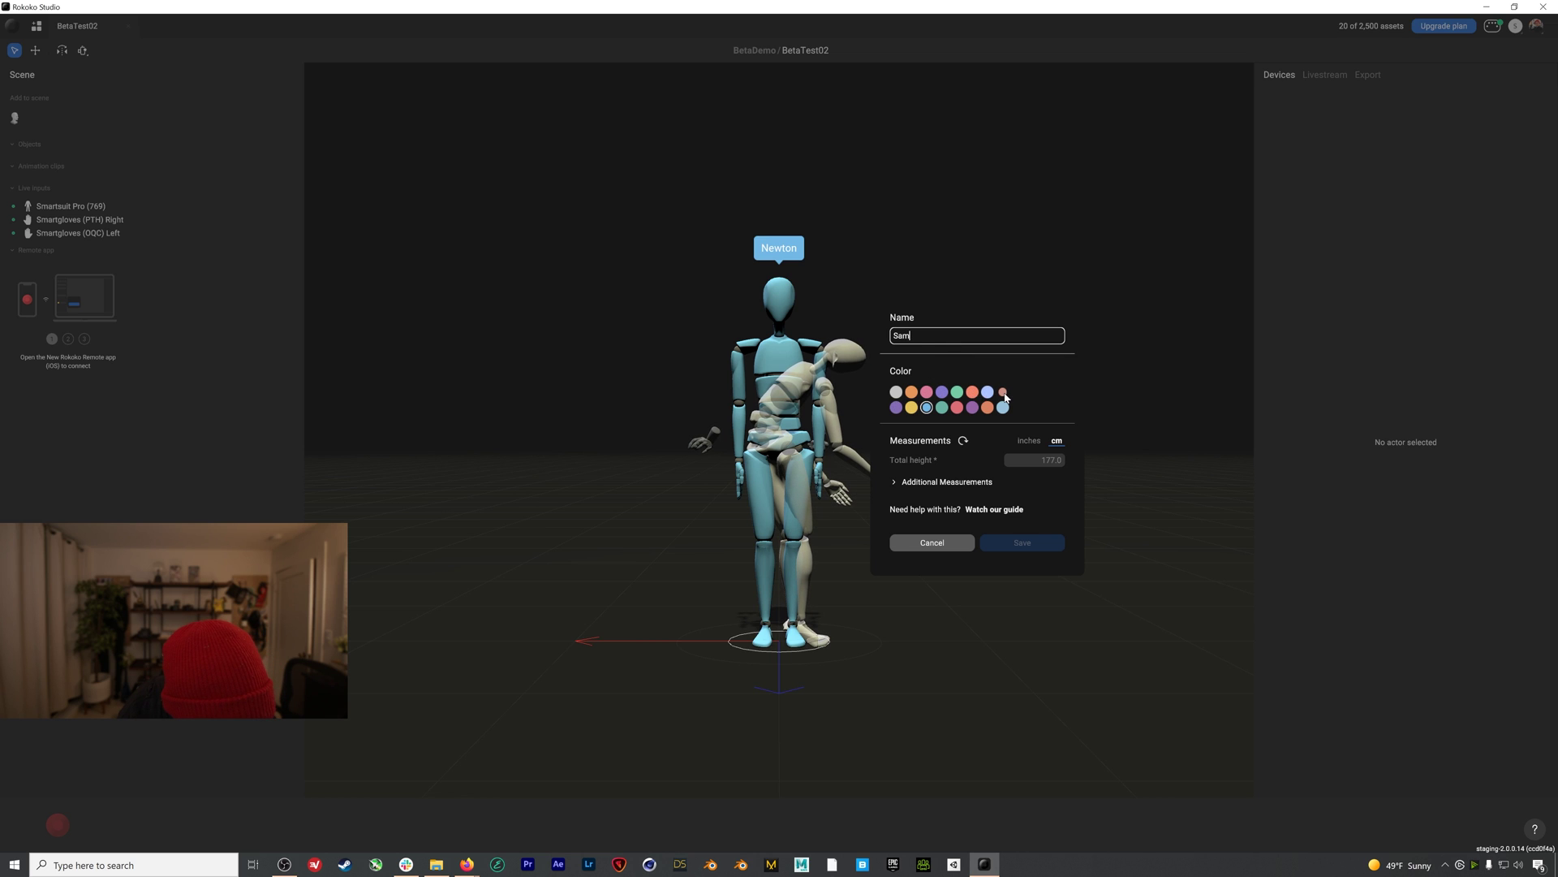
{"action": "left_click", "coordinate": [957, 393]}
{"action": "left_click", "coordinate": [1026, 441]}
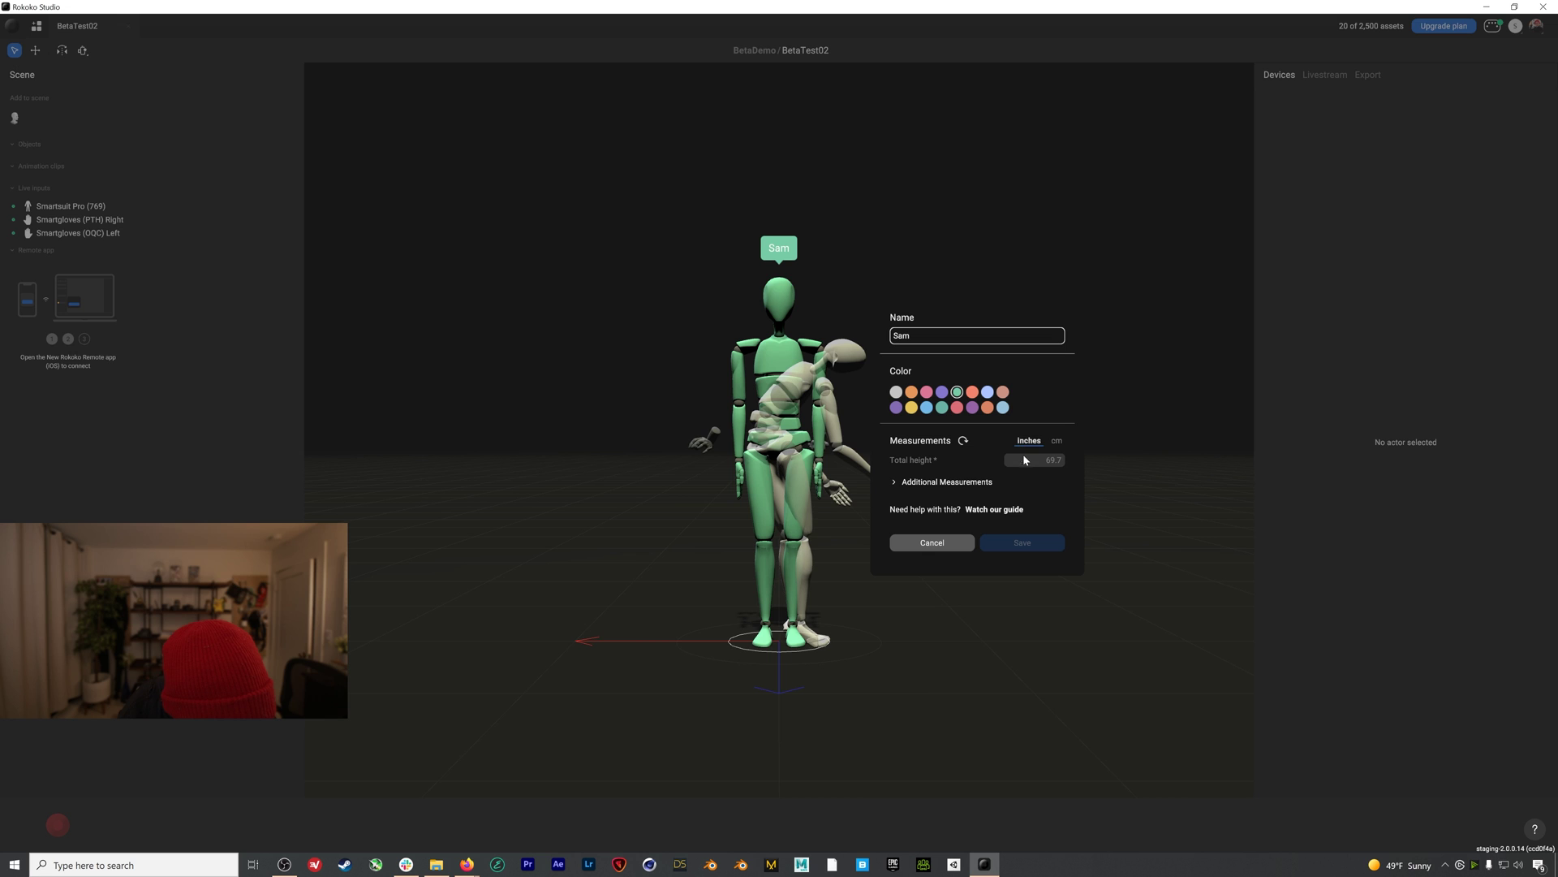
{"action": "left_click", "coordinate": [1030, 457]}
{"action": "type", "text": "67"}
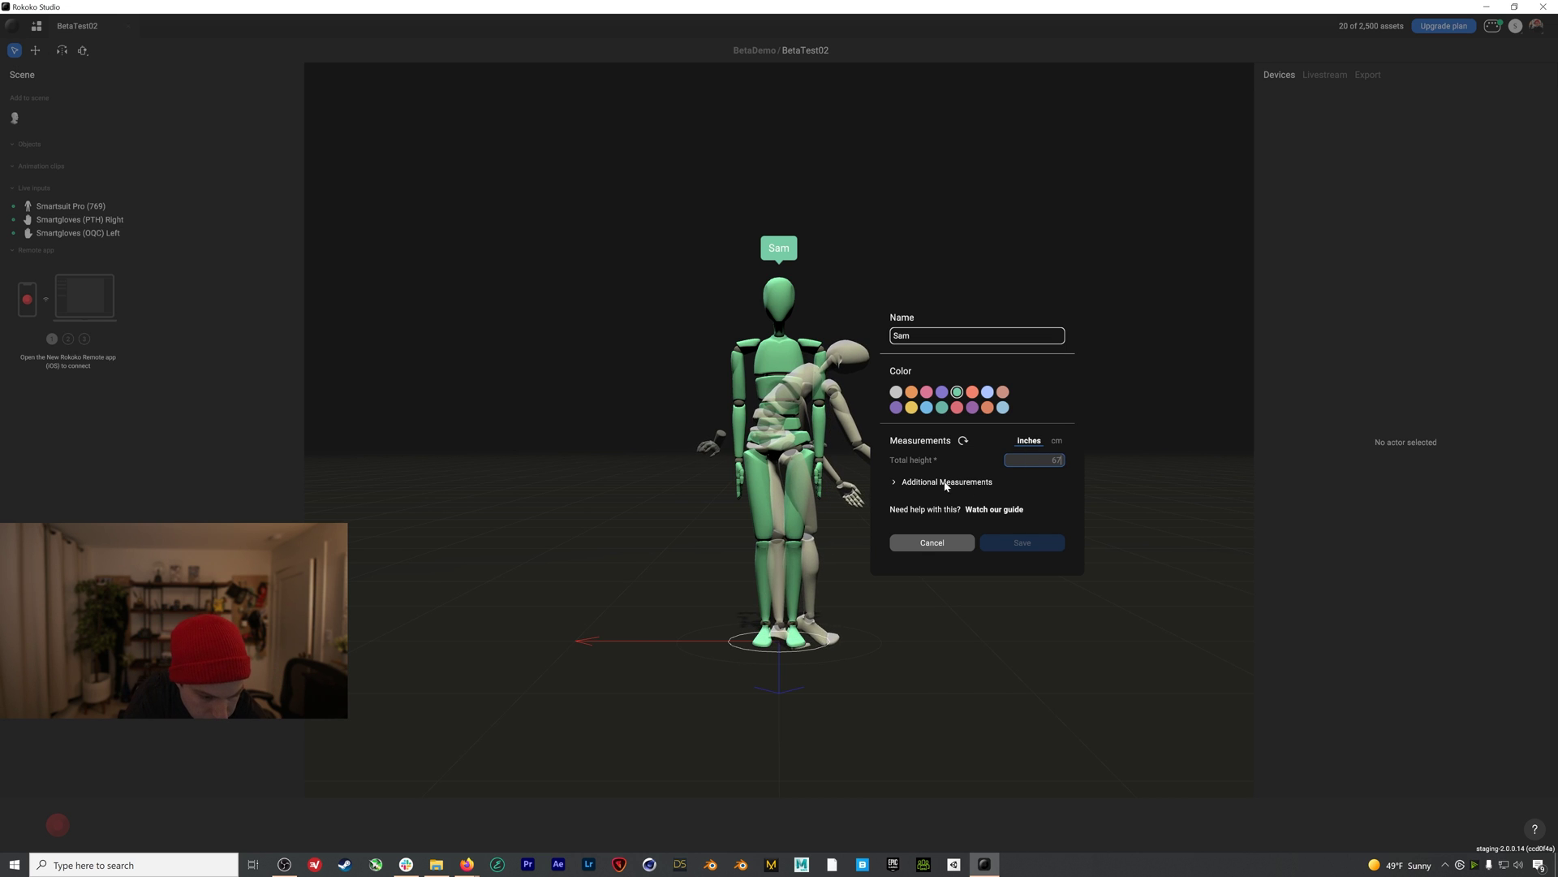
{"action": "left_click", "coordinate": [893, 482]}
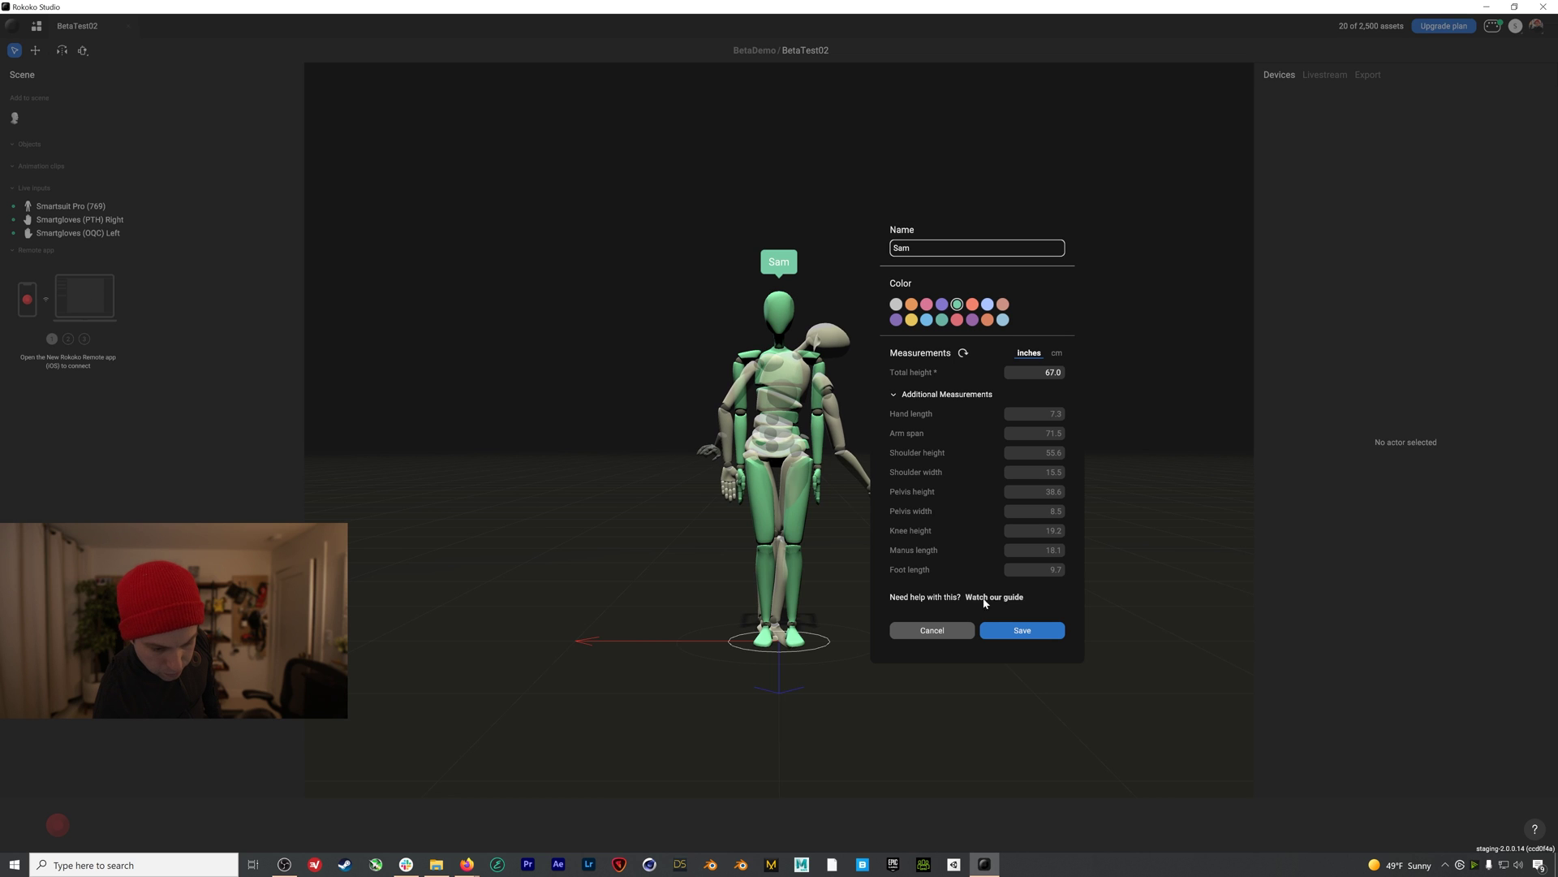
{"action": "left_click", "coordinate": [1010, 632]}
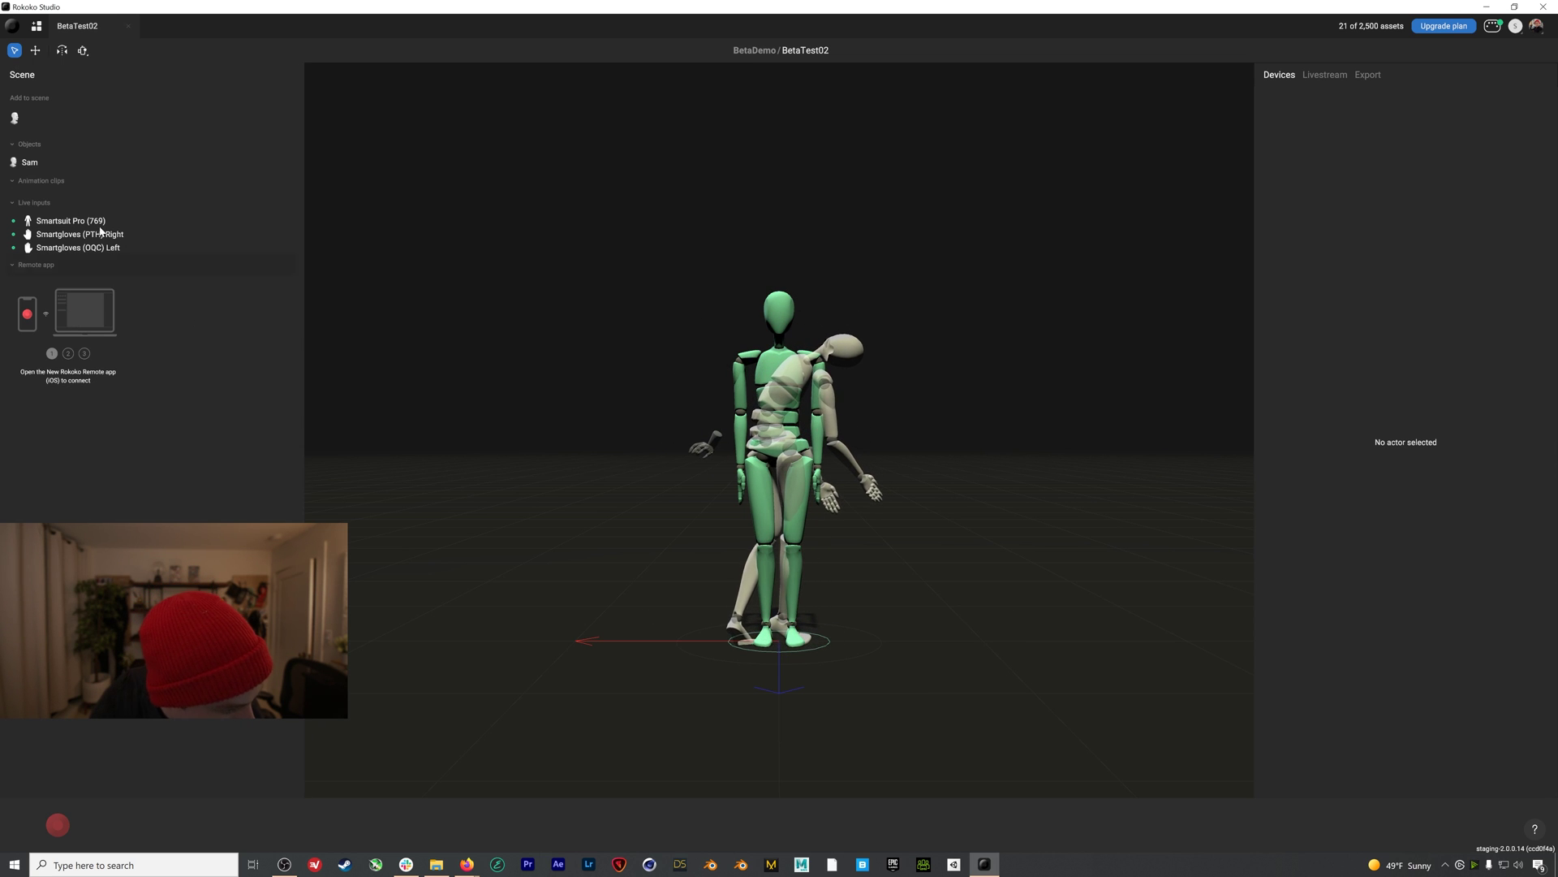
Pair Sam with Smartsuit Pro 769 and the right (PTH) and left (OQC) Smartgloves
{"action": "left_click", "coordinate": [57, 166]}
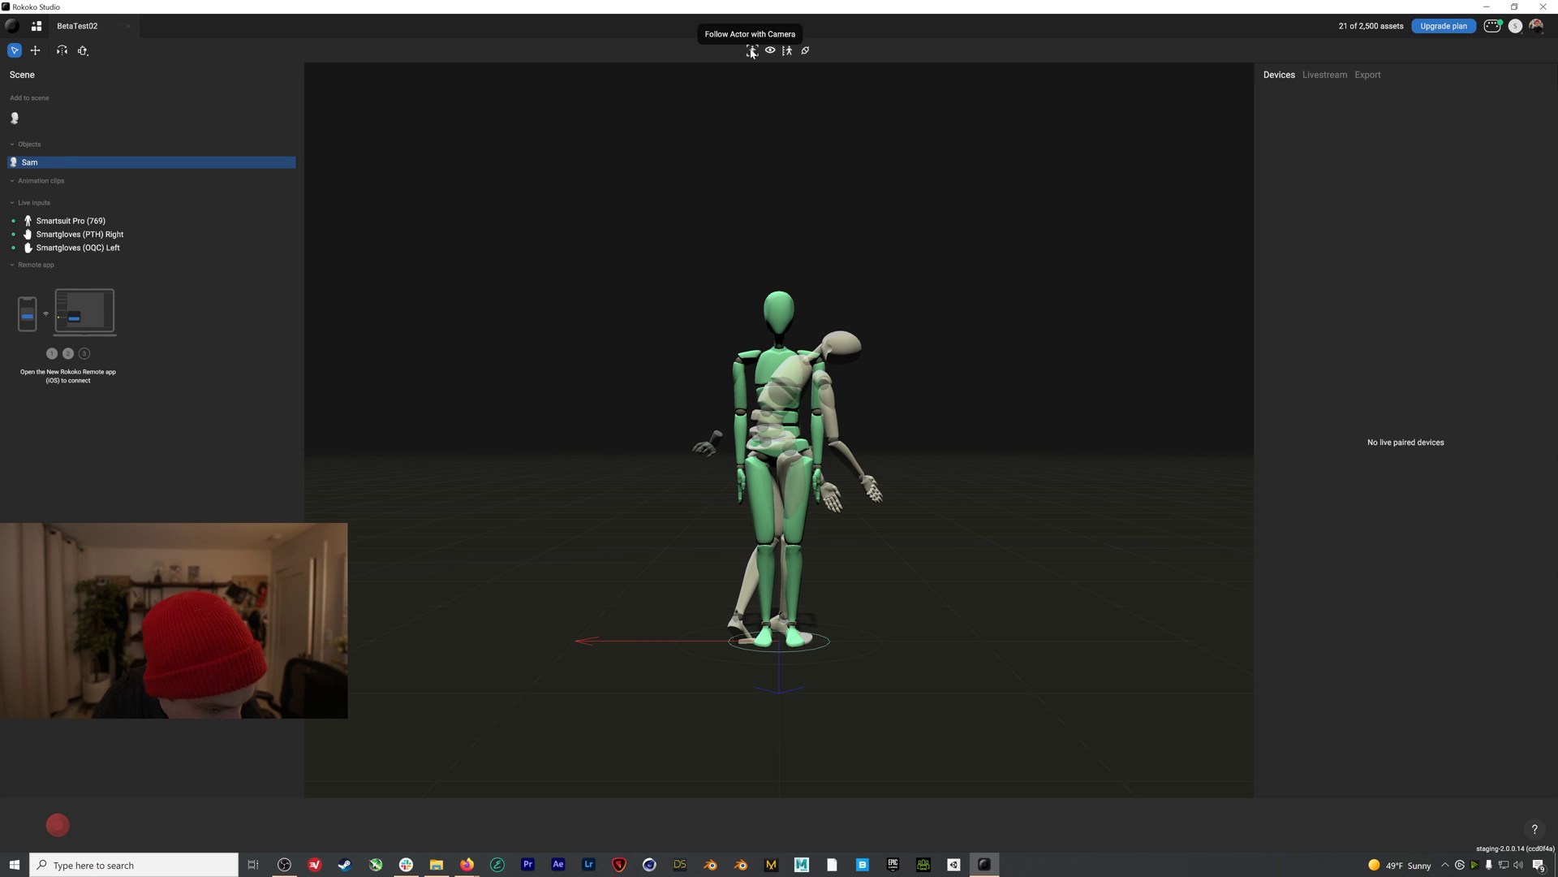
{"action": "left_click", "coordinate": [805, 51]}
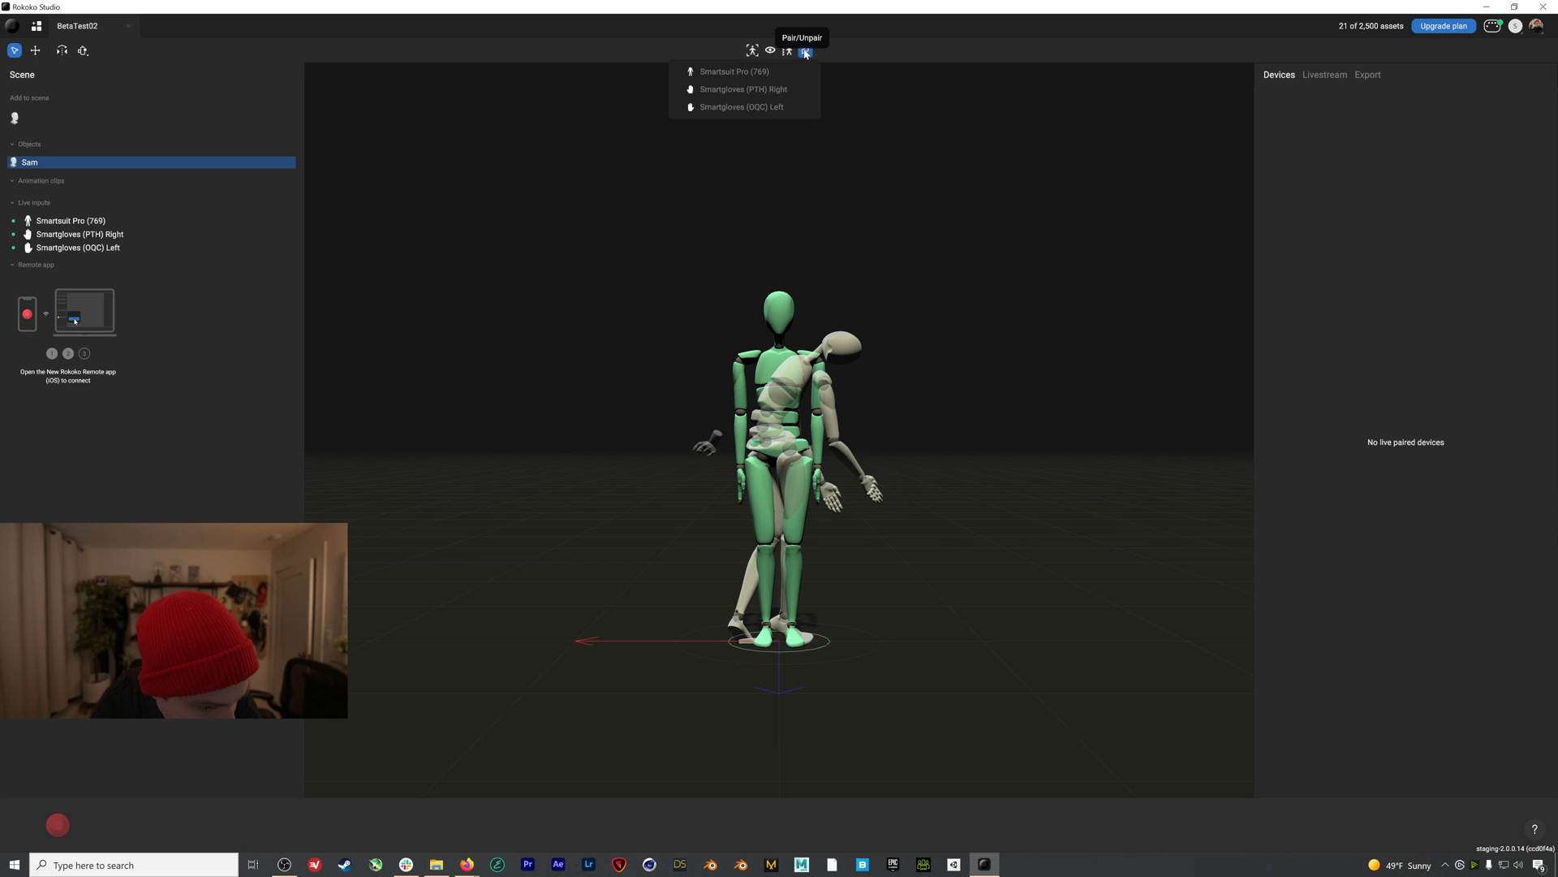
{"action": "left_click", "coordinate": [798, 71]}
{"action": "left_click", "coordinate": [805, 51]}
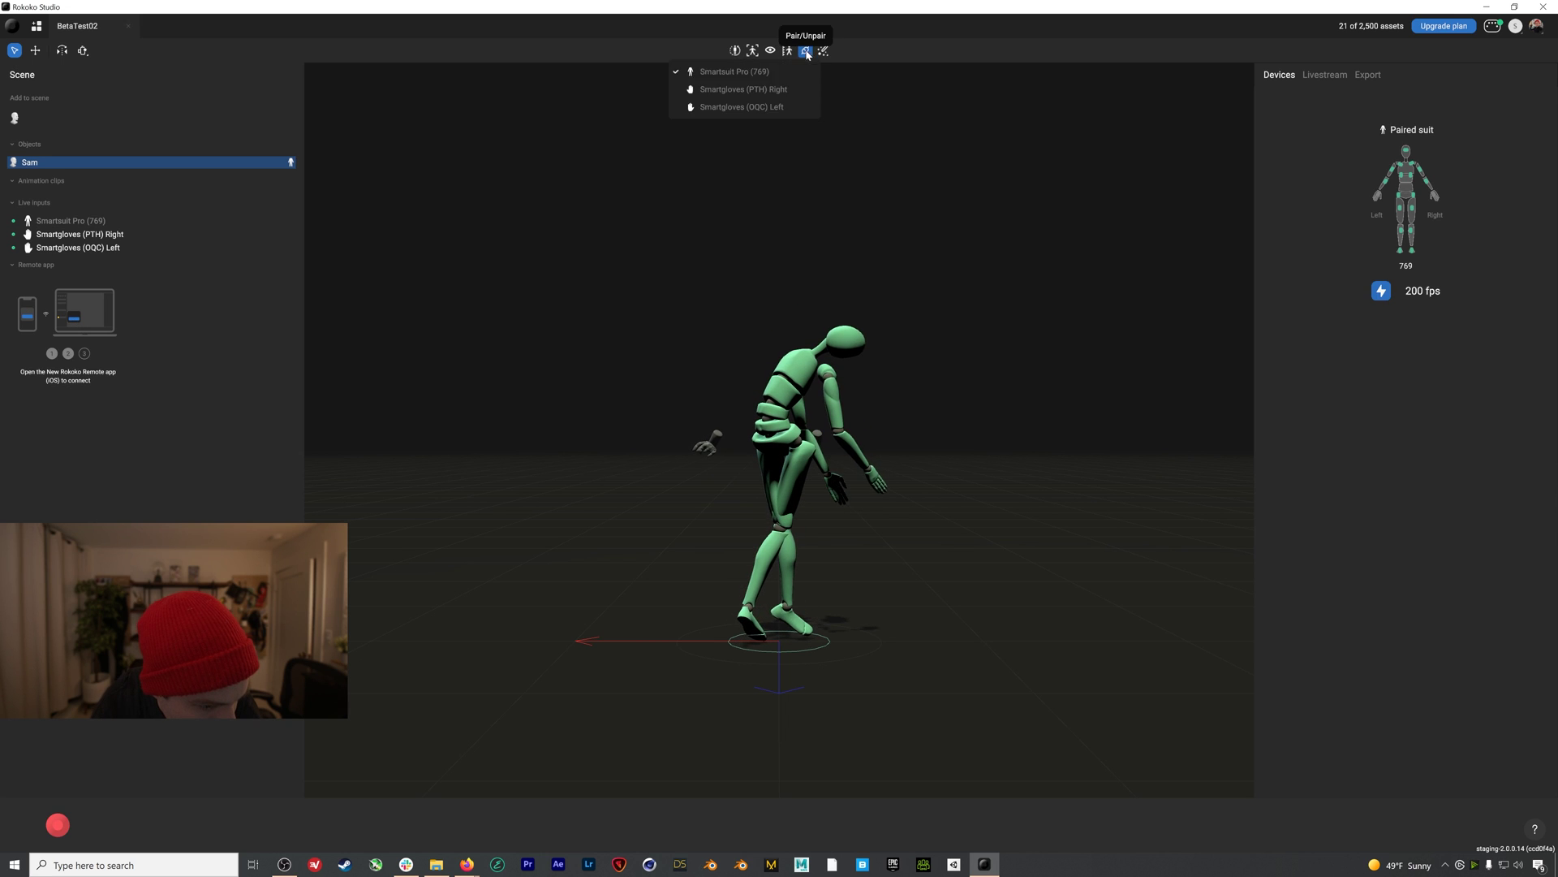
{"action": "left_click", "coordinate": [795, 90]}
{"action": "left_click", "coordinate": [805, 50]}
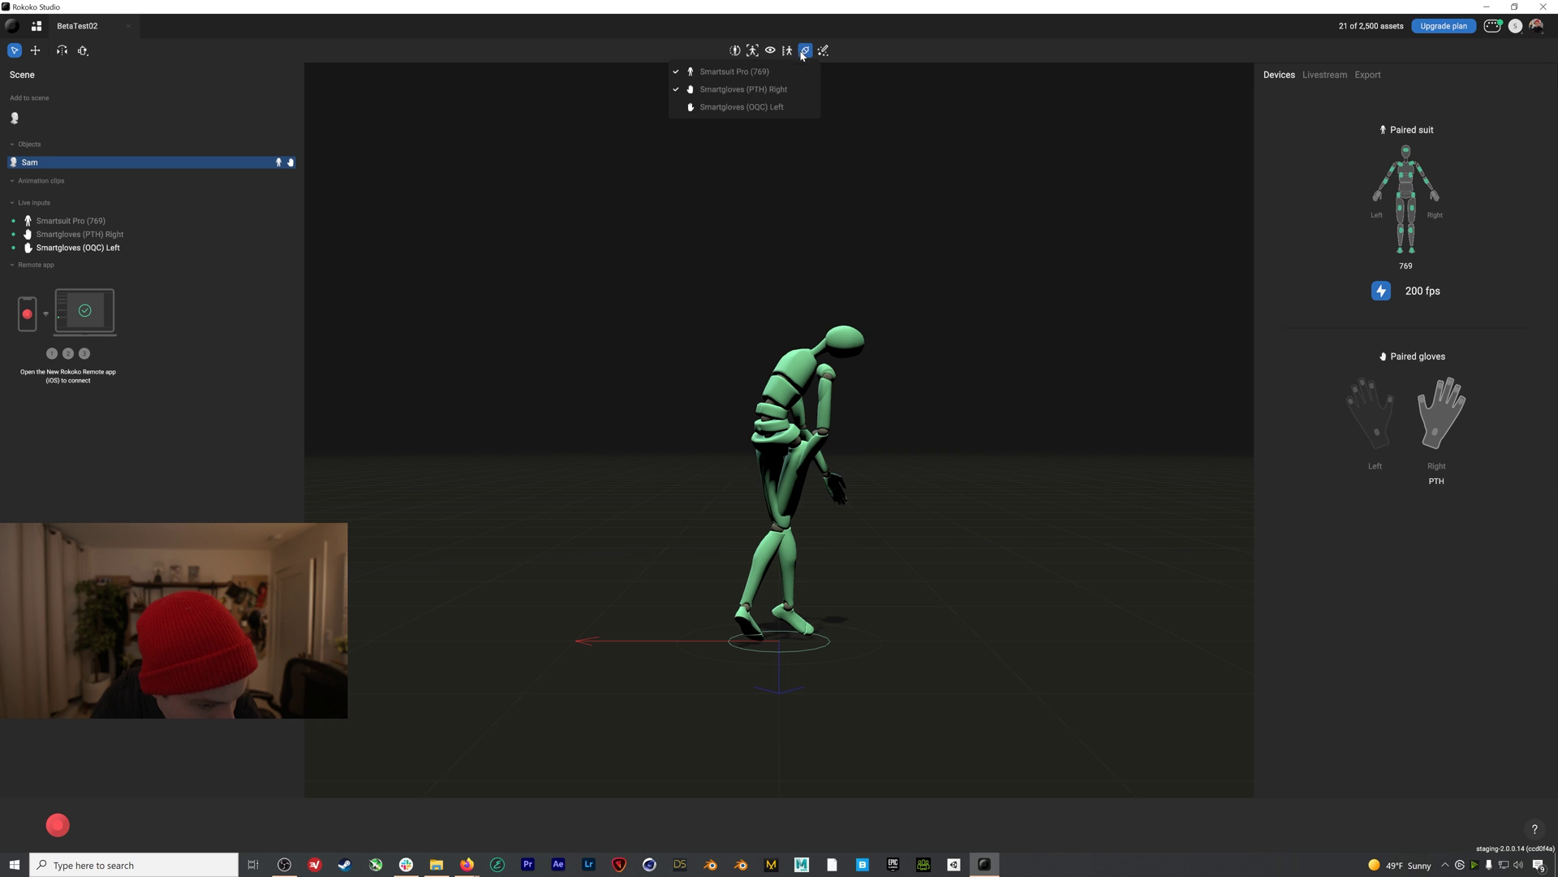
{"action": "left_click", "coordinate": [785, 105]}
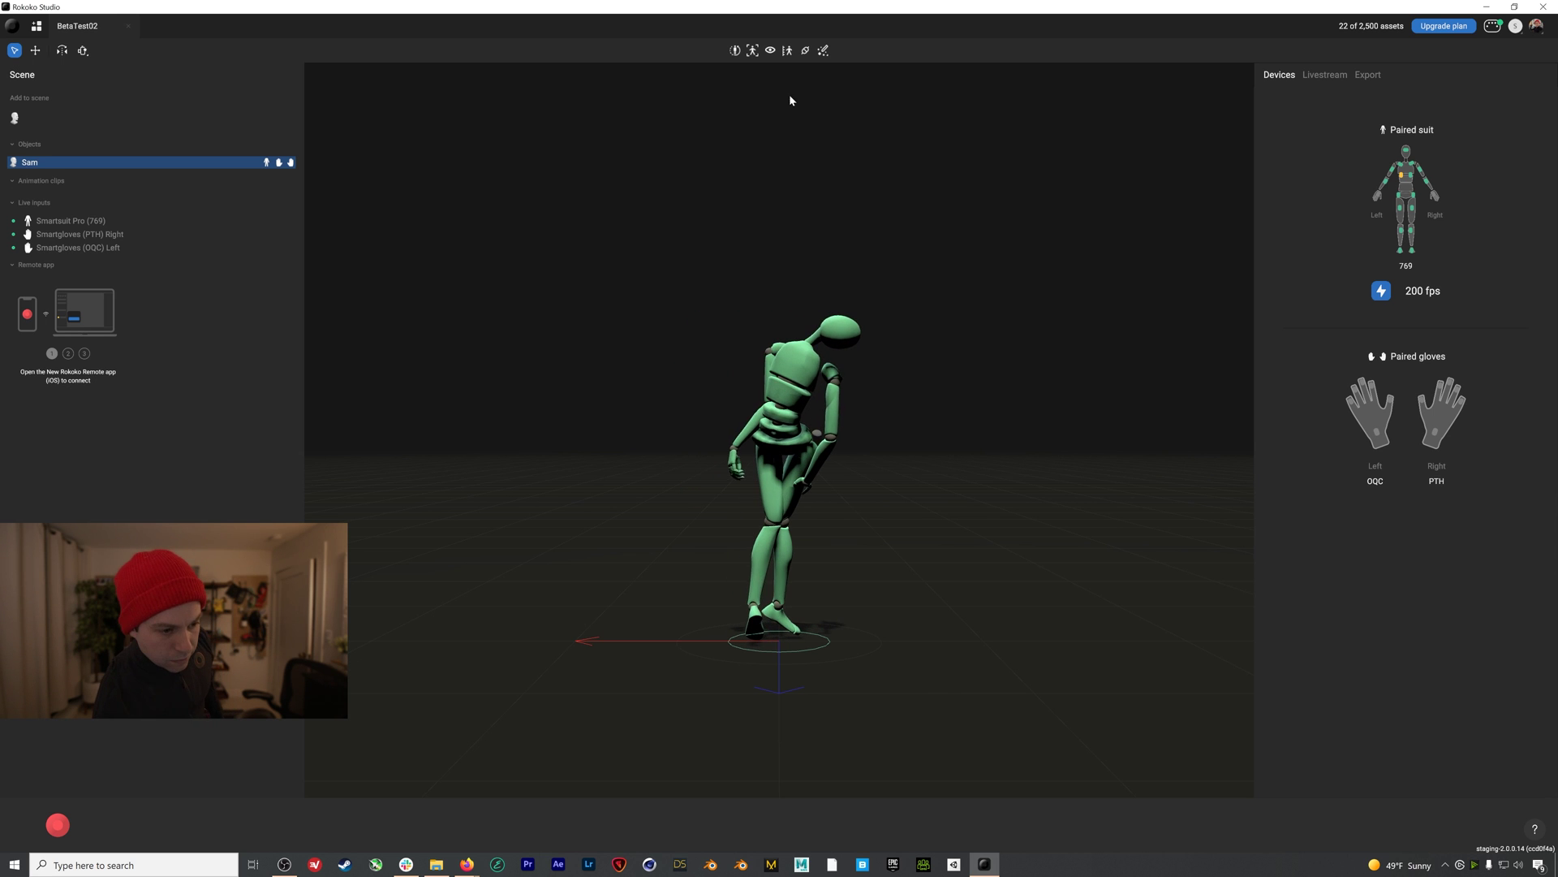
Calibrate Sam's suit and switch on the Treadmill live filter
{"action": "left_click", "coordinate": [735, 52]}
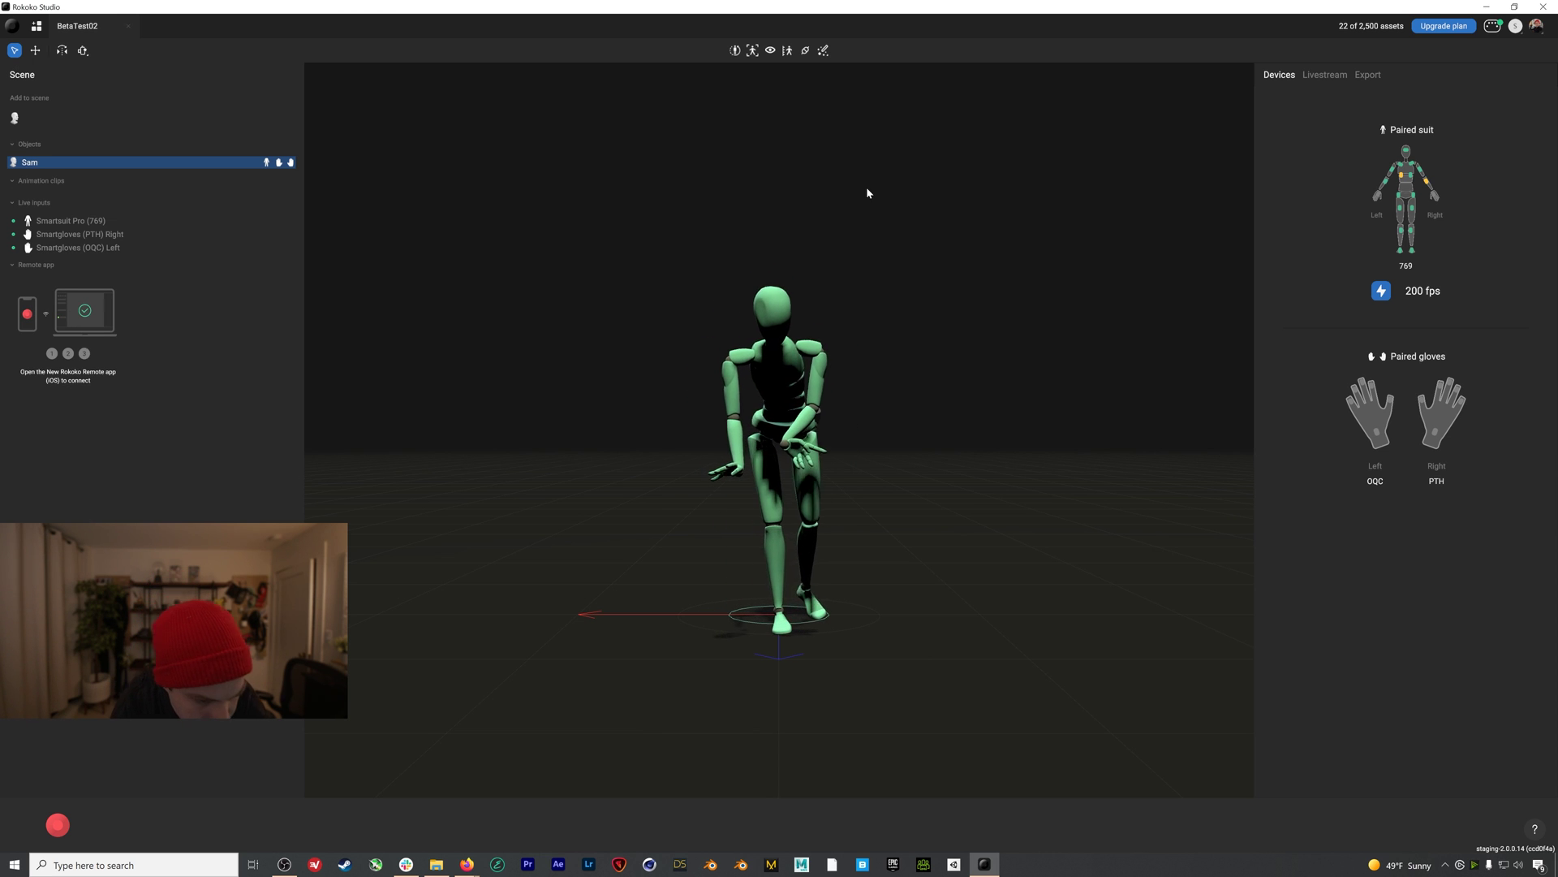
{"action": "left_click", "coordinate": [823, 51]}
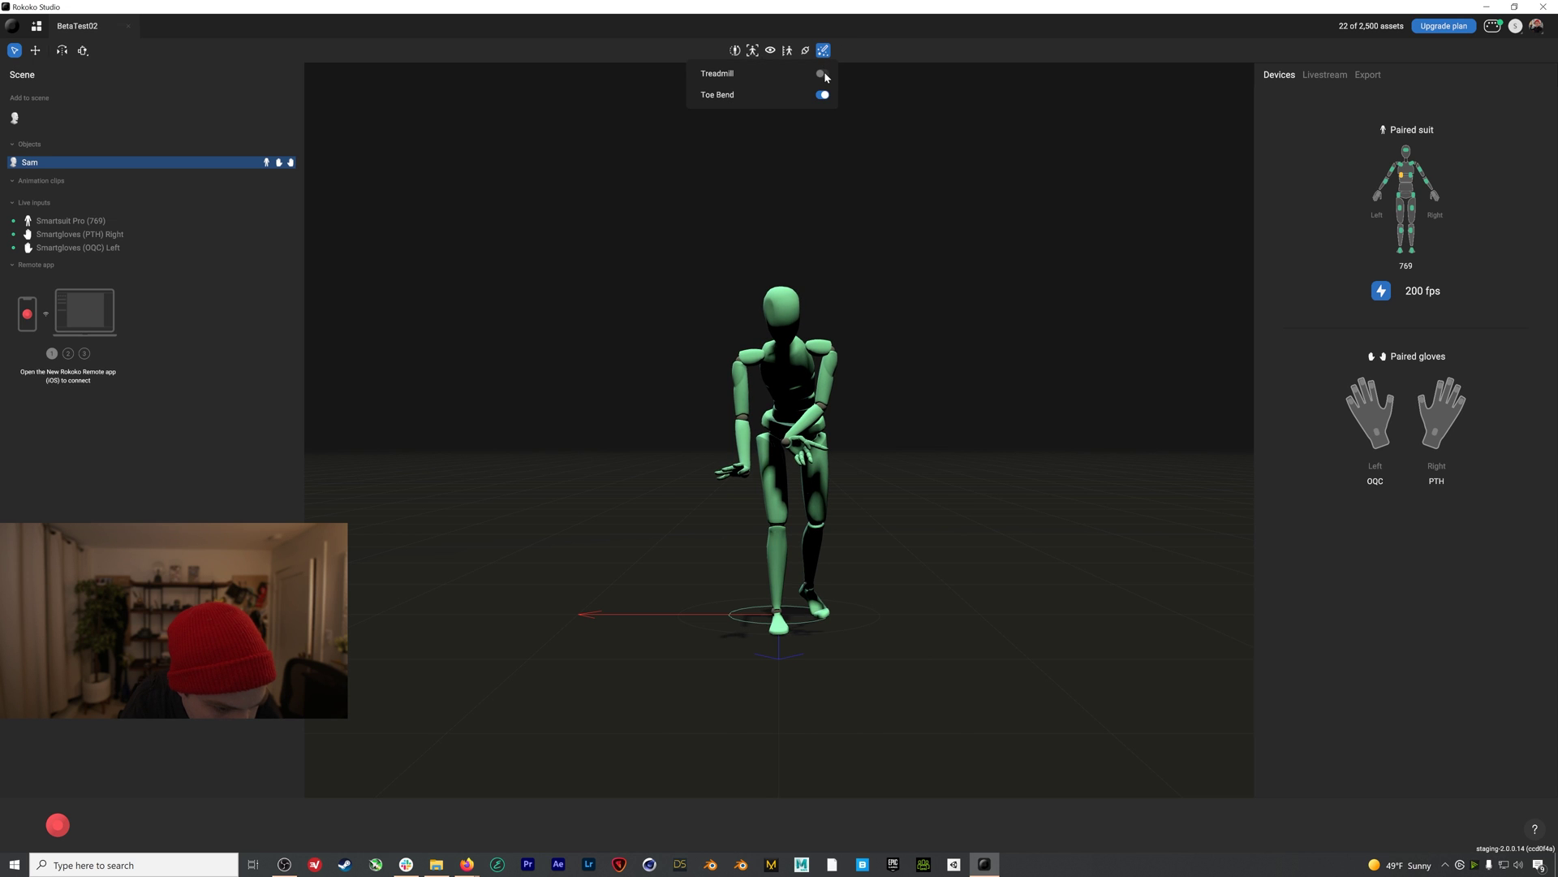
{"action": "left_click", "coordinate": [822, 74]}
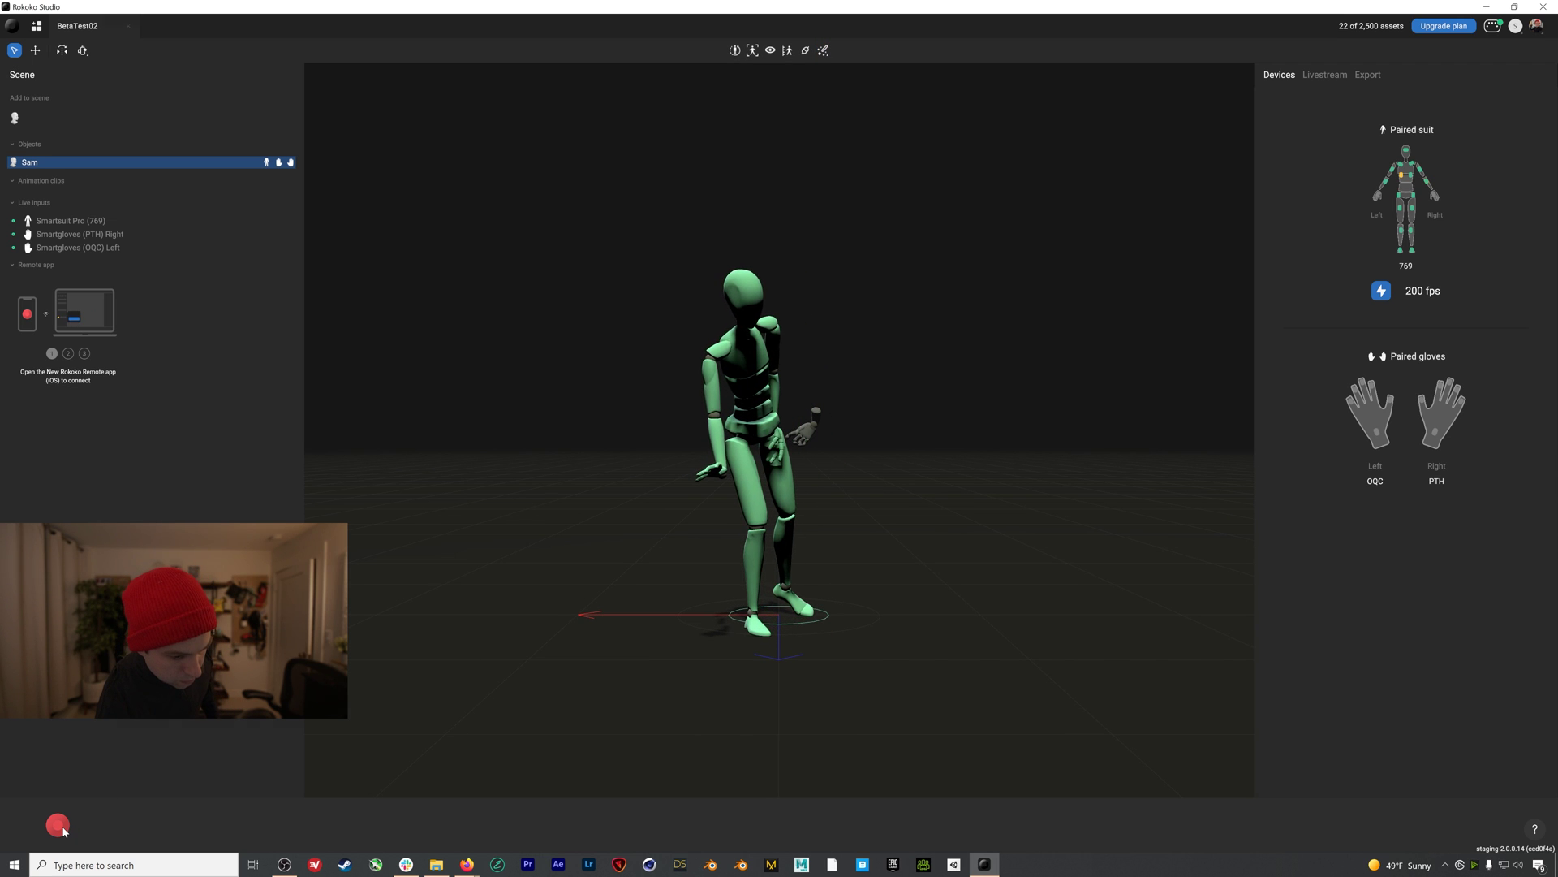
Record a 16.887-second motion take of Sam
{"action": "left_click", "coordinate": [62, 828]}
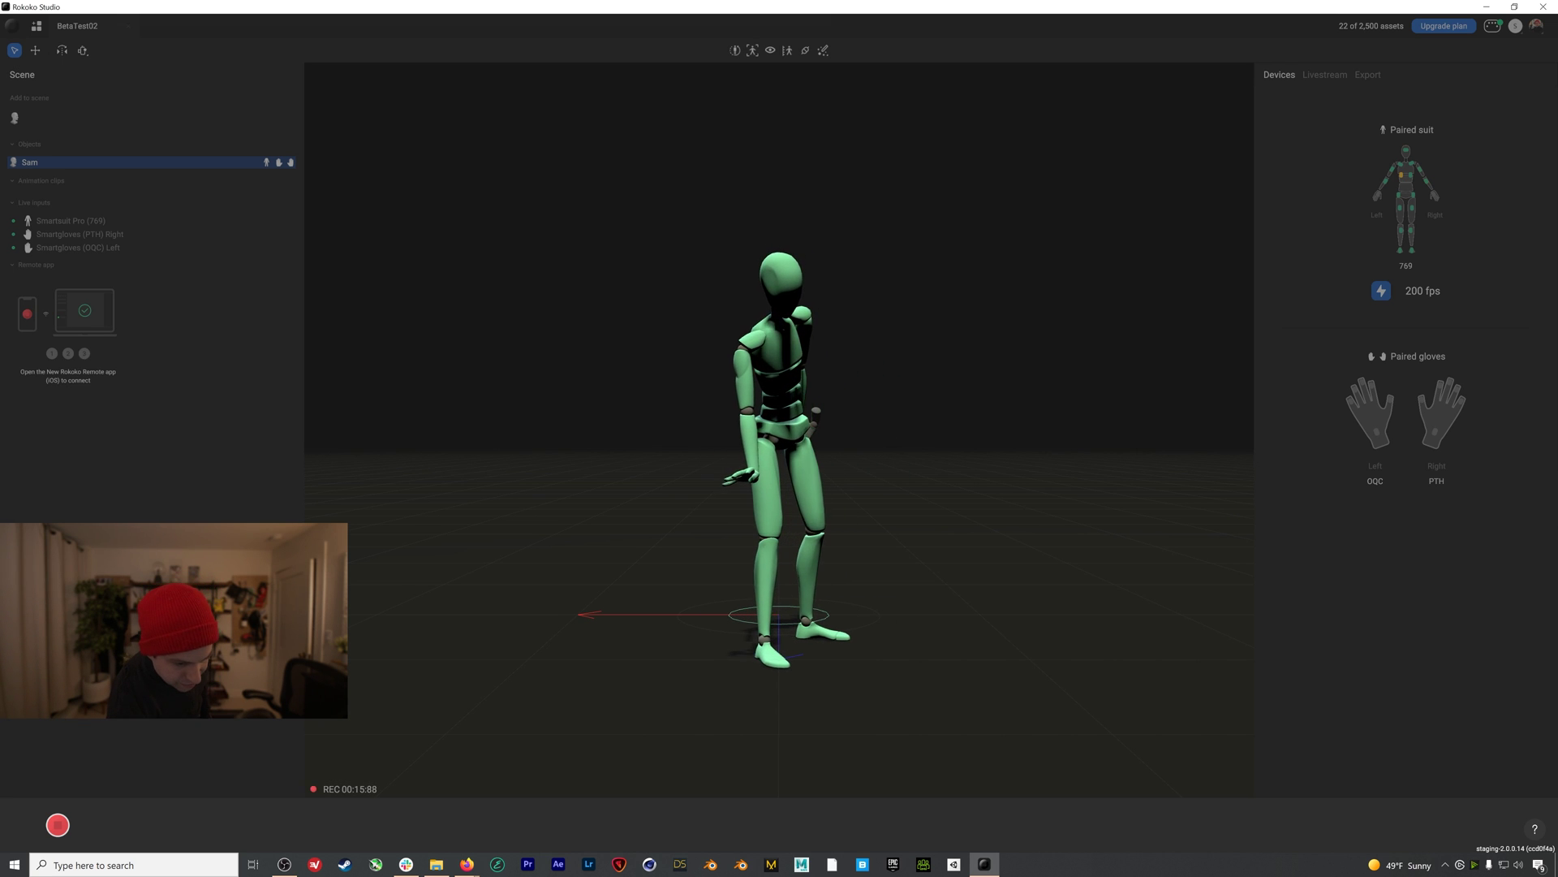
{"action": "left_click", "coordinate": [59, 825]}
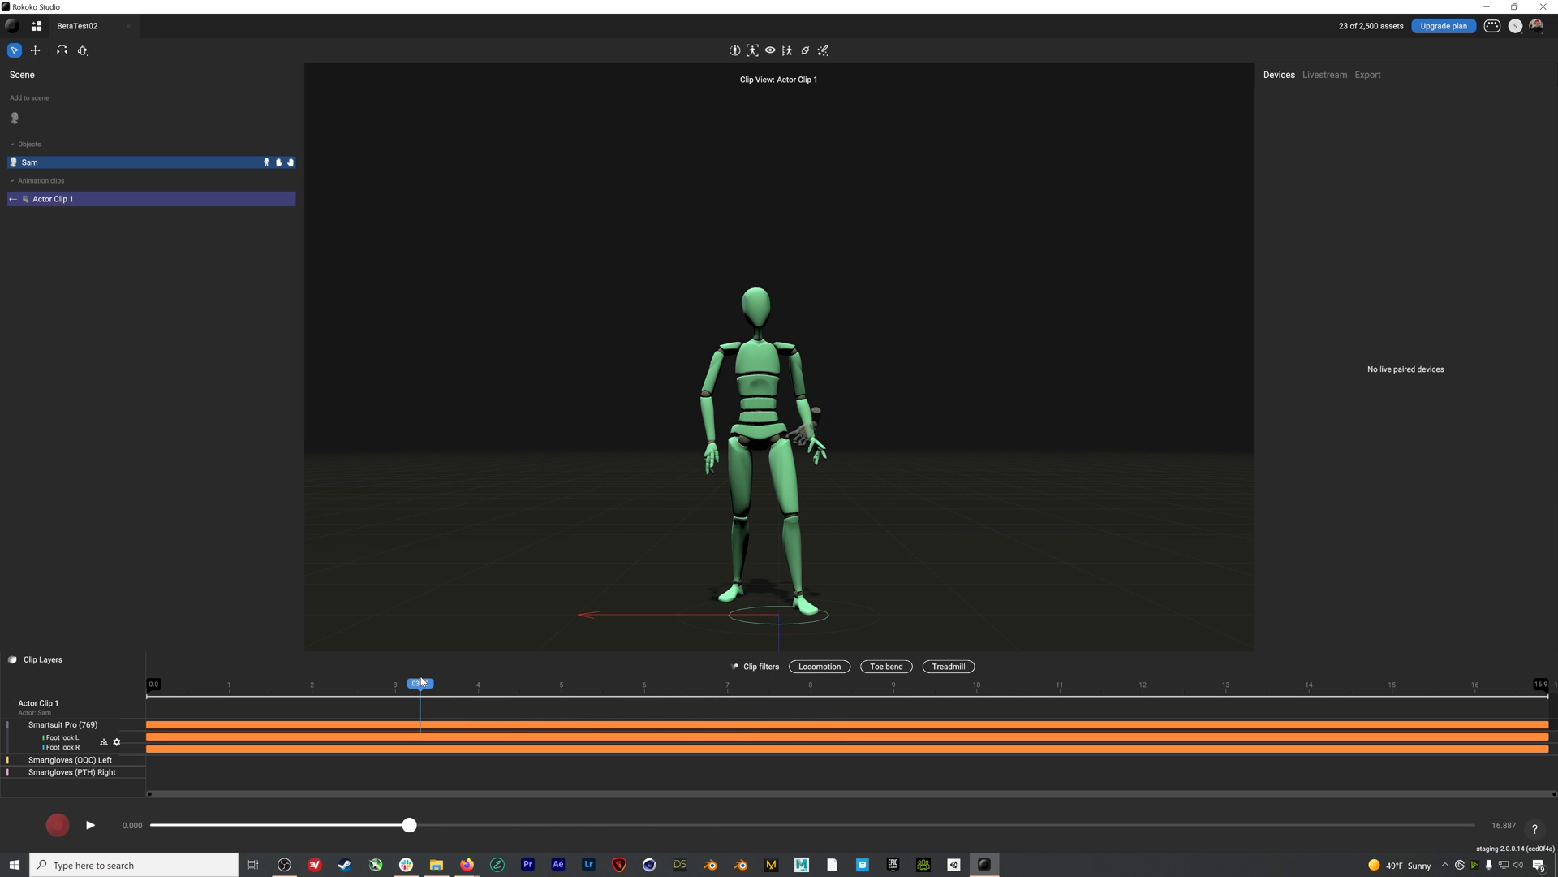
Reopen Actor Clip 1 and play and scrub through the recorded motion
{"action": "left_click", "coordinate": [13, 199]}
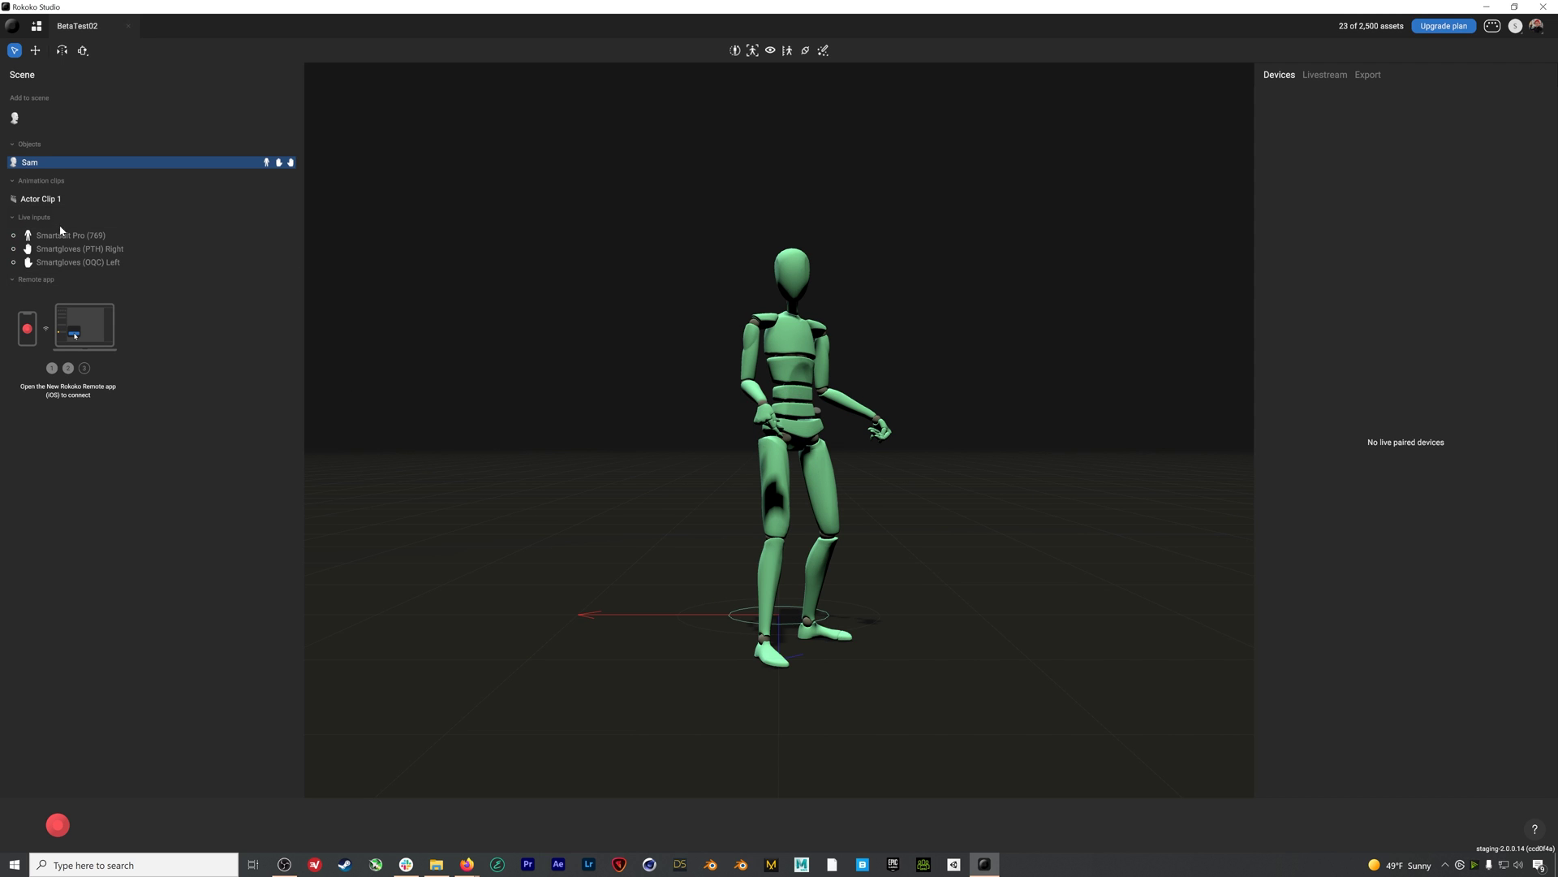
{"action": "double_click", "coordinate": [49, 199]}
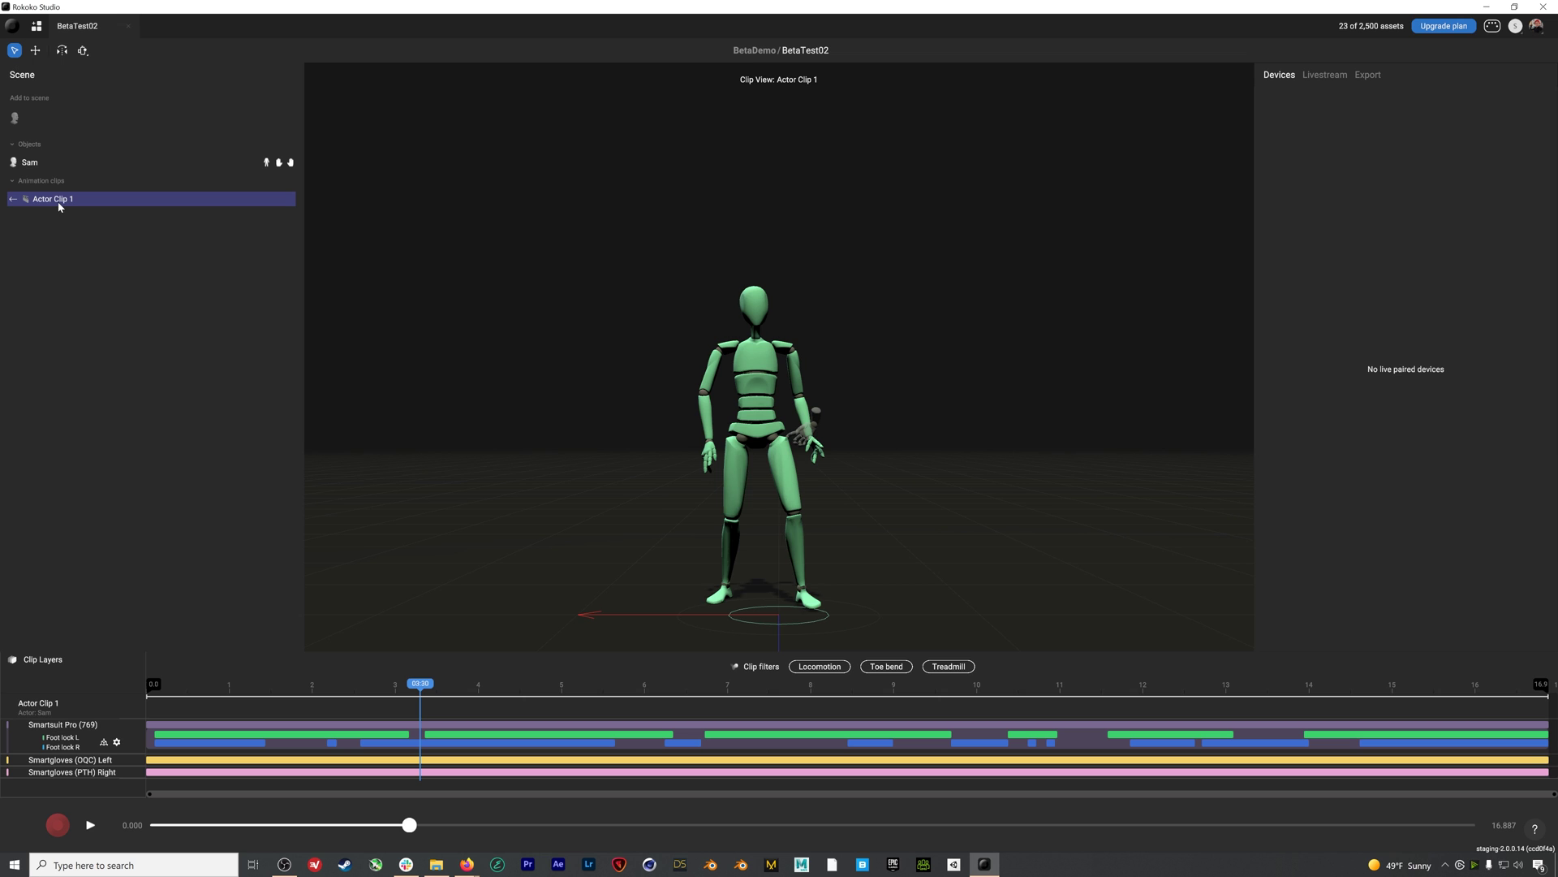
{"action": "left_click_drag", "start_coordinate": [428, 689], "coordinate": [727, 711]}
{"action": "left_click", "coordinate": [90, 824]}
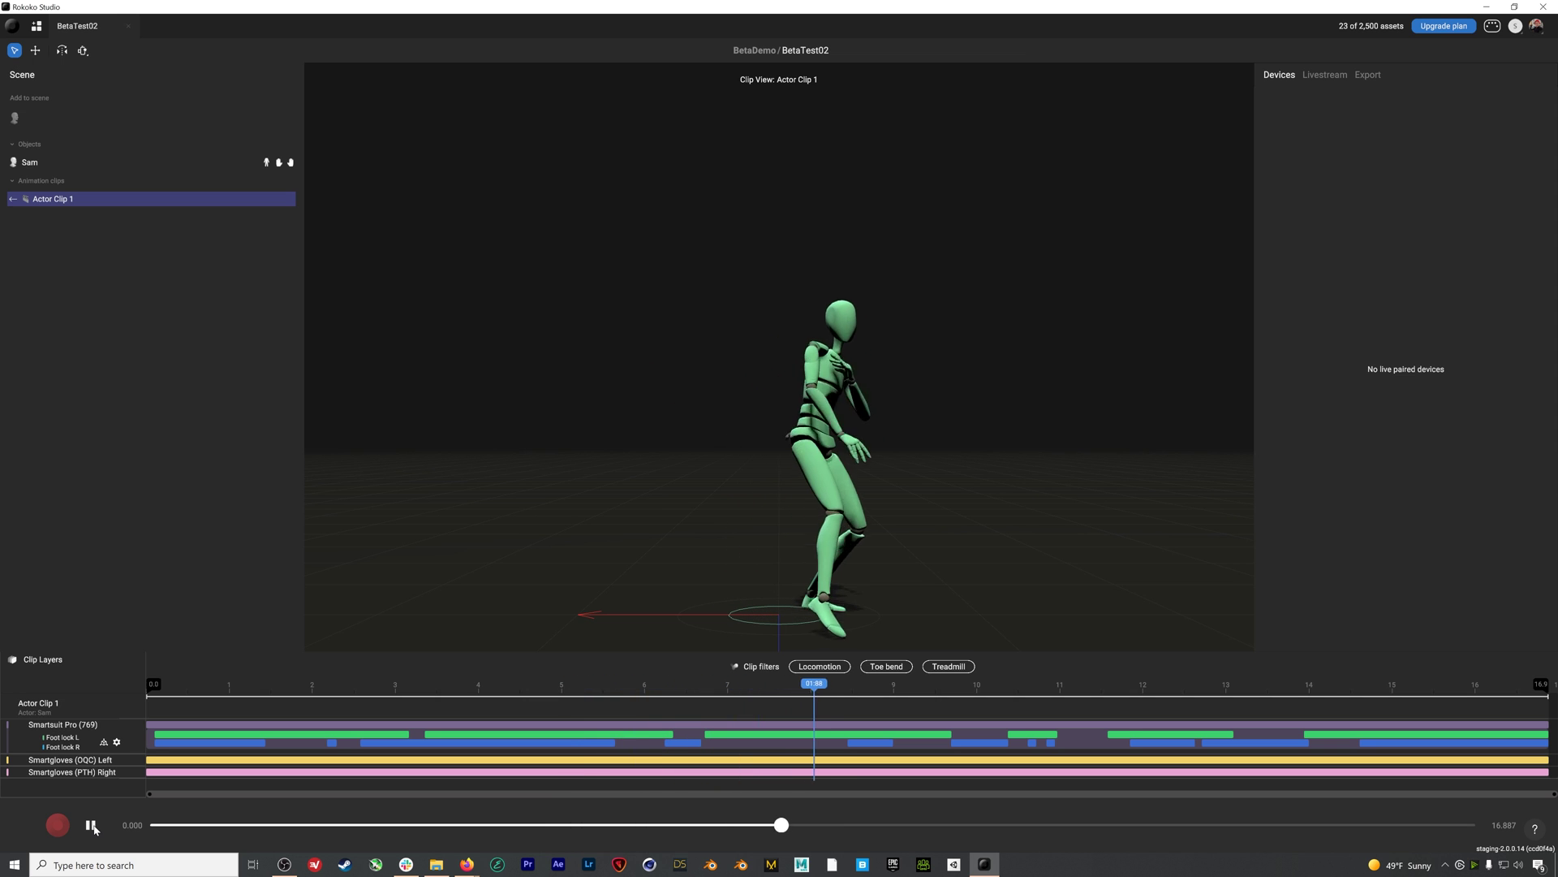
{"action": "left_click", "coordinate": [524, 694]}
{"action": "mouse_move", "coordinate": [537, 694]}
{"action": "left_mouse_down"}
{"action": "mouse_move", "coordinate": [613, 692]}
{"action": "mouse_move", "coordinate": [541, 701]}
{"action": "left_mouse_up"}
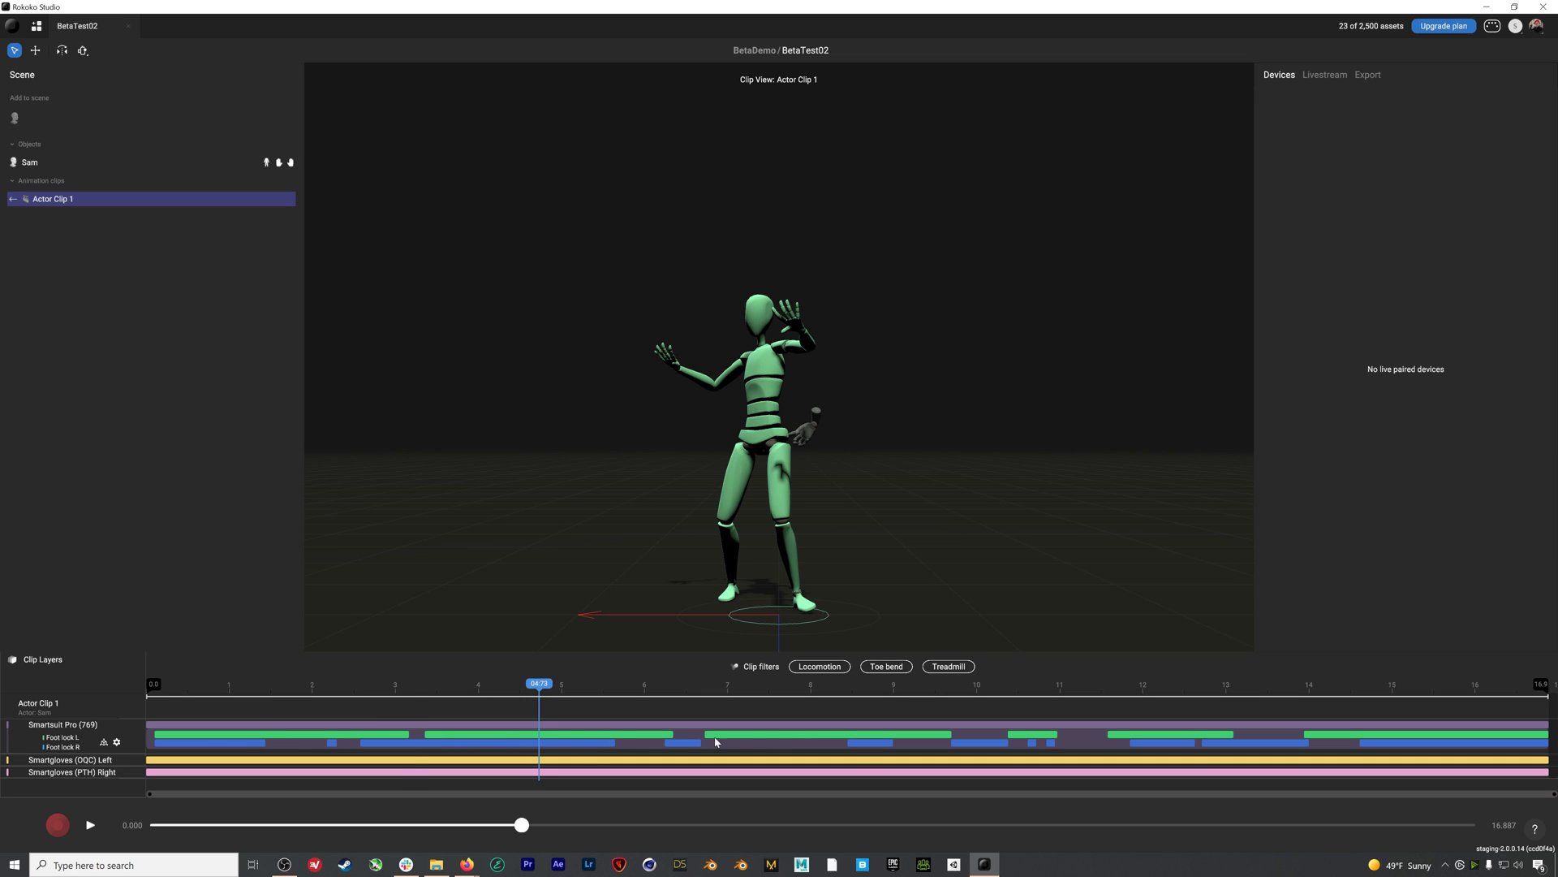
{"action": "left_click", "coordinate": [415, 743]}
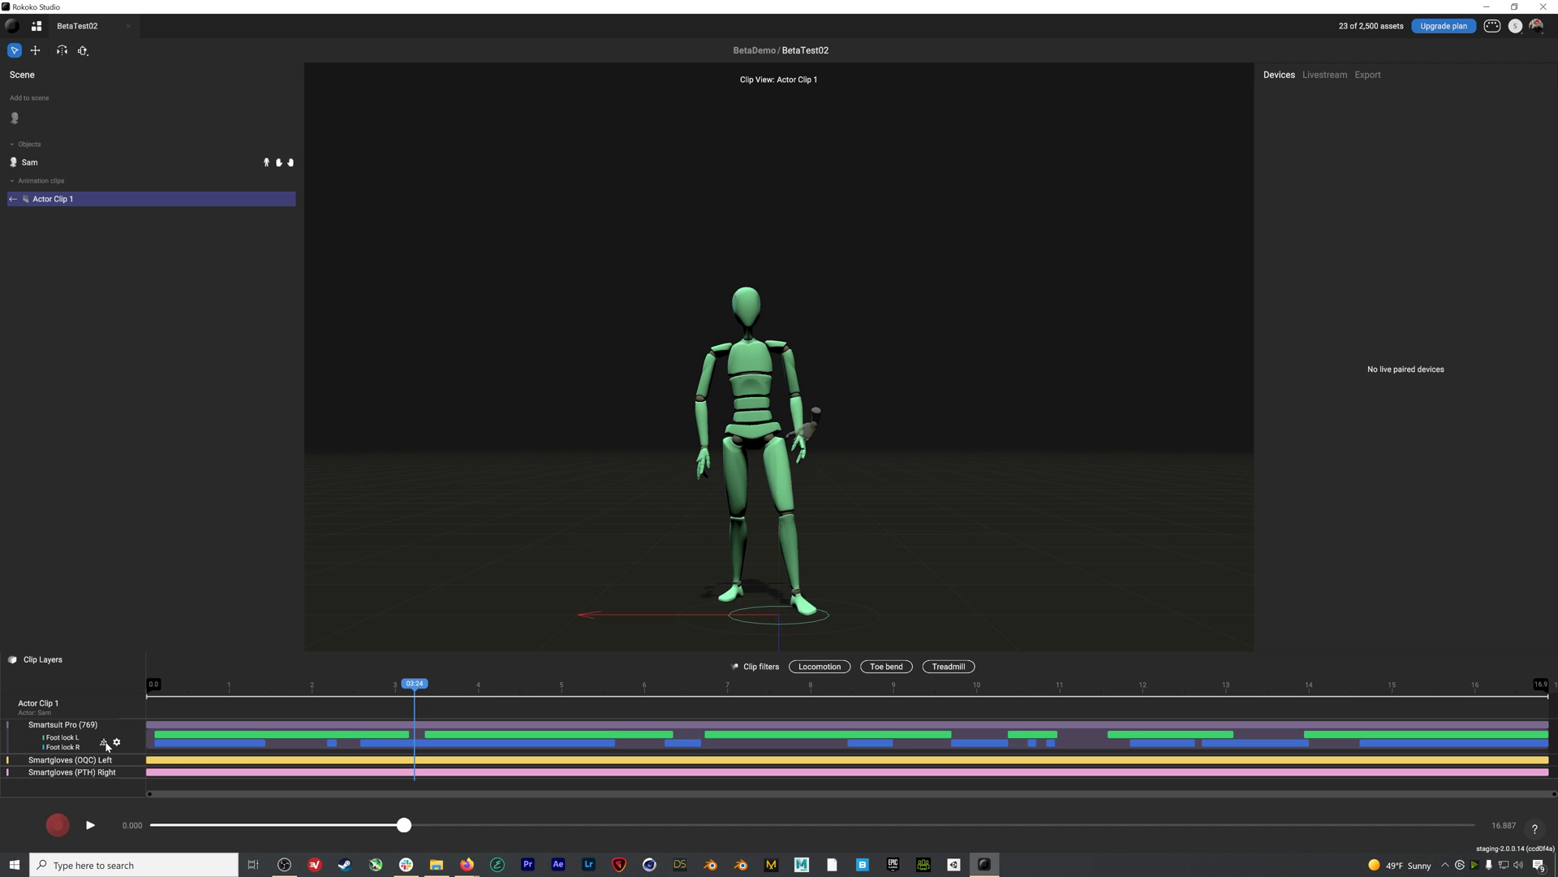
Lock the right foot to the ground and apply the Toe bend and Treadmill clip filters
{"action": "left_click", "coordinate": [103, 742]}
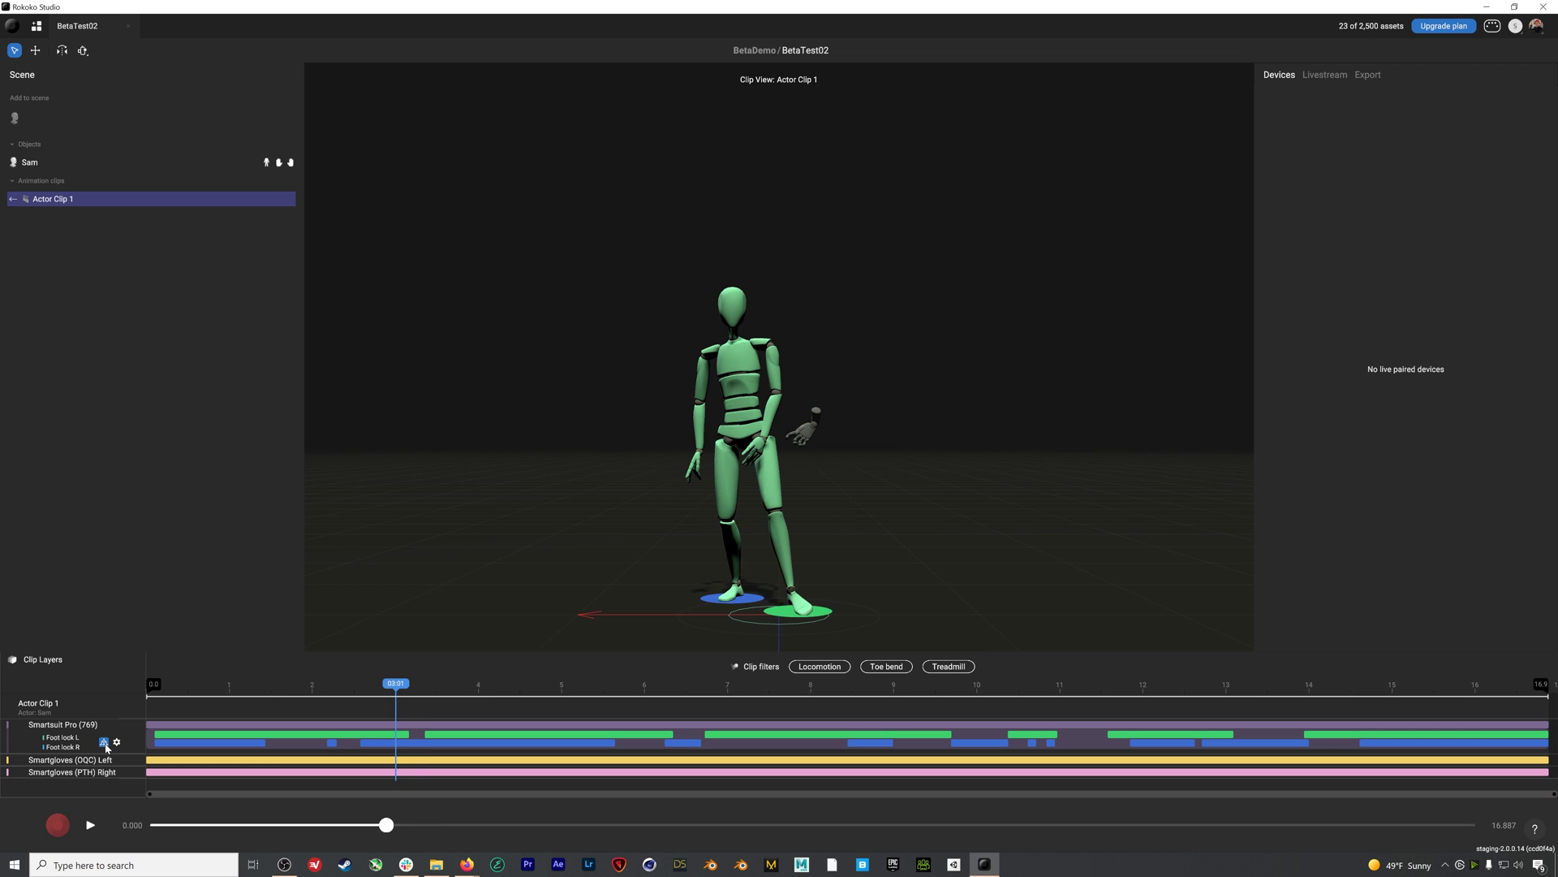
{"action": "left_click_drag", "start_coordinate": [384, 701], "coordinate": [452, 695]}
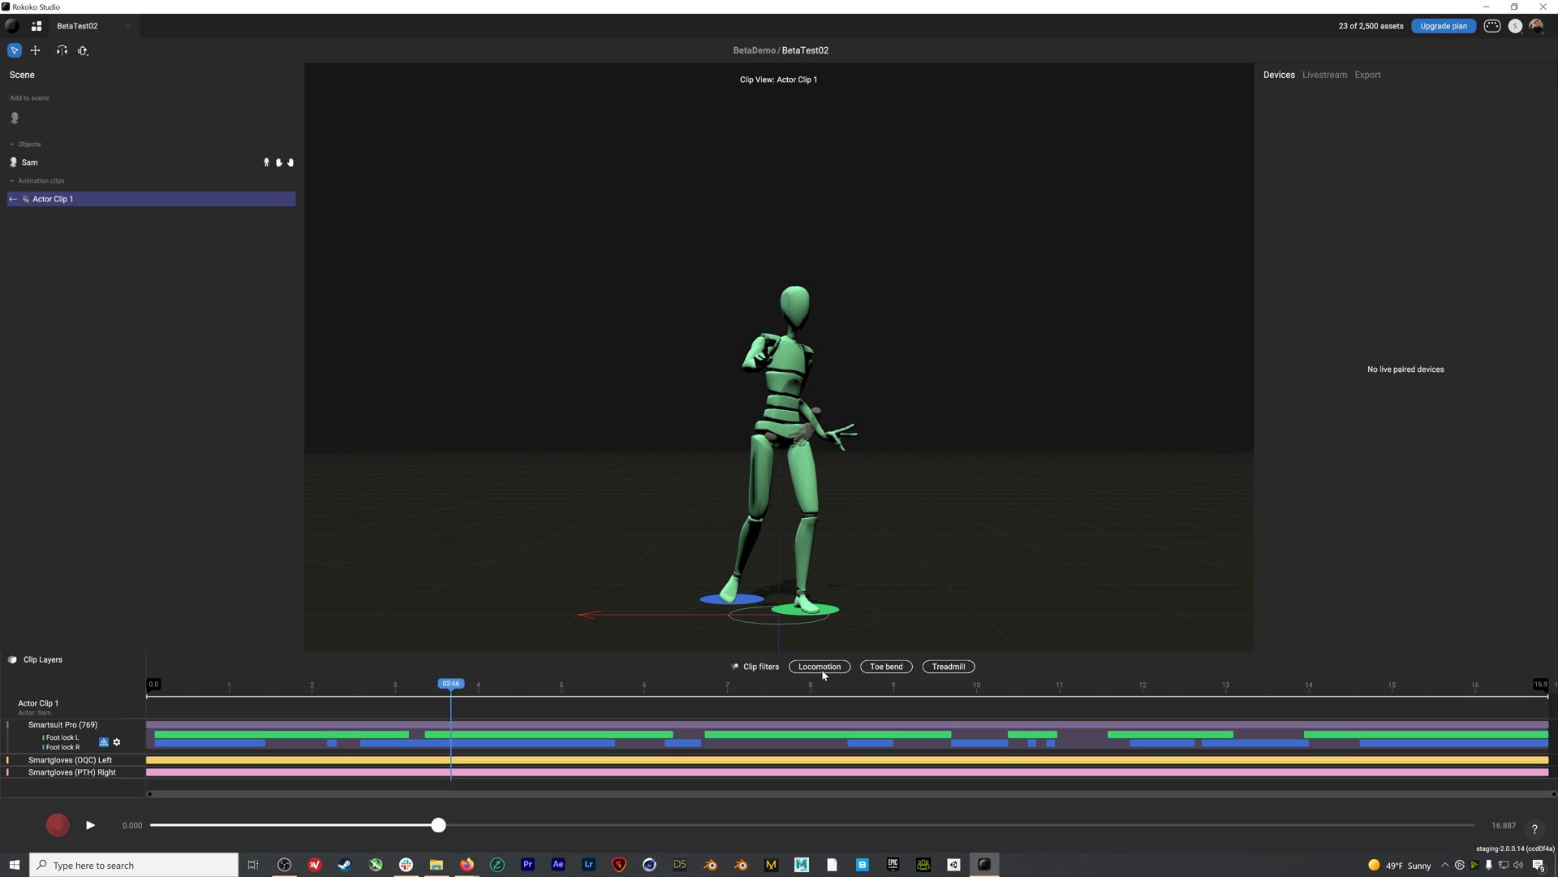
{"action": "left_click", "coordinate": [886, 666]}
{"action": "left_click", "coordinate": [934, 667]}
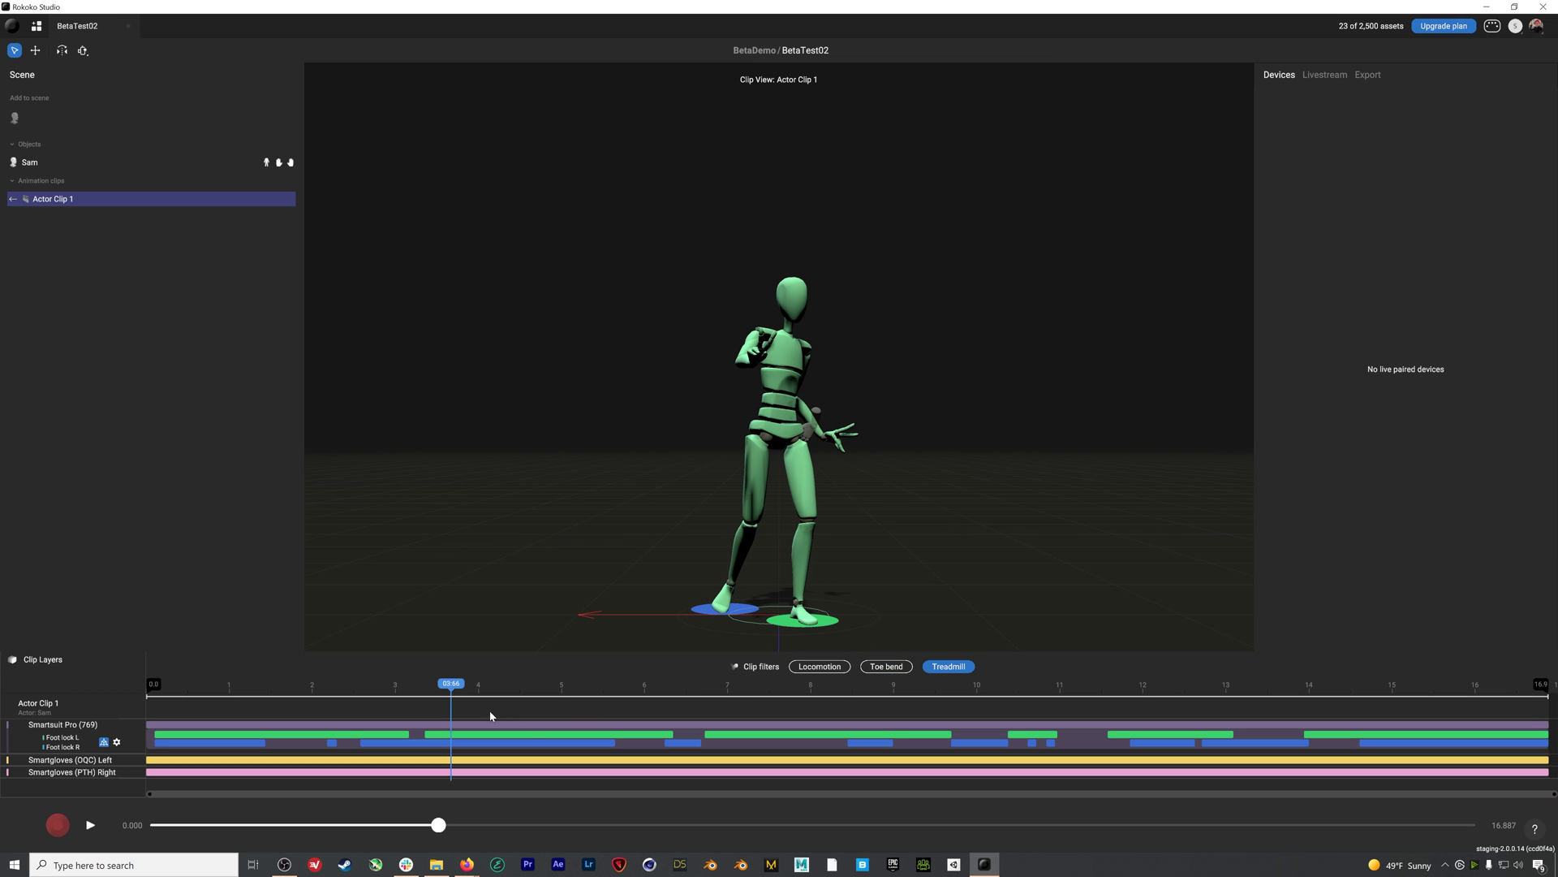
{"action": "mouse_move", "coordinate": [466, 696]}
{"action": "left_mouse_down"}
{"action": "mouse_move", "coordinate": [759, 698]}
{"action": "mouse_move", "coordinate": [306, 706]}
{"action": "mouse_move", "coordinate": [450, 714]}
{"action": "left_mouse_up"}
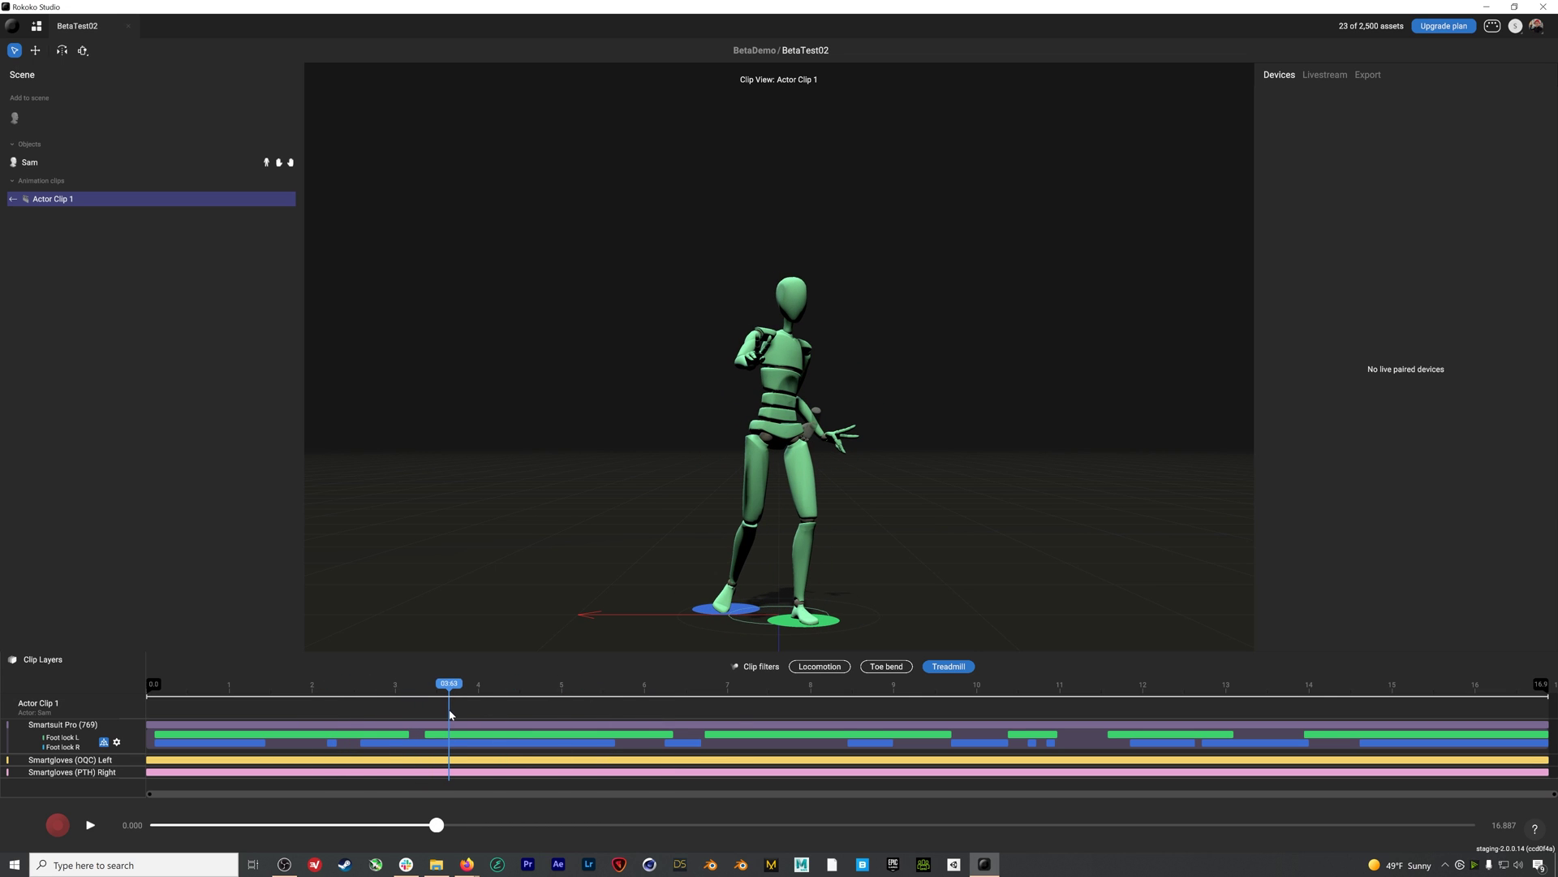
Turn off the Treadmill clip filter and scrub the take to around six seconds
{"action": "left_click", "coordinate": [966, 670]}
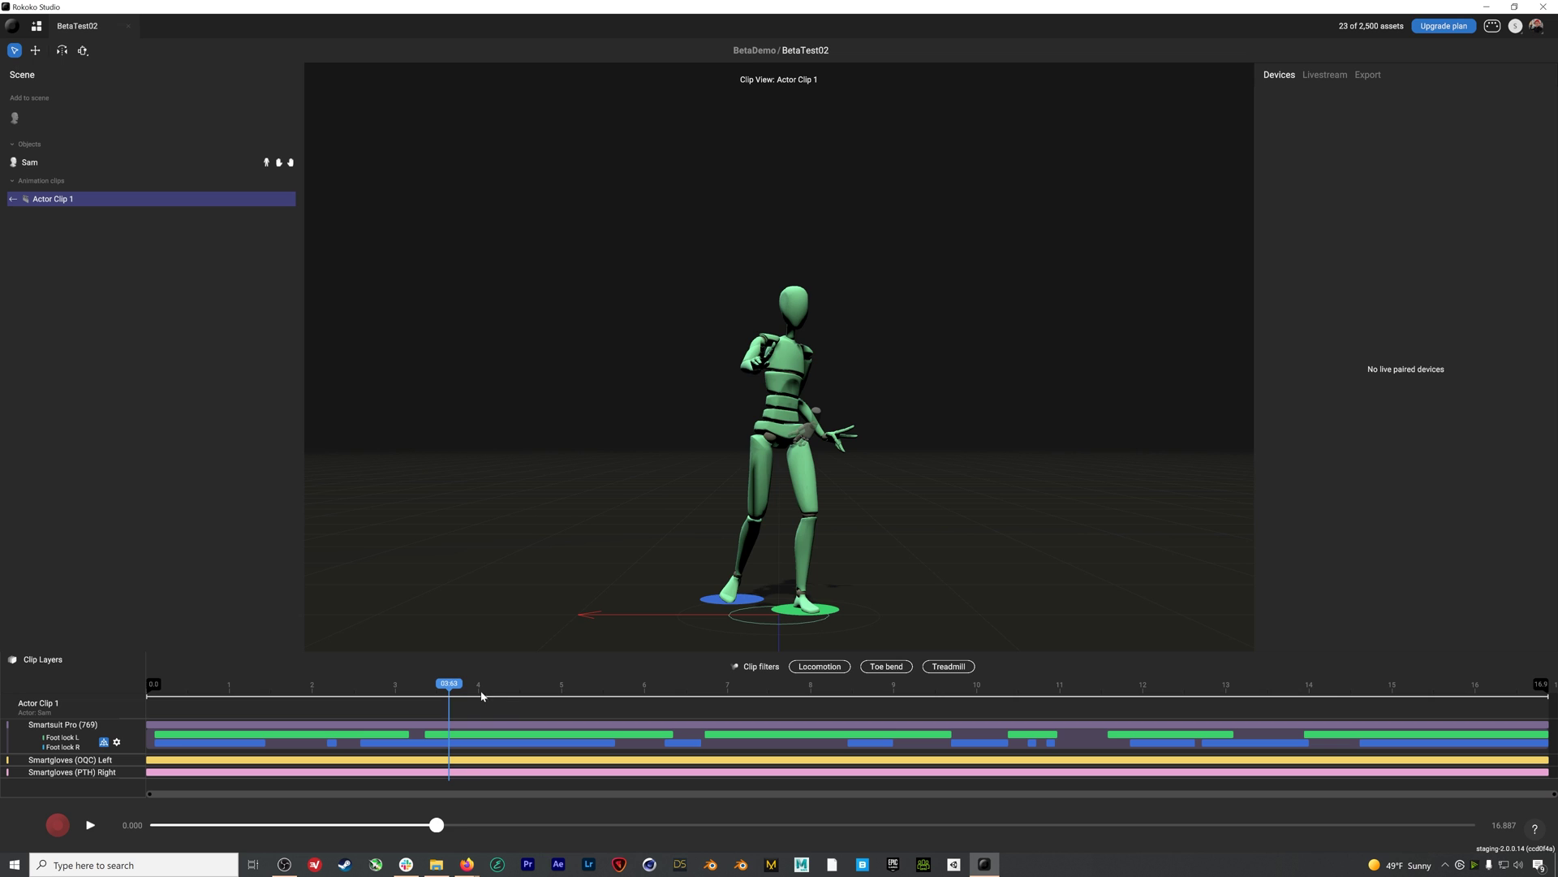
{"action": "left_click_drag", "start_coordinate": [450, 689], "coordinate": [653, 700]}
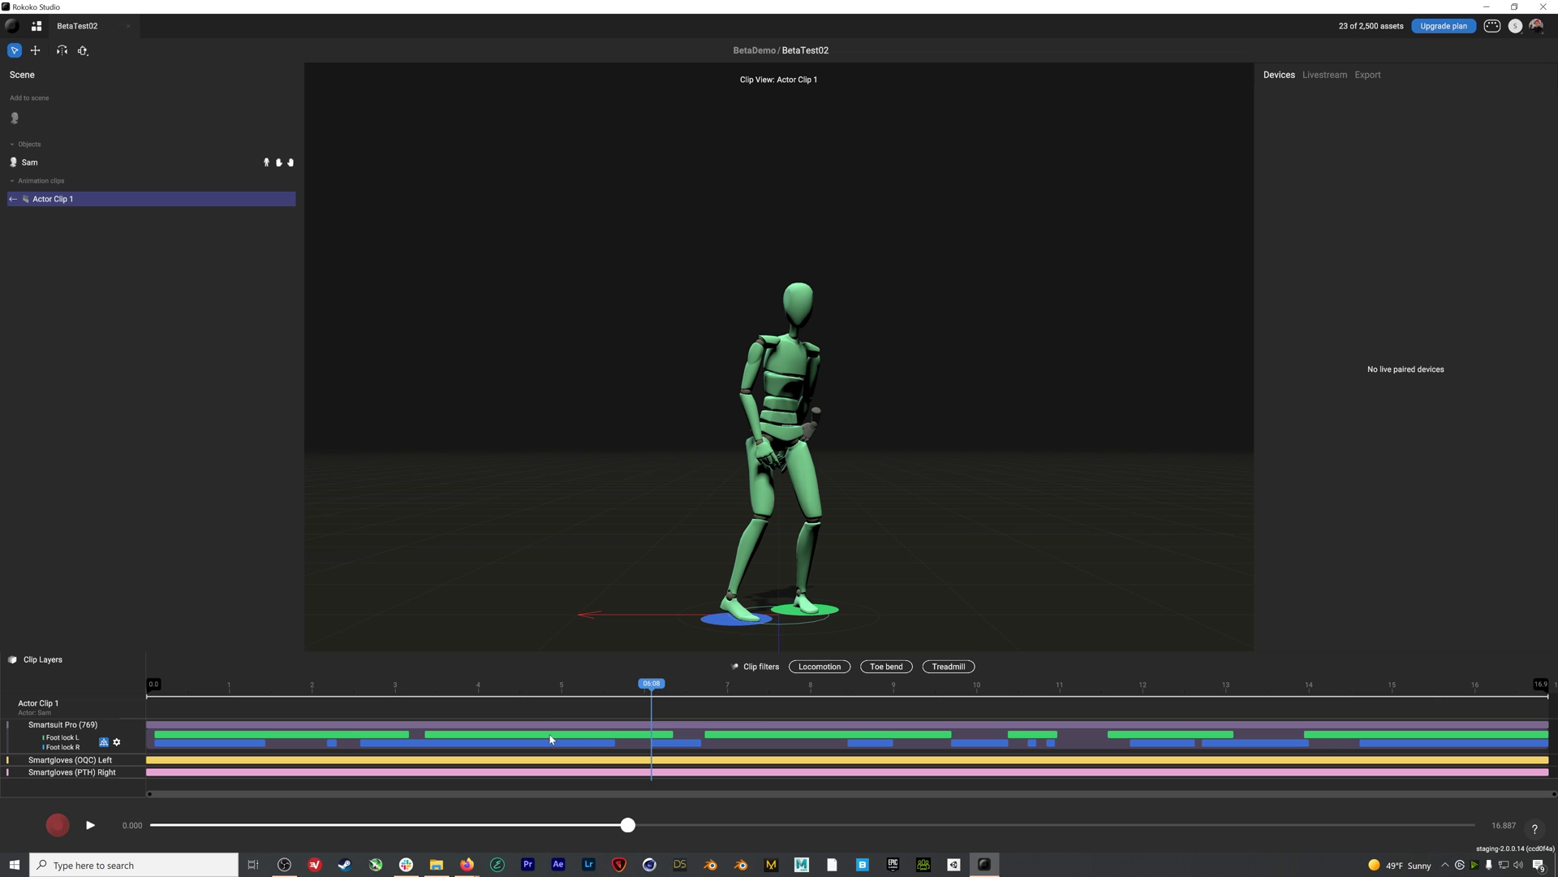
{"action": "left_click_drag", "start_coordinate": [649, 689], "coordinate": [546, 691]}
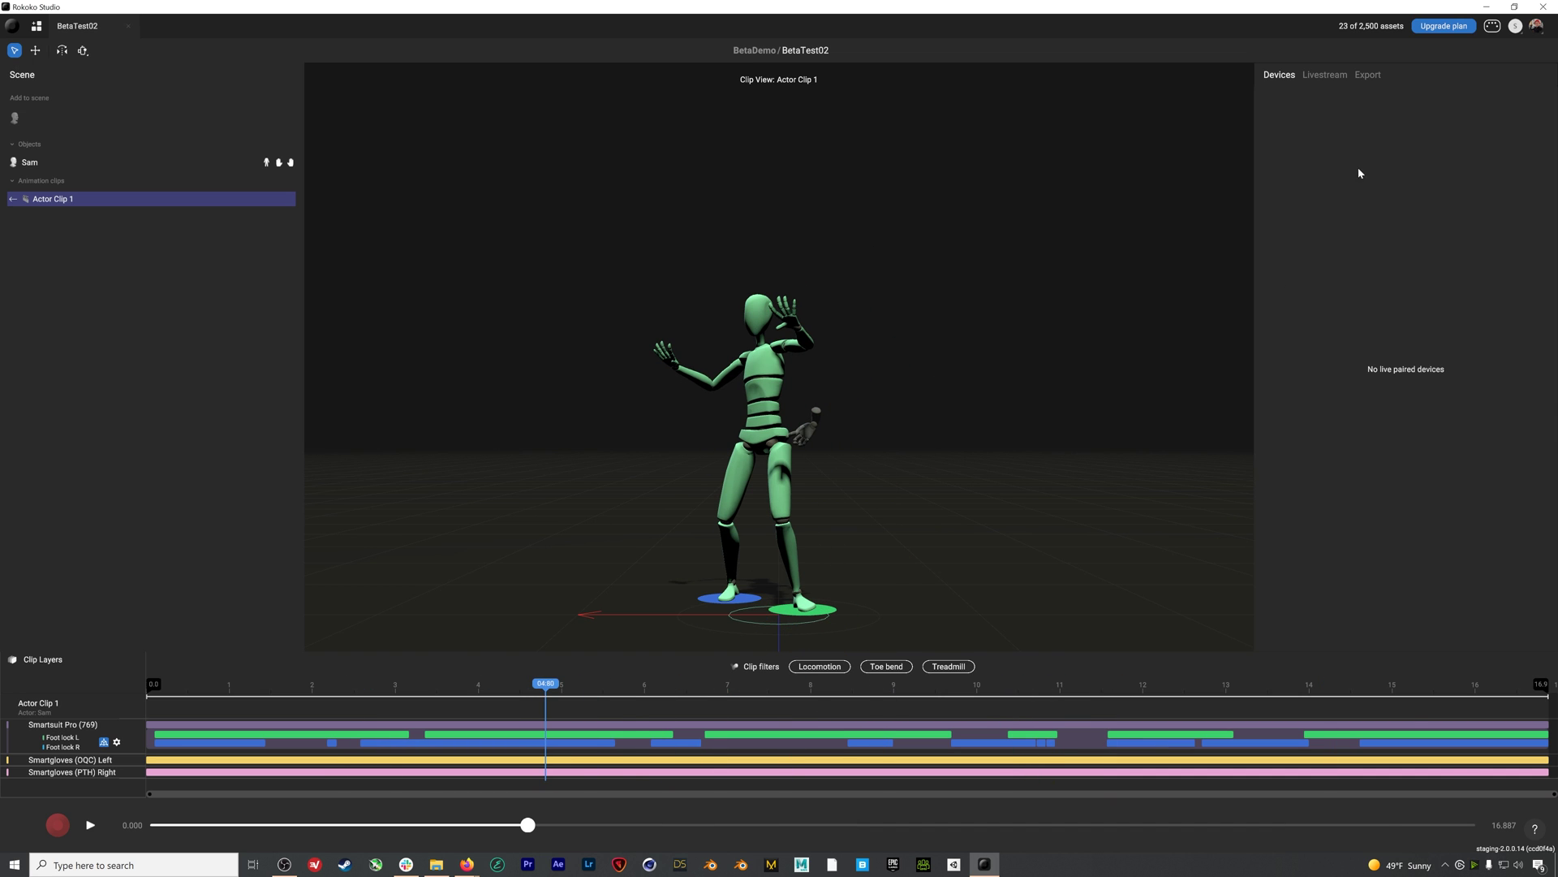
Export Actor Clip 1 as an FBX file at 24 FPS
{"action": "left_click", "coordinate": [1370, 76]}
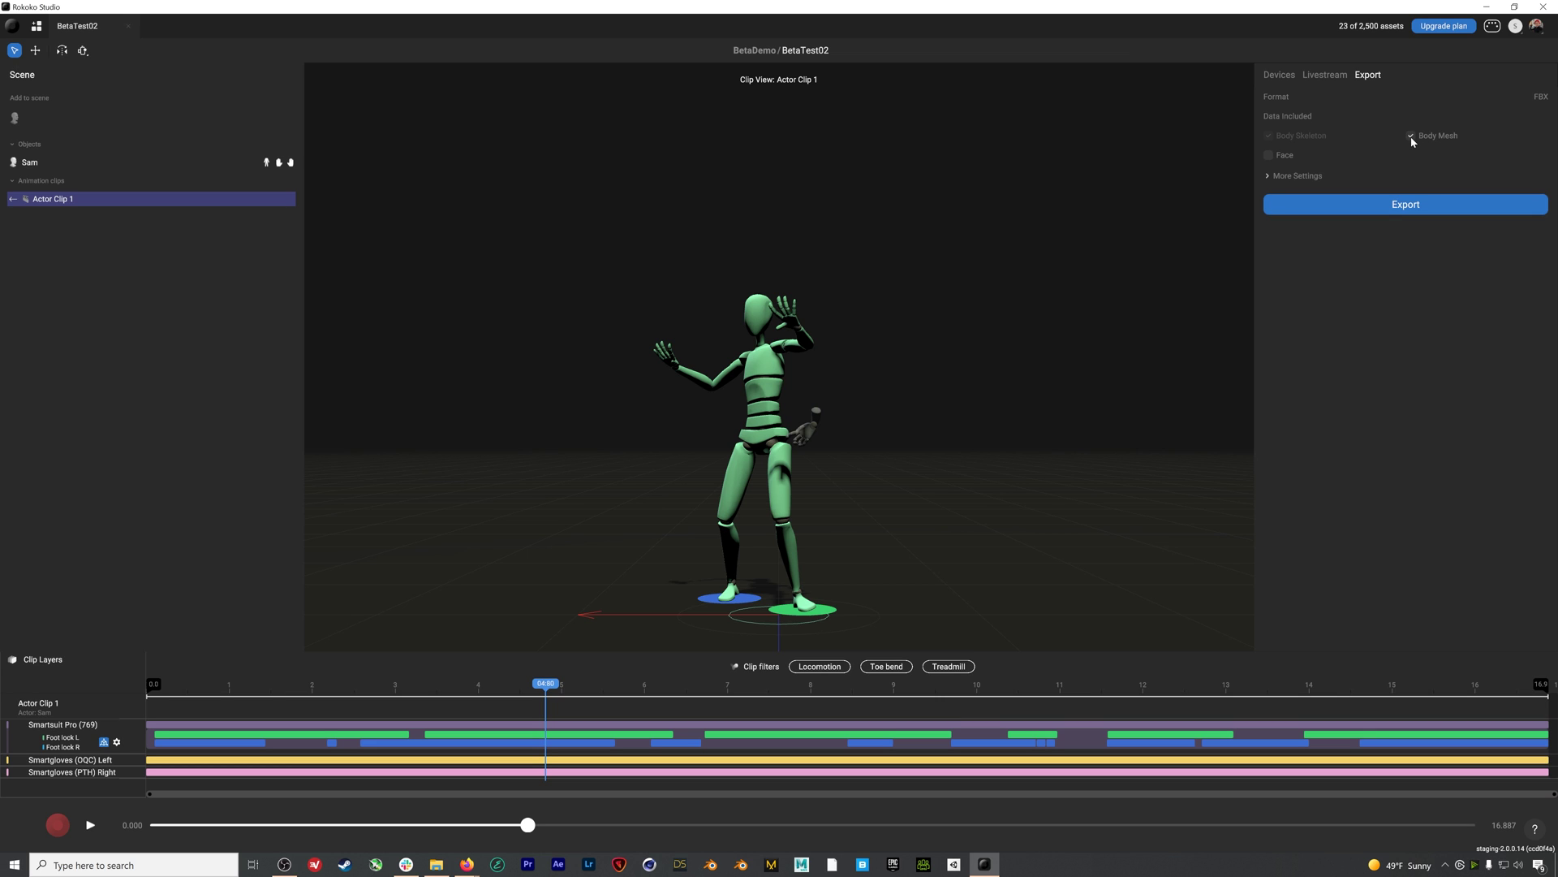
{"action": "left_click", "coordinate": [1270, 177]}
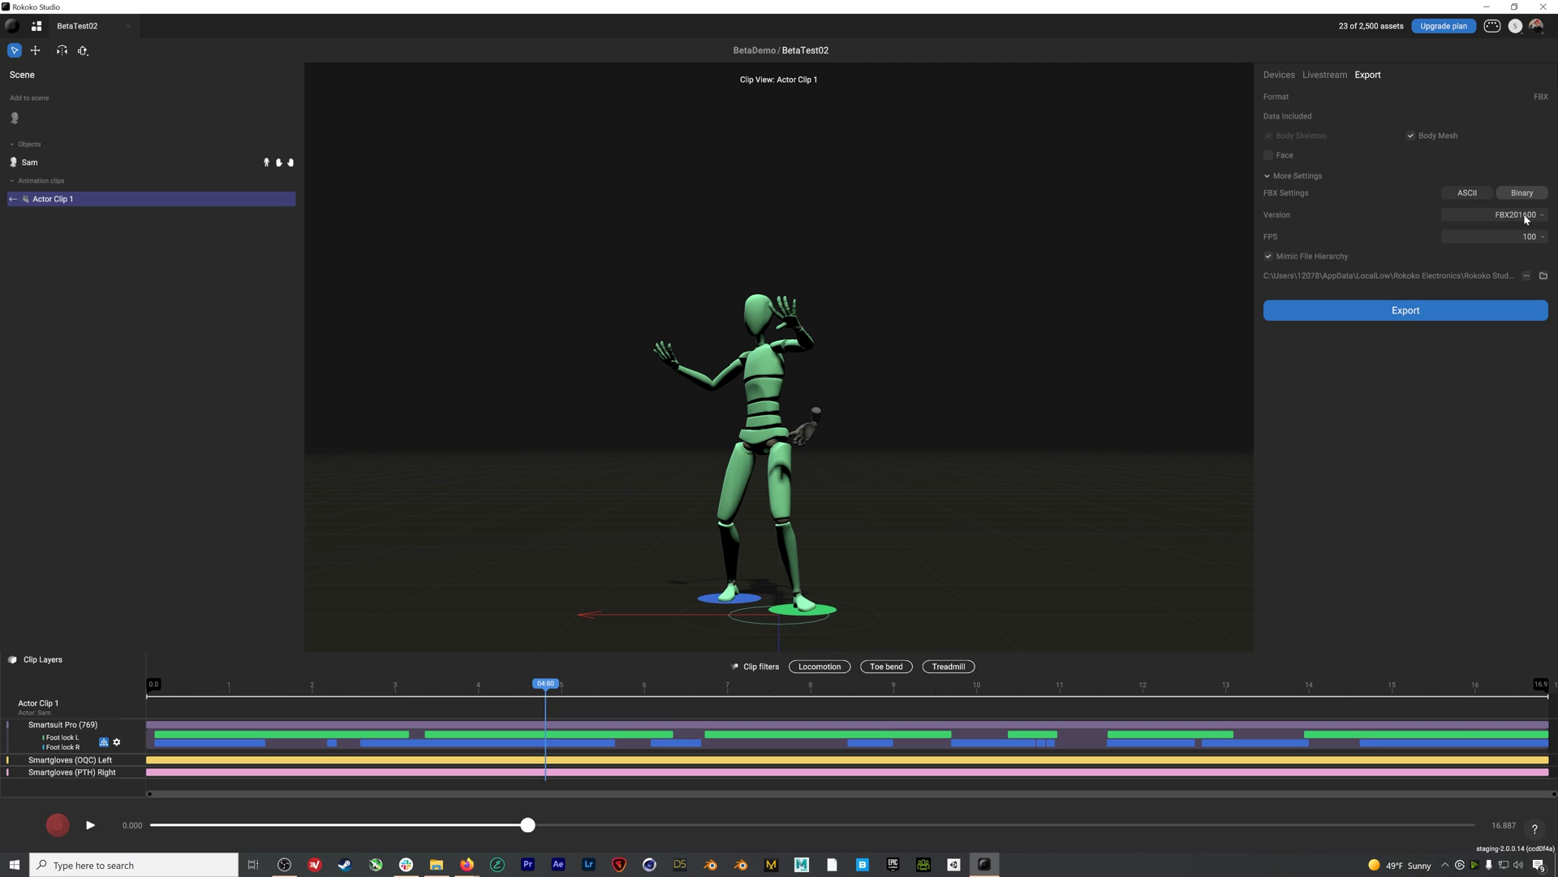
{"action": "left_click", "coordinate": [1545, 239]}
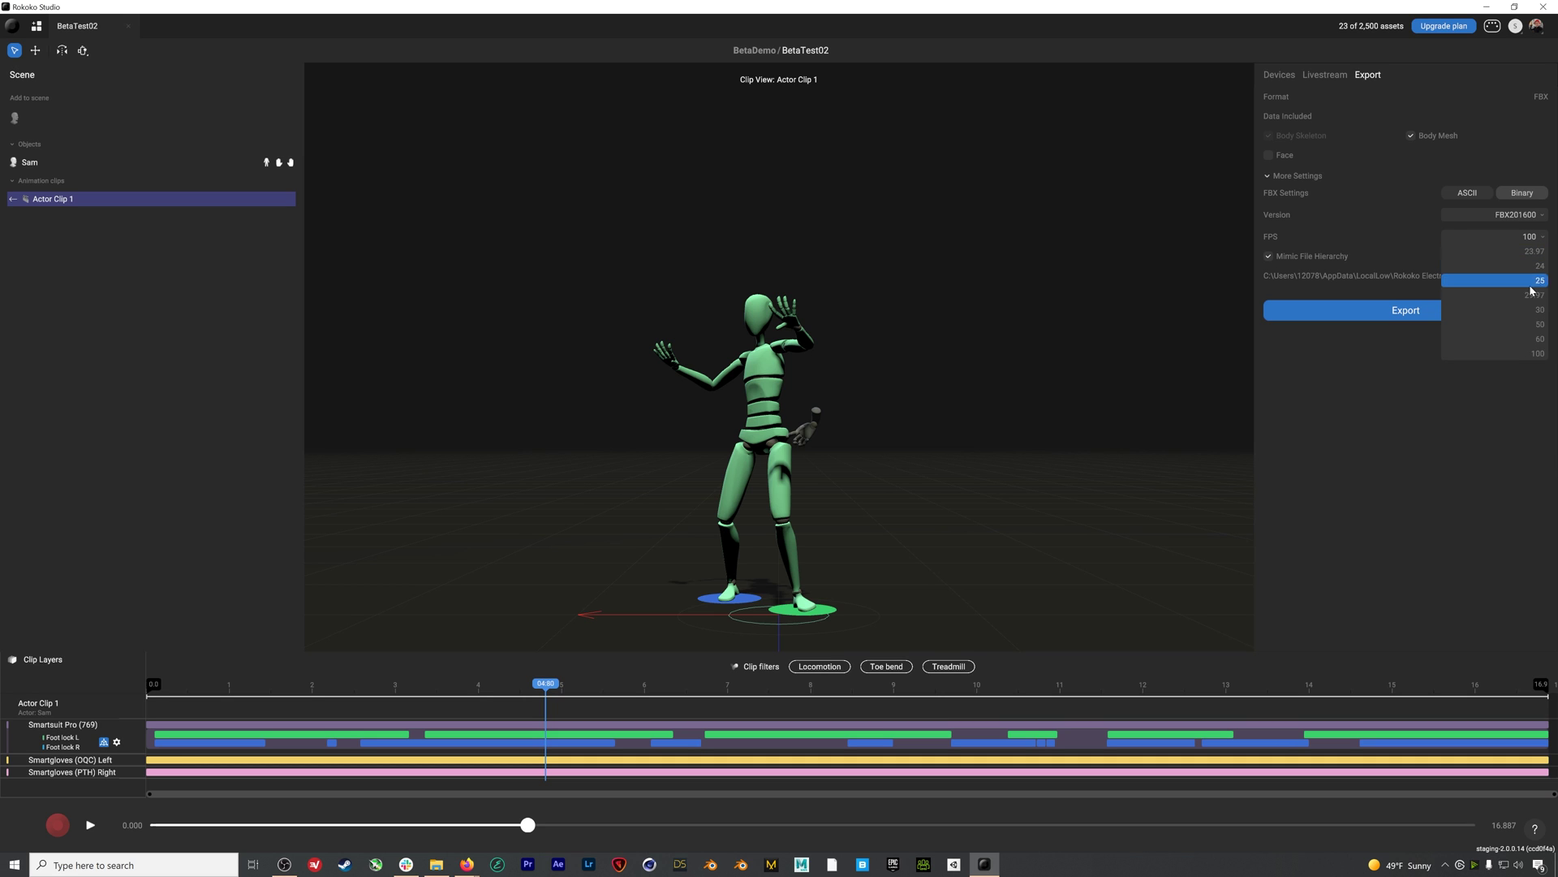
{"action": "left_click", "coordinate": [1537, 265]}
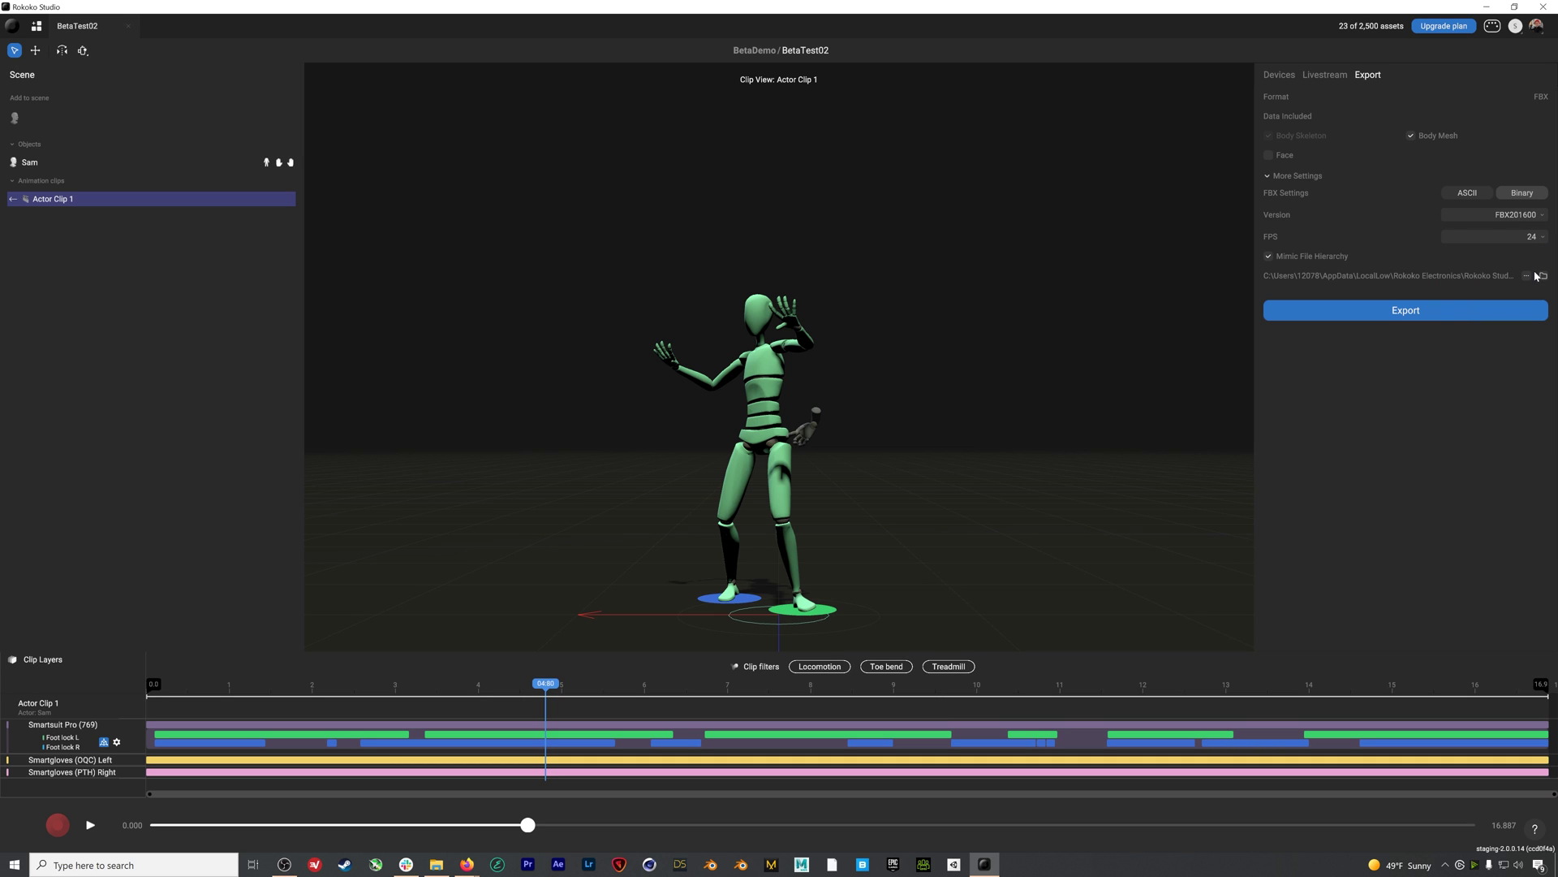
{"action": "left_click", "coordinate": [1416, 311]}
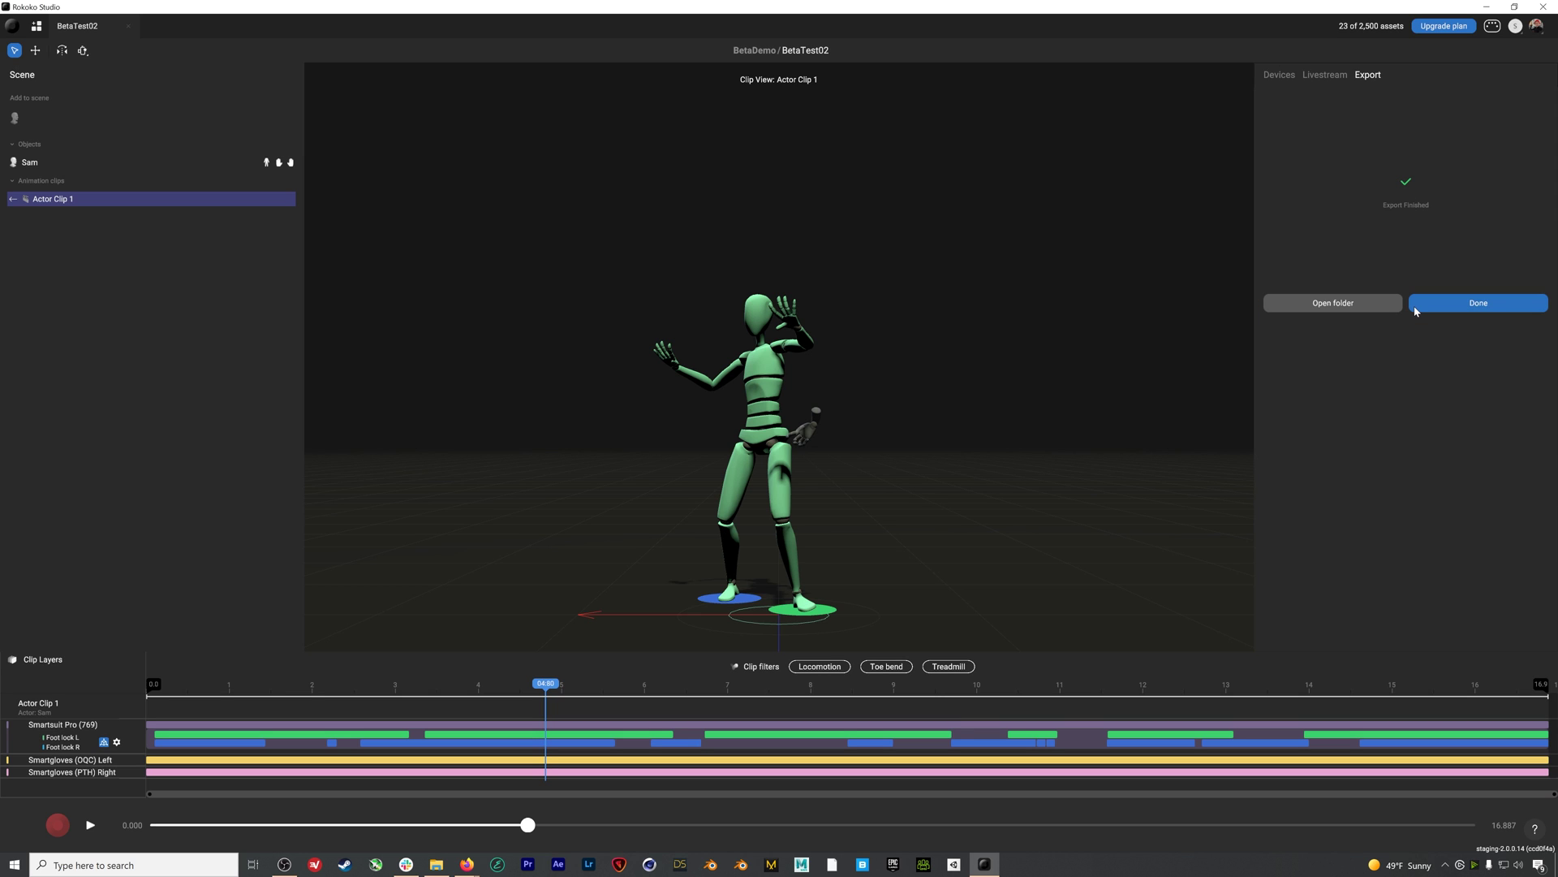
Check that Actor_Clip_1 is in the Exports folder, then close the file window
{"action": "left_click", "coordinate": [1354, 307]}
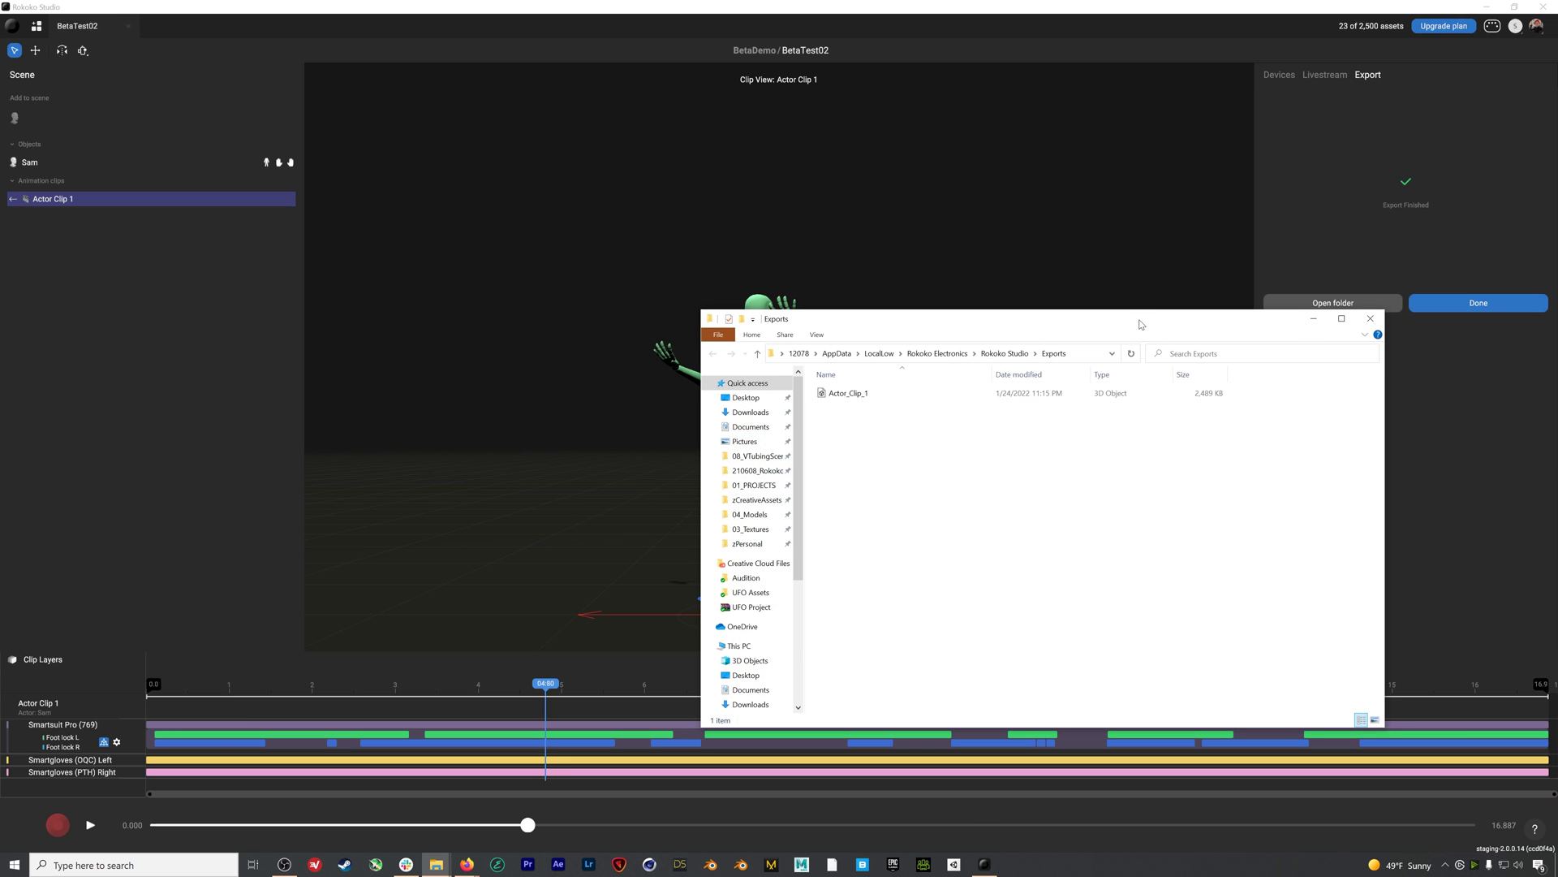
{"action": "left_click_drag", "start_coordinate": [1140, 324], "coordinate": [1121, 253]}
{"action": "left_click", "coordinate": [818, 322]}
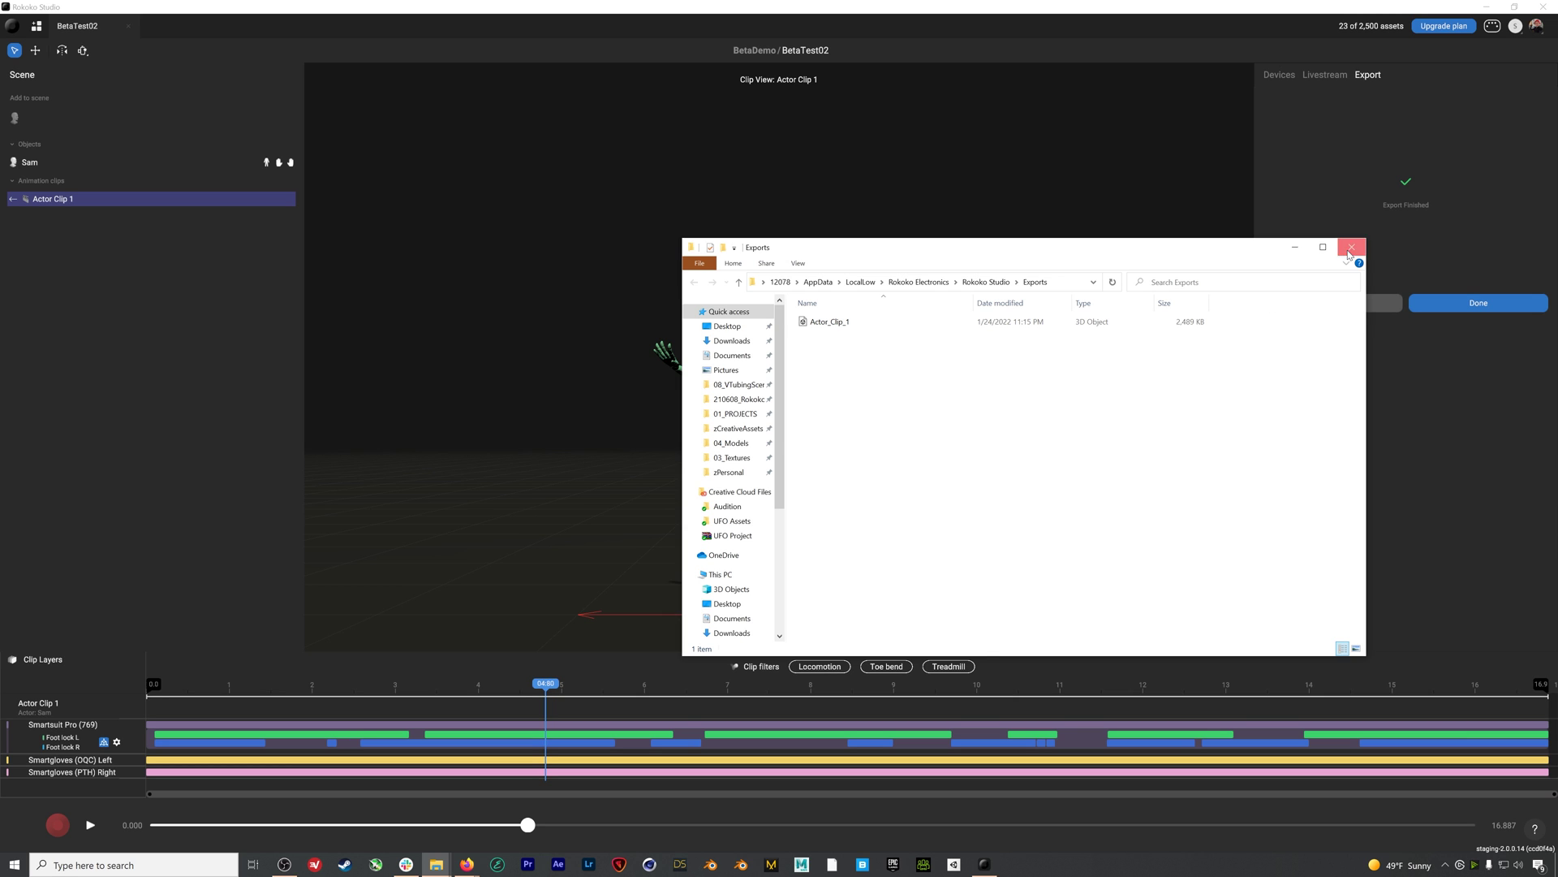
{"action": "left_click", "coordinate": [1350, 247]}
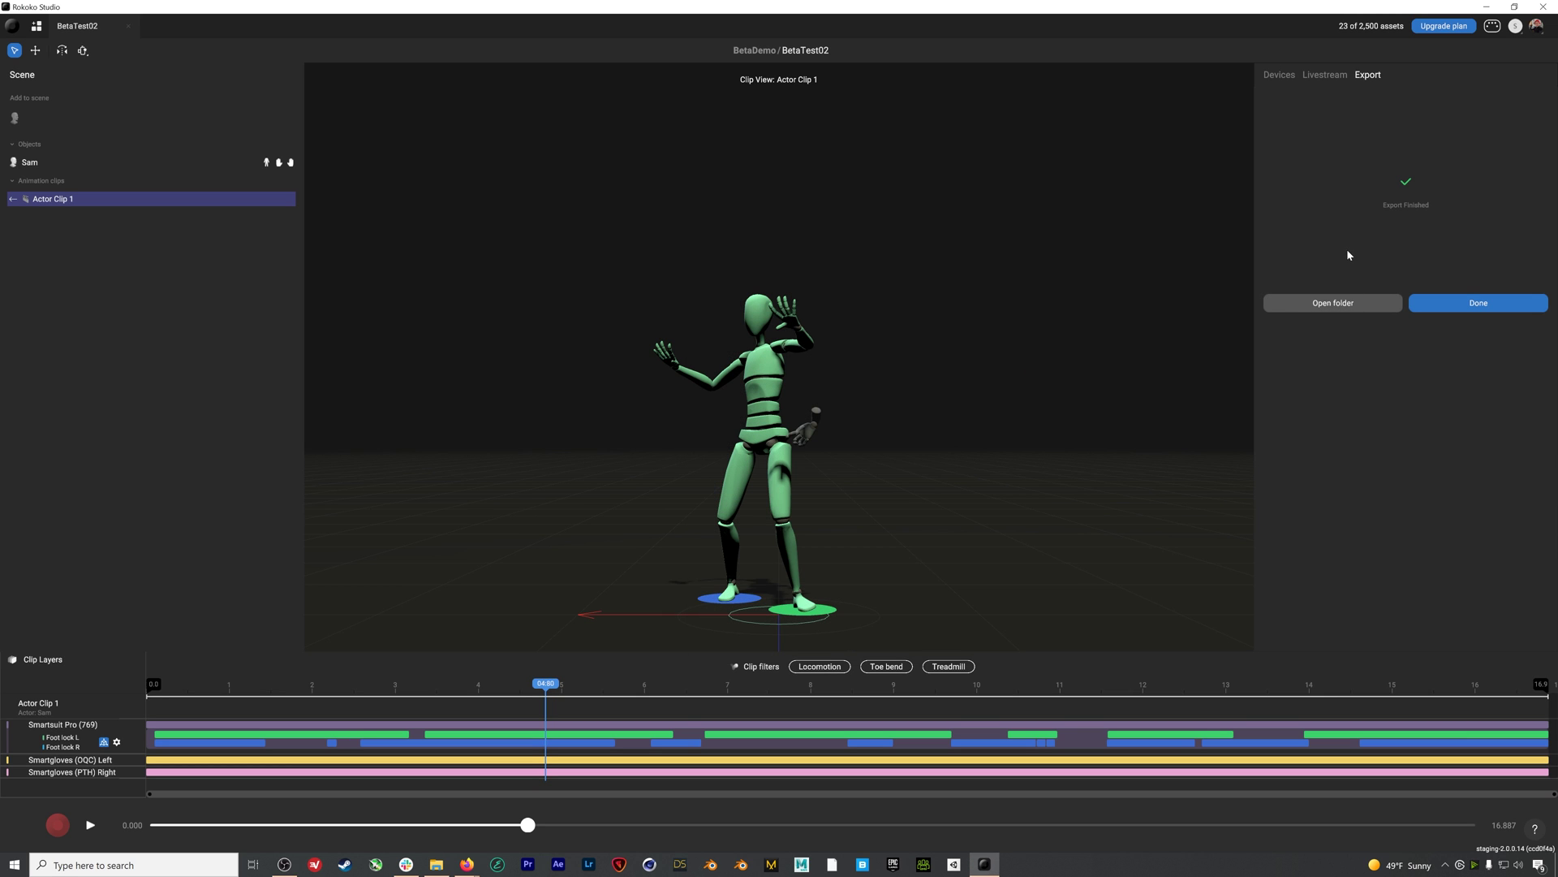
Rename the clip Actor Clip 1 to MocapTest
{"action": "right_click", "coordinate": [70, 206]}
{"action": "left_click", "coordinate": [59, 260]}
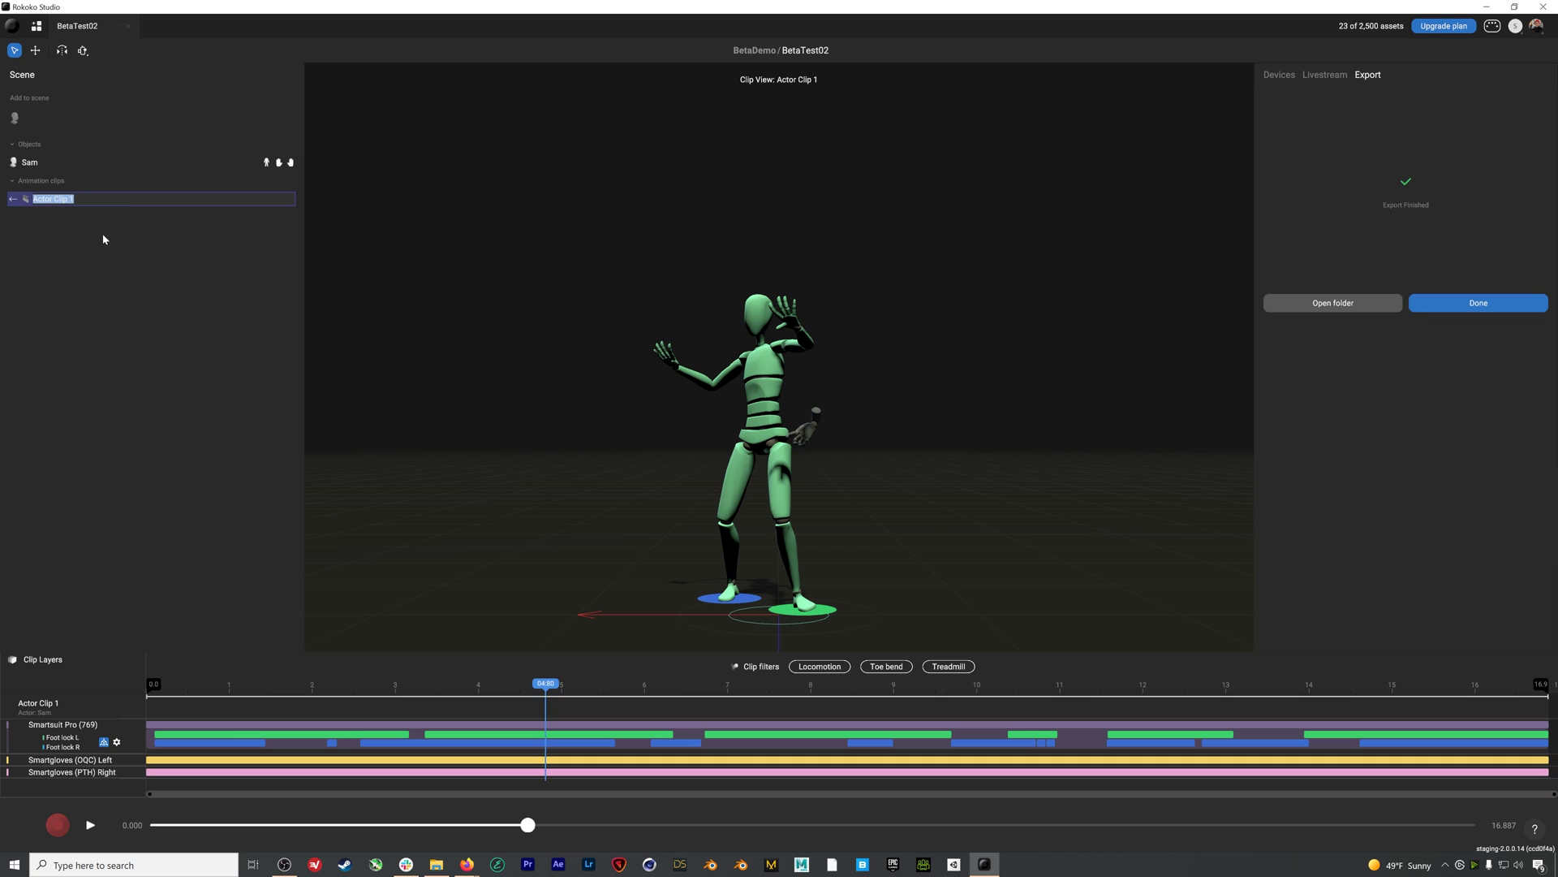
{"action": "type", "text": "MocapT"}
{"action": "type", "text": "est"}
{"action": "key", "text": "Return"}
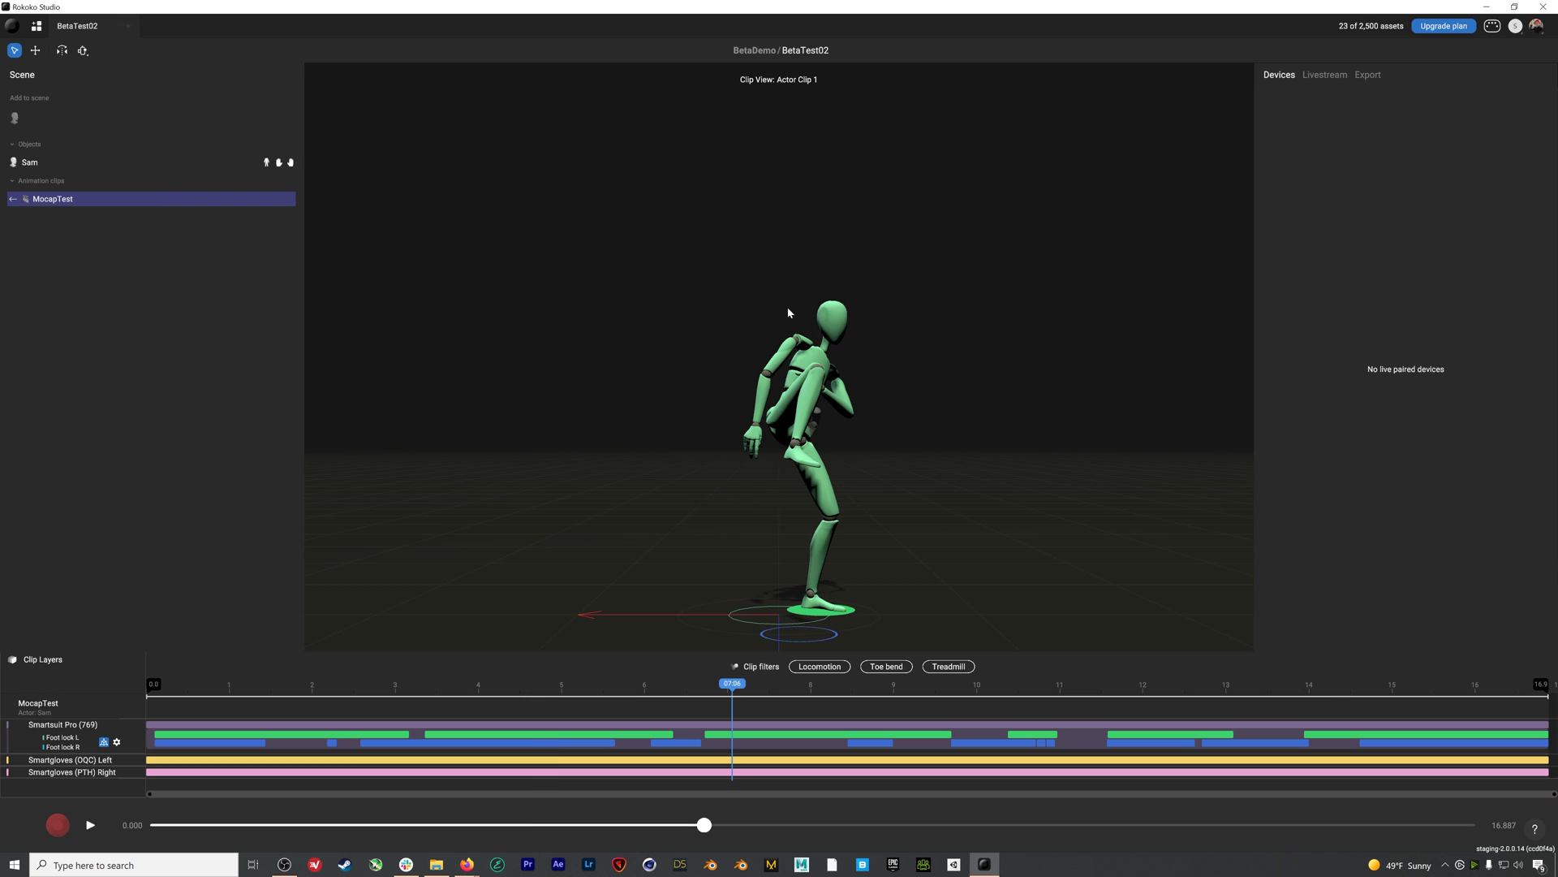
{"action": "left_click", "coordinate": [1326, 75]}
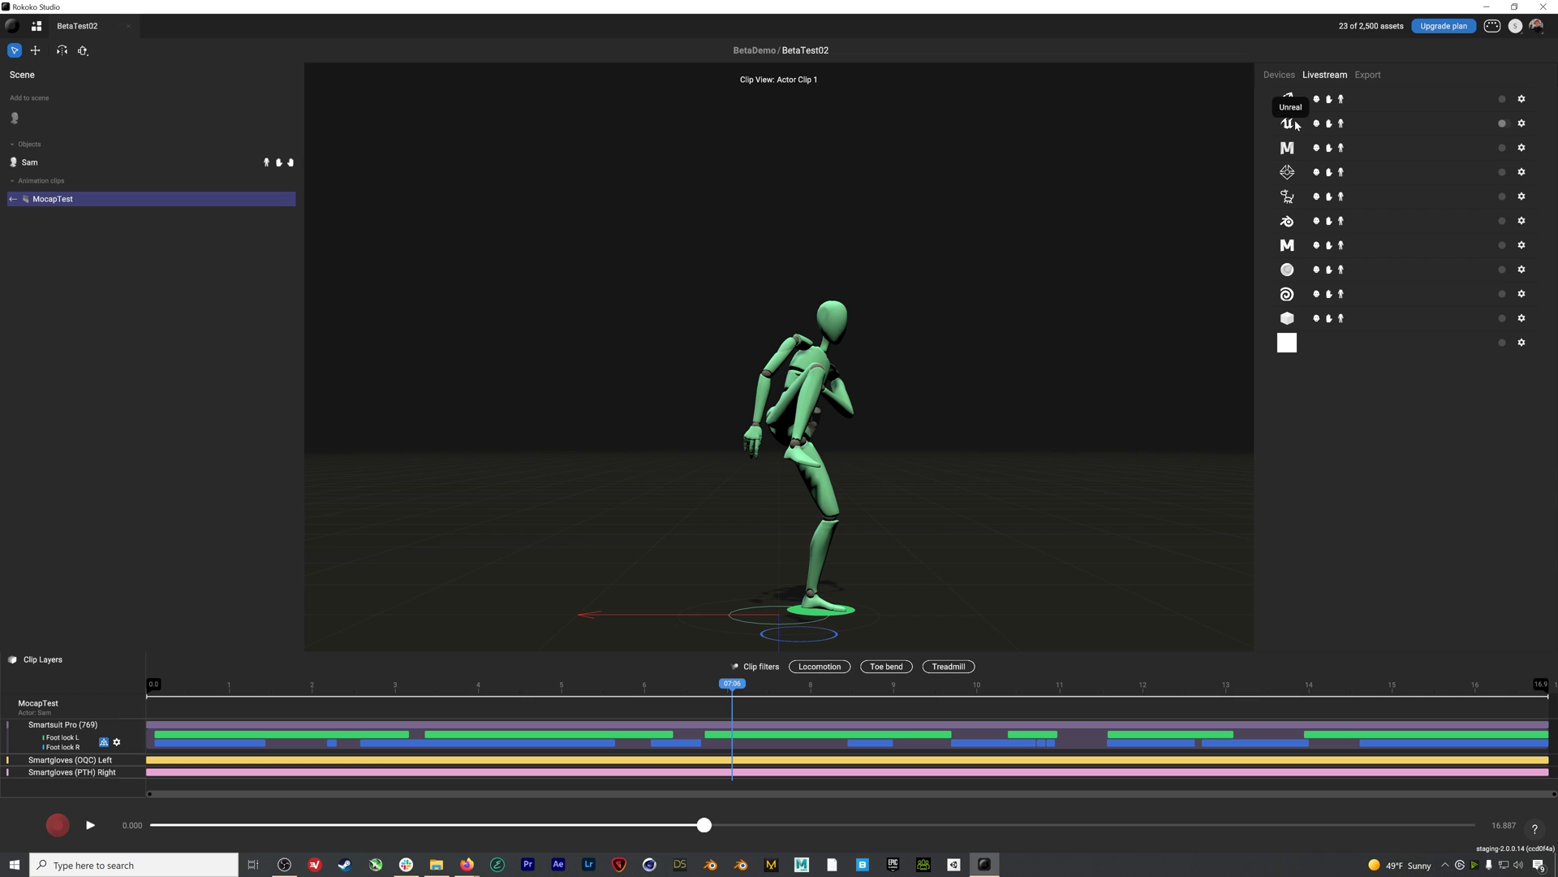
Add and enable a Unity forwarding target at 127.0.0.1 port 14043
{"action": "left_click", "coordinate": [1522, 99]}
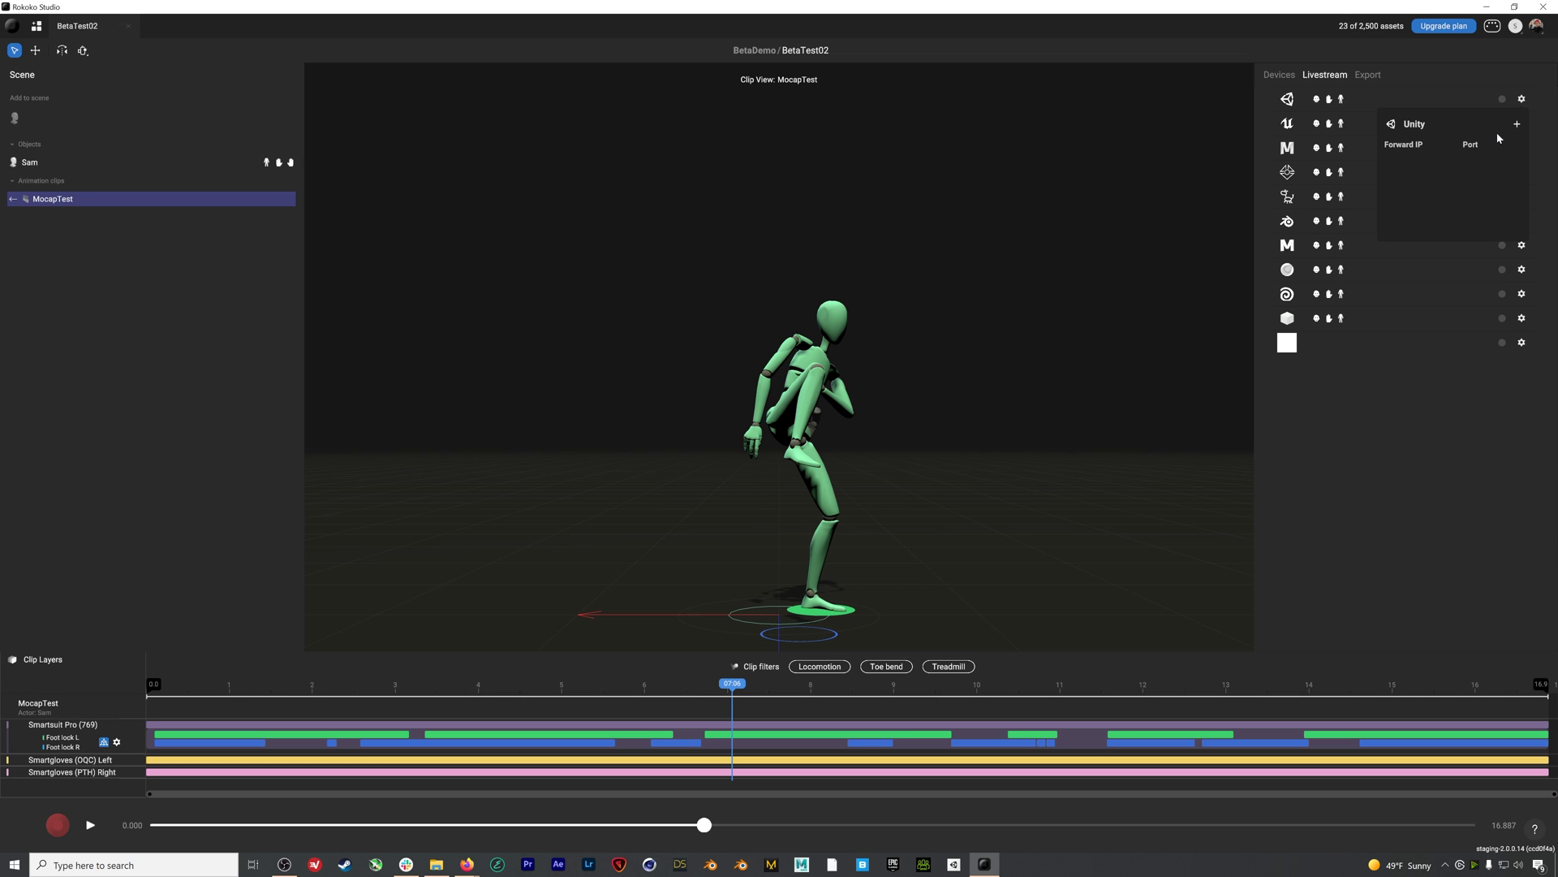
{"action": "left_click", "coordinate": [1517, 124]}
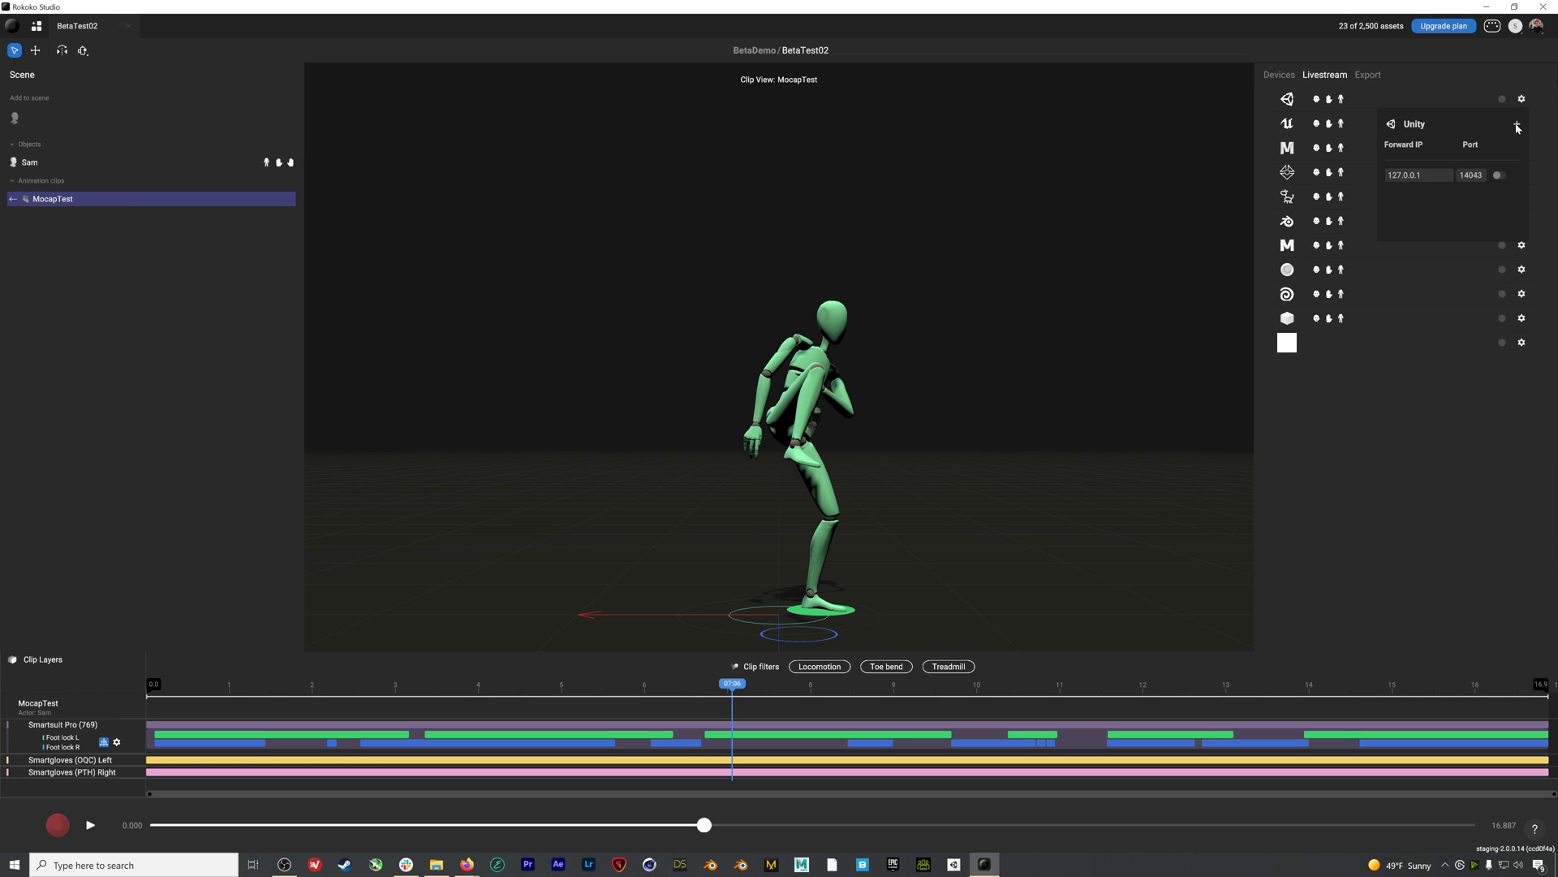
{"action": "left_click", "coordinate": [1500, 175]}
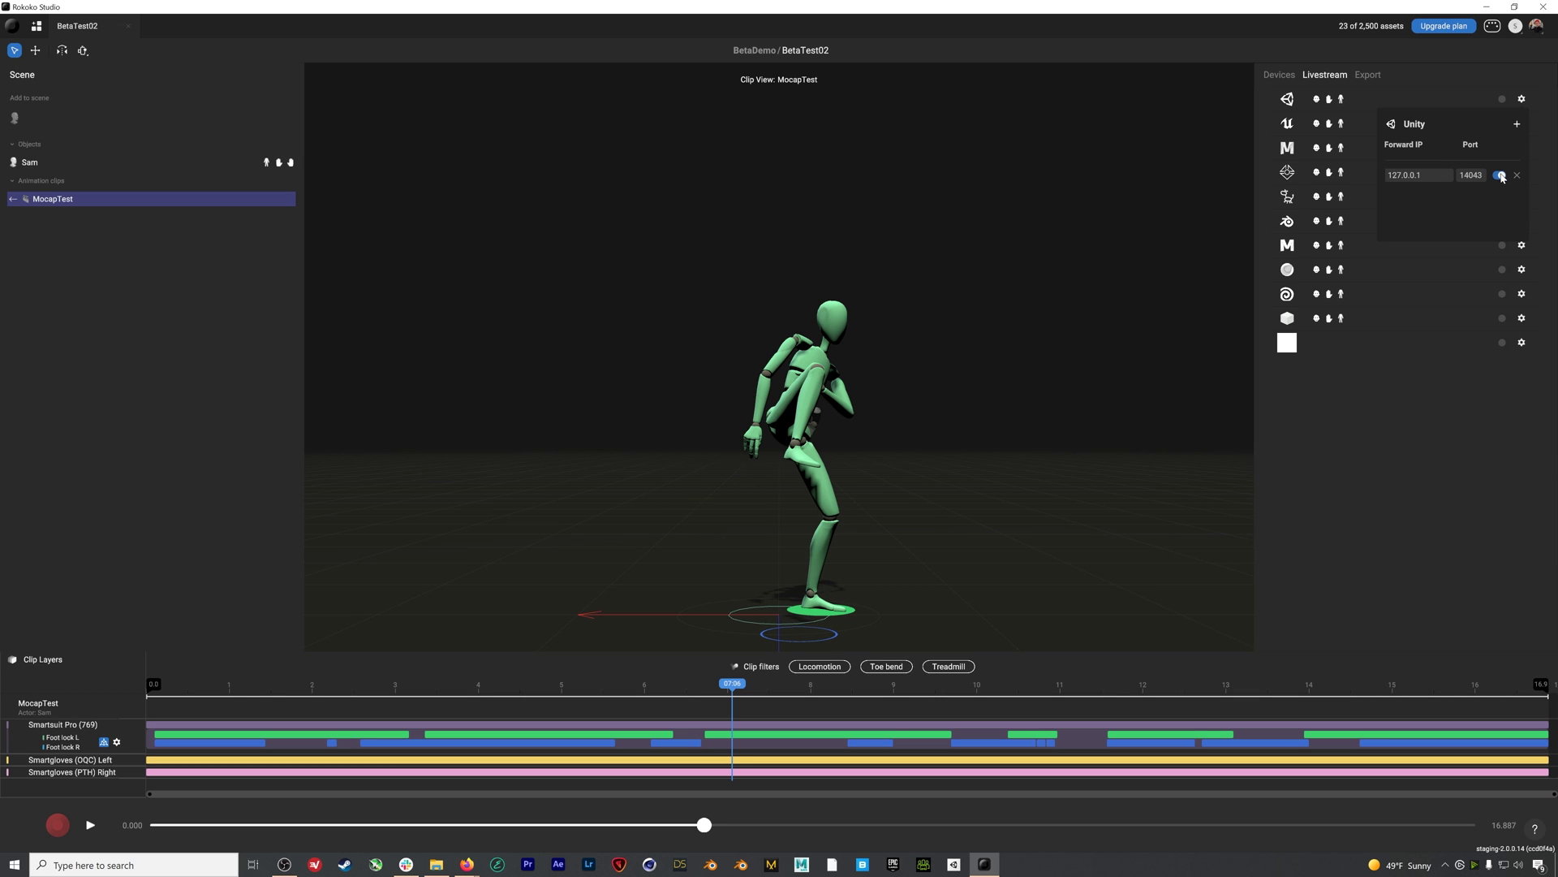
Stream live to Unity briefly, stop it, and return the timeline to about three seconds
{"action": "left_click", "coordinate": [1500, 100]}
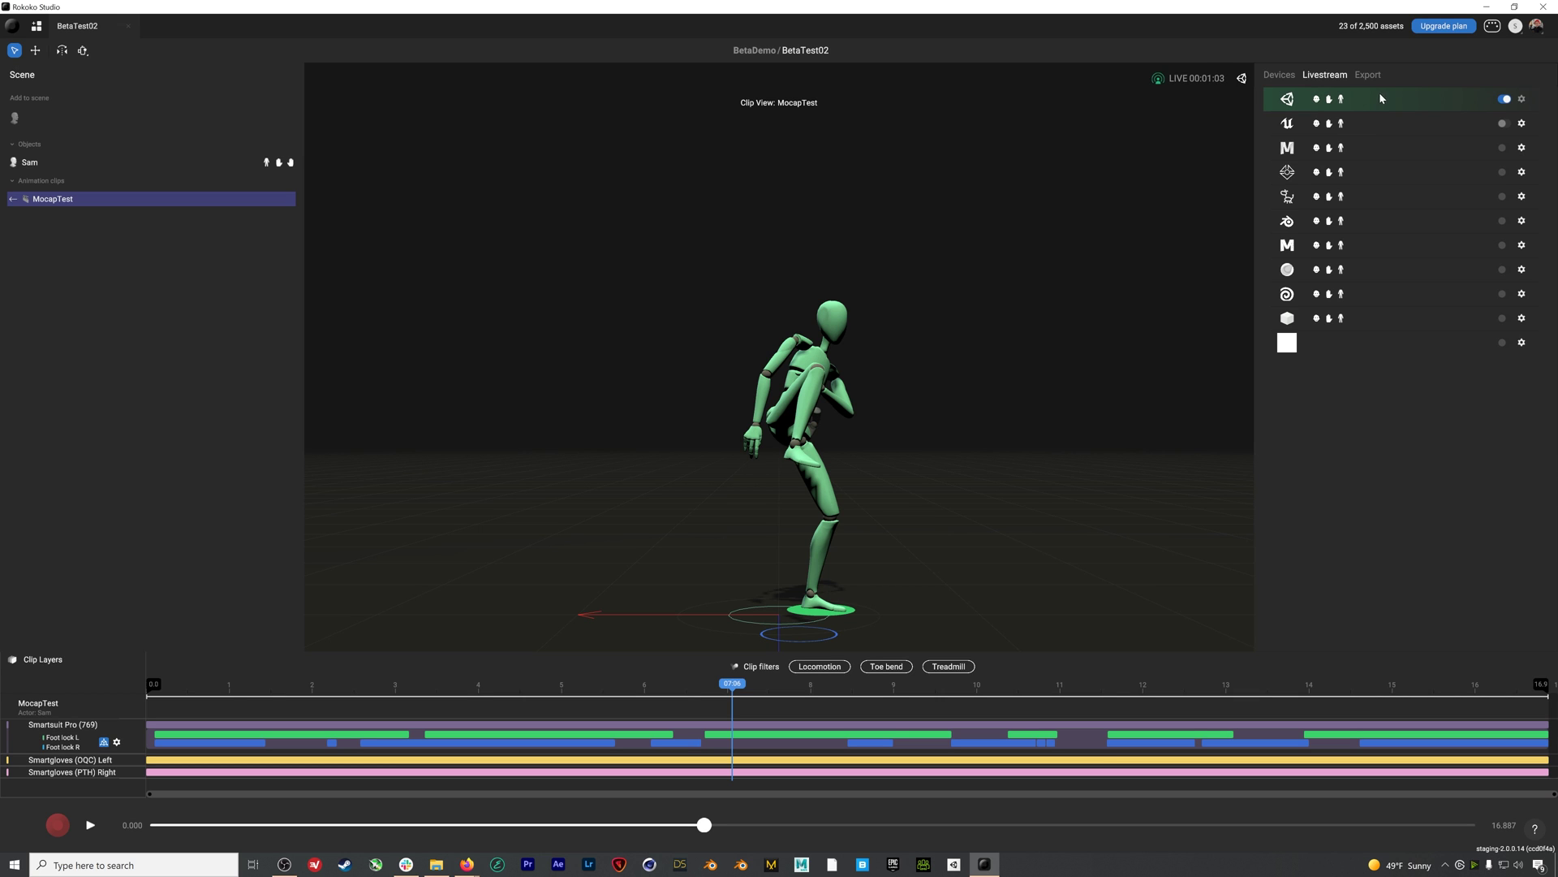
{"action": "mouse_move", "coordinate": [1361, 99]}
{"action": "left_click", "coordinate": [1506, 100]}
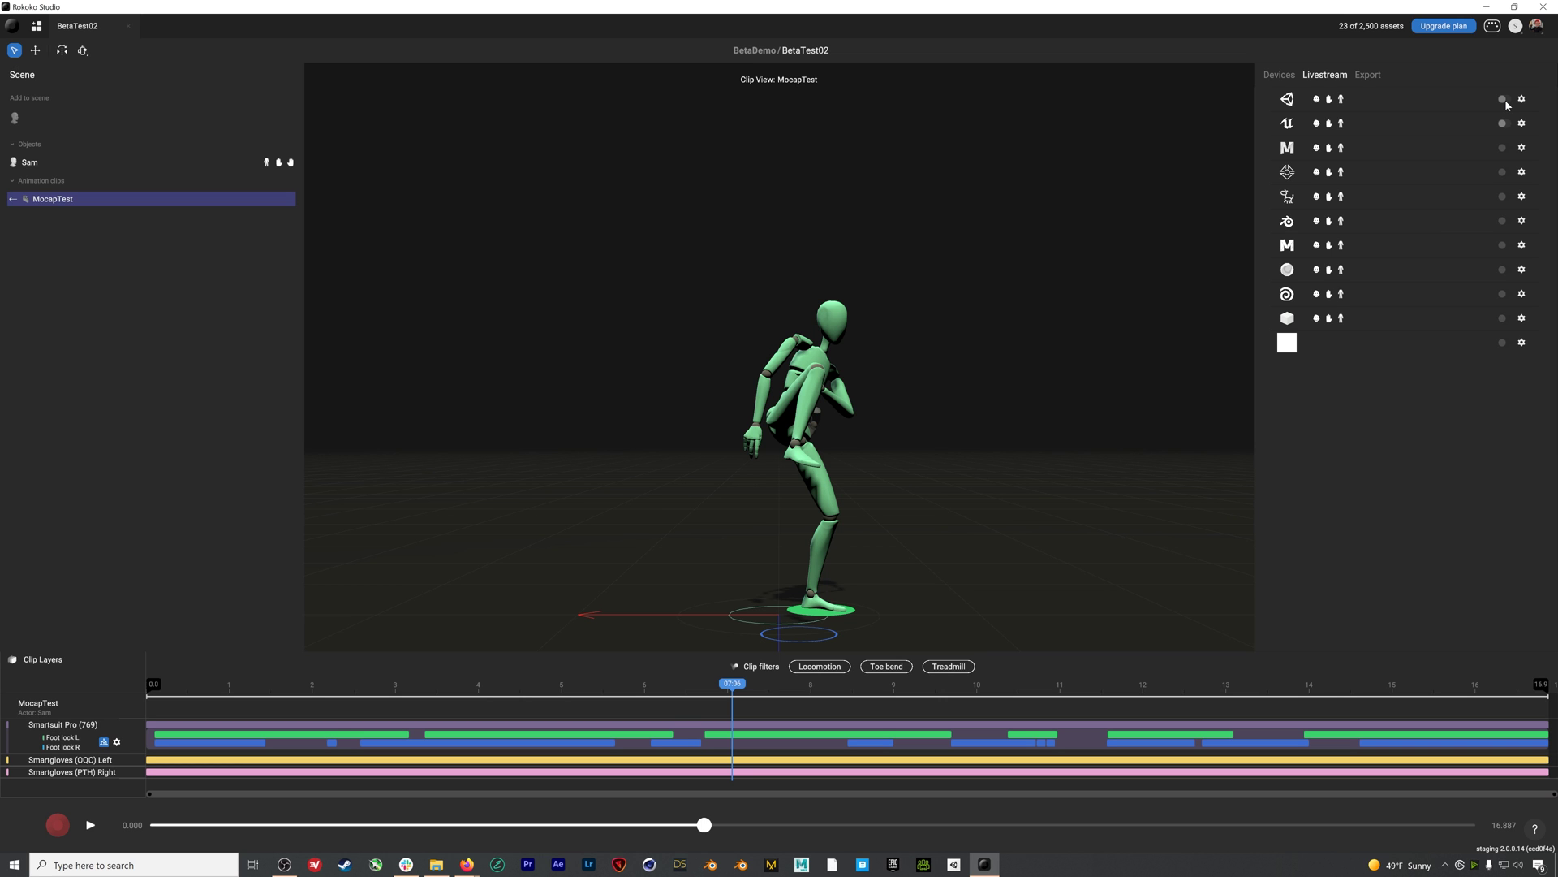
{"action": "left_click_drag", "start_coordinate": [730, 705], "coordinate": [477, 714]}
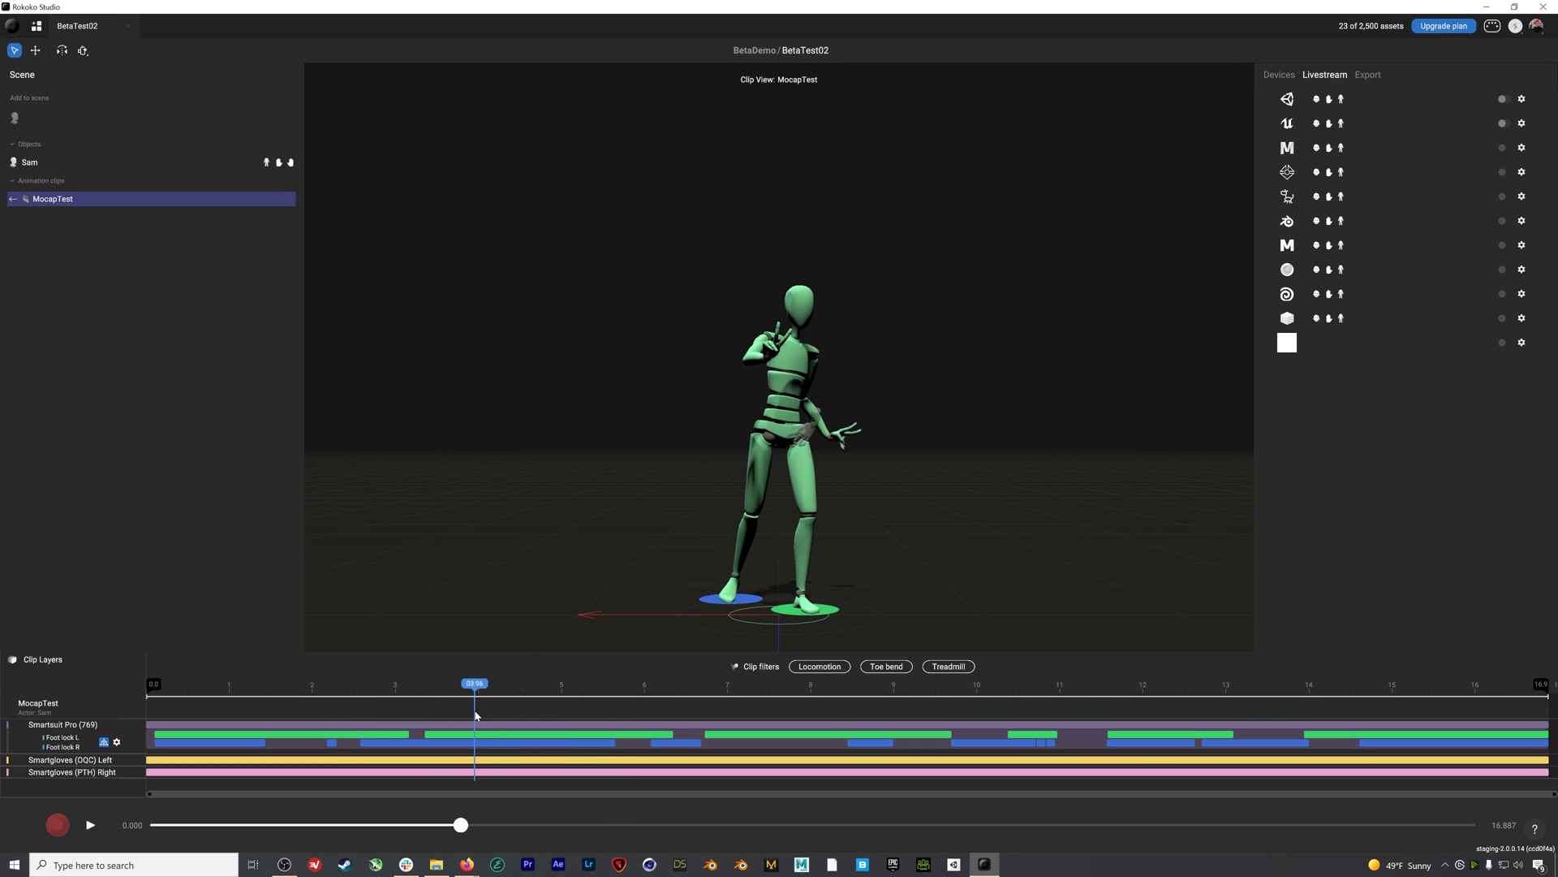